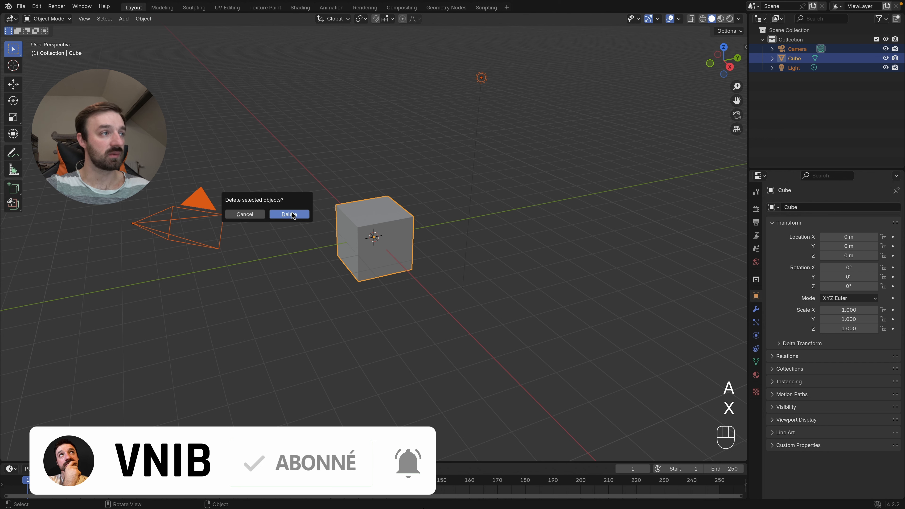
- Delete all the default objects and switch the viewport to the front orthographic view
{"action": "left_click", "coordinate": [299, 213]}
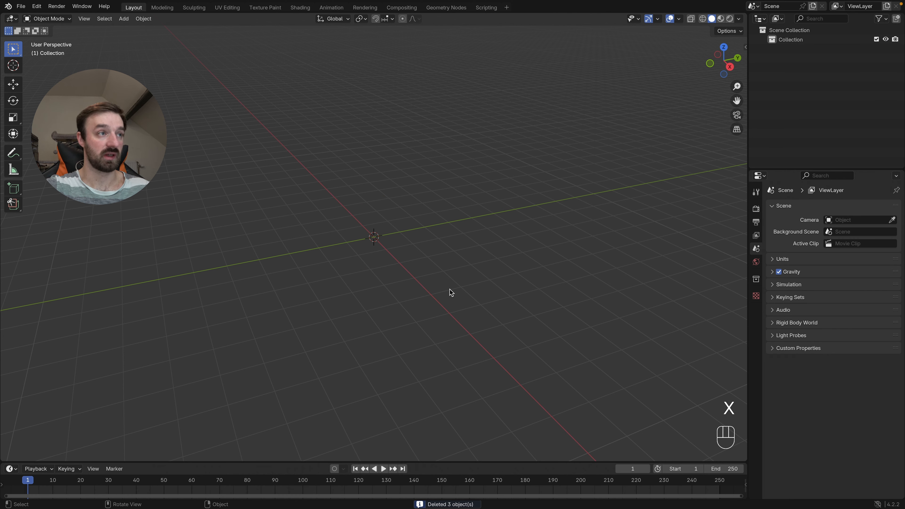
{"action": "key", "text": "KP_1"}
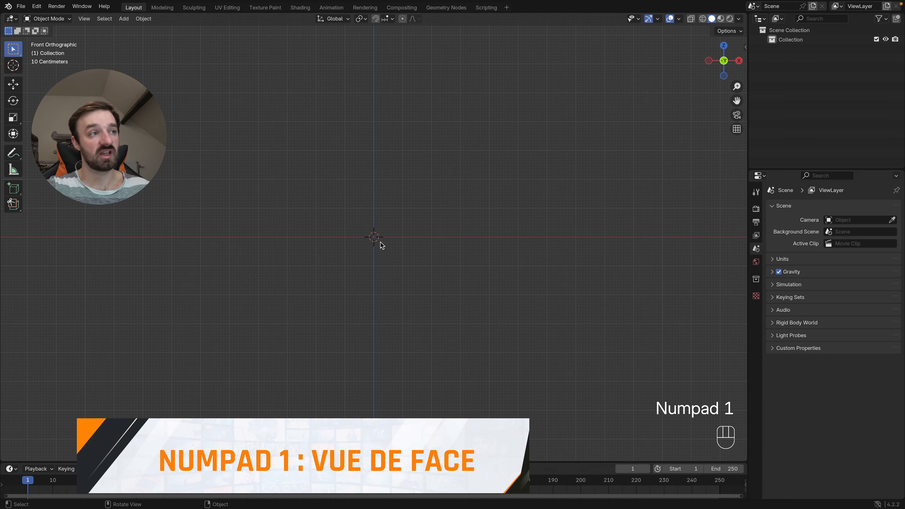
{"action": "left_click", "coordinate": [84, 18]}
{"action": "mouse_move", "coordinate": [116, 144]}
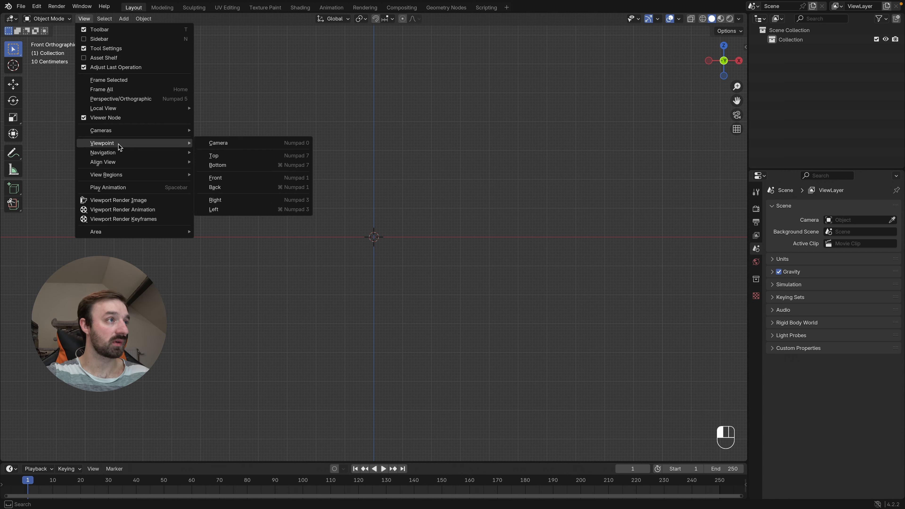
{"action": "left_click", "coordinate": [215, 178]}
- Add the rolling pin picture to the scene as a reference image
{"action": "key", "text": "shift+a"}
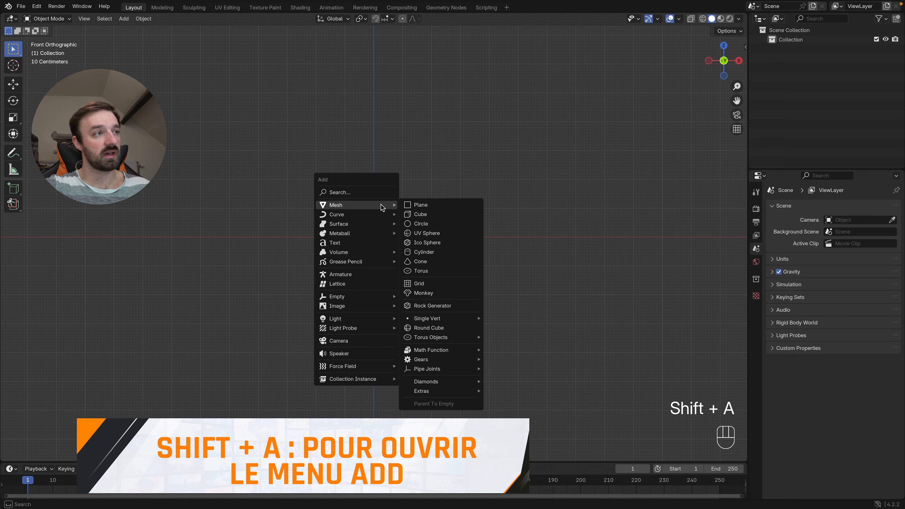
{"action": "mouse_move", "coordinate": [355, 307]}
{"action": "left_click", "coordinate": [407, 305]}
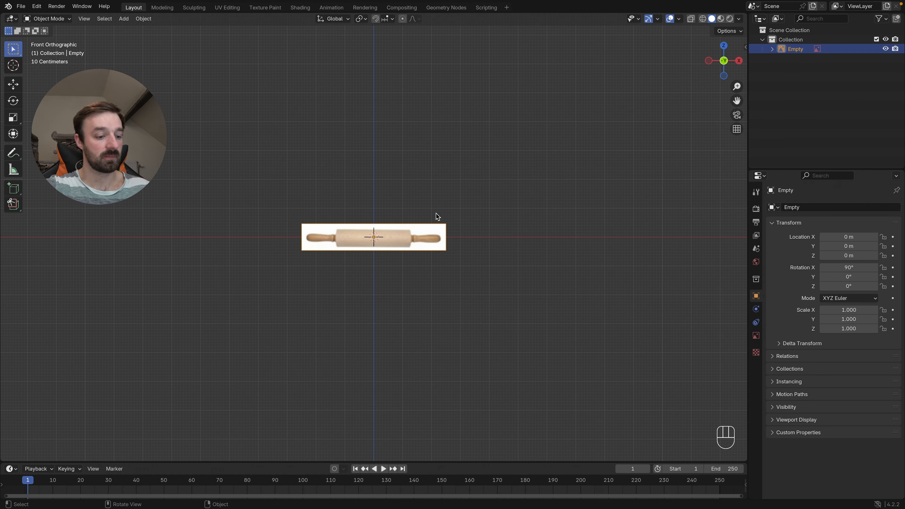
- Scale the reference image up to about 3.0 and raise it about 0.11 m along Z
{"action": "key", "text": "s"}
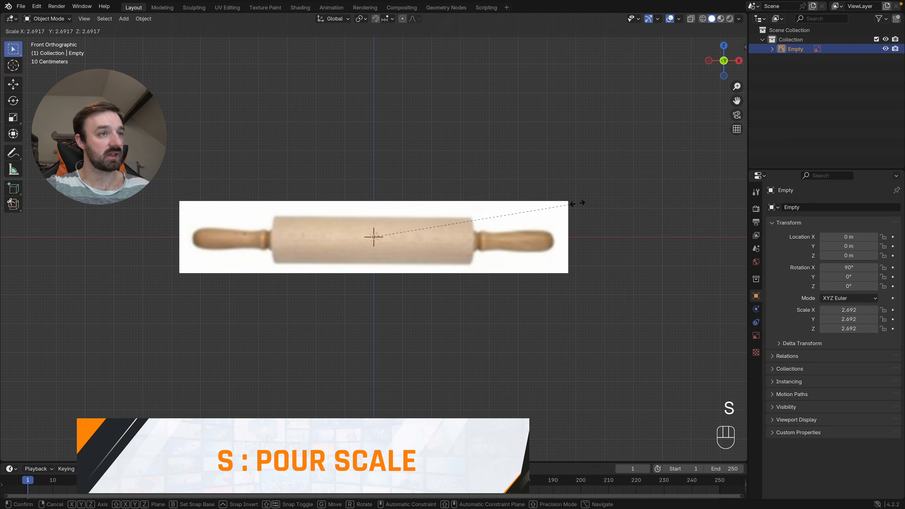
{"action": "left_click", "coordinate": [601, 204]}
{"action": "key", "text": "g"}
{"action": "key", "text": "z"}
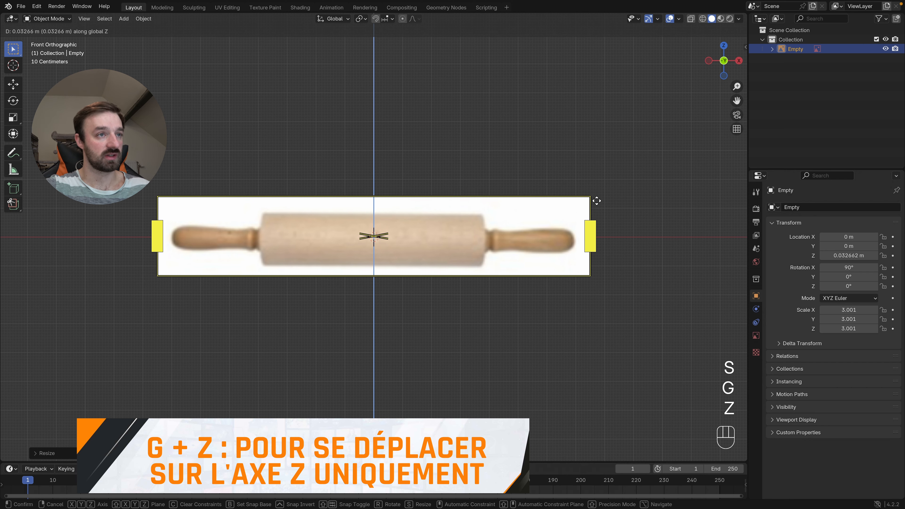
{"action": "left_click", "coordinate": [597, 199]}
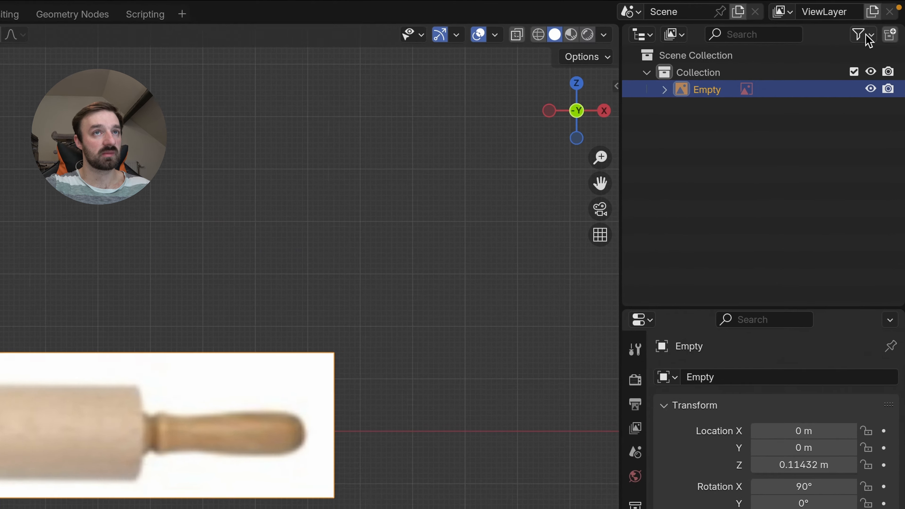
- Show the selectability toggles in the outliner and make the reference image unselectable
{"action": "left_click", "coordinate": [879, 19]}
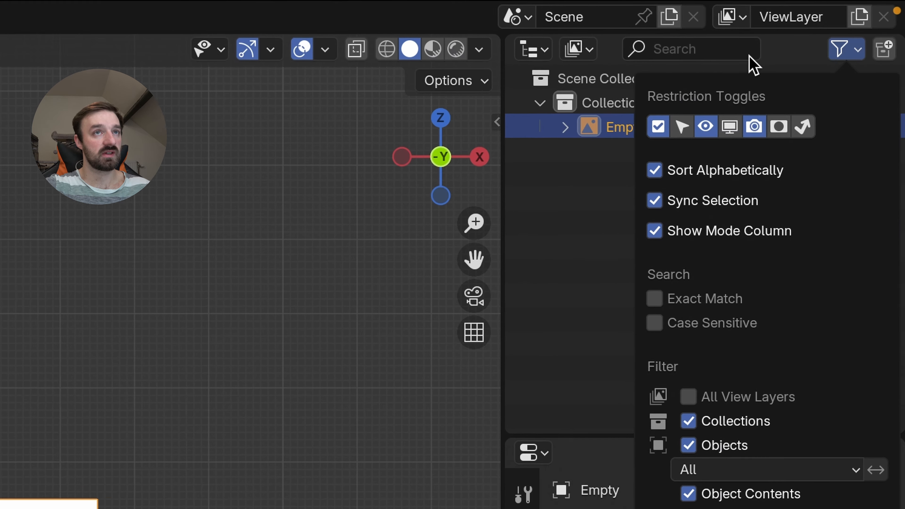
{"action": "left_click", "coordinate": [666, 137]}
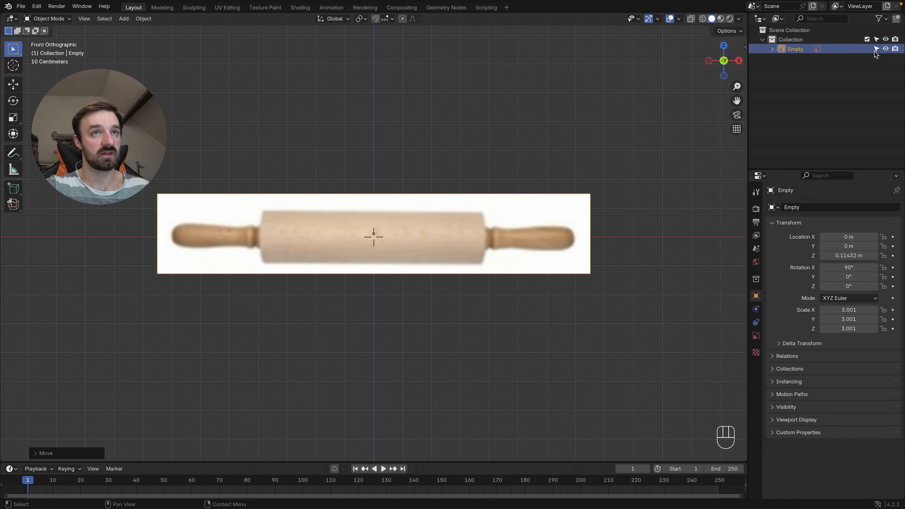
{"action": "left_click", "coordinate": [866, 40]}
{"action": "left_click", "coordinate": [866, 40]}
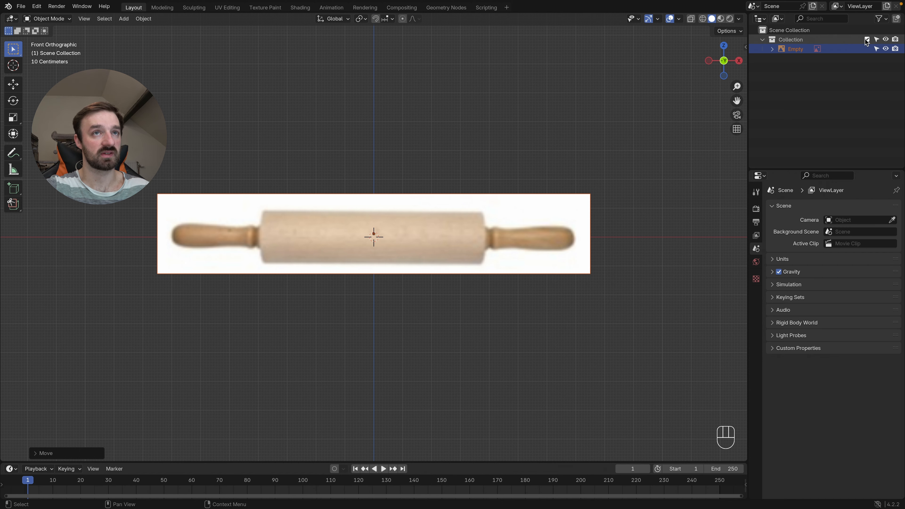
{"action": "left_click", "coordinate": [886, 40]}
{"action": "left_click", "coordinate": [886, 39]}
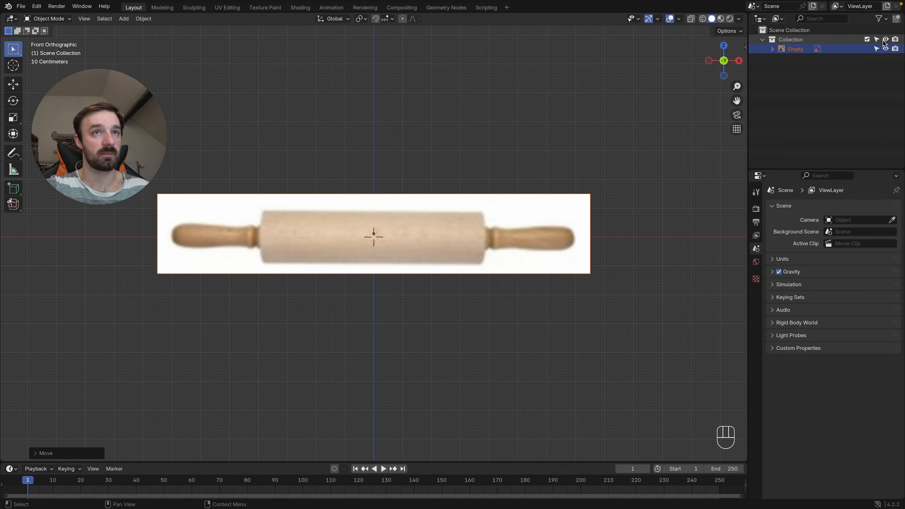
{"action": "left_click", "coordinate": [876, 49]}
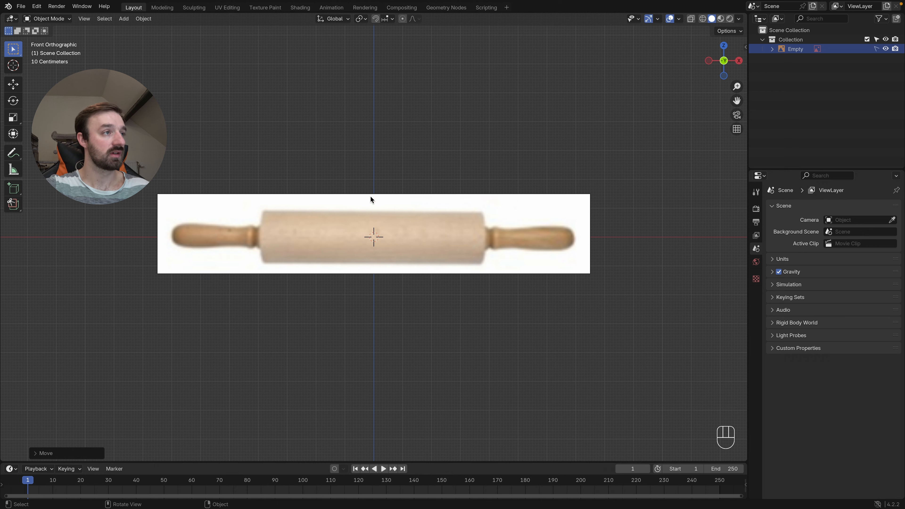
- Add a cylinder mesh and rotate it 90° about the Y axis
{"action": "key", "text": "shift+a"}
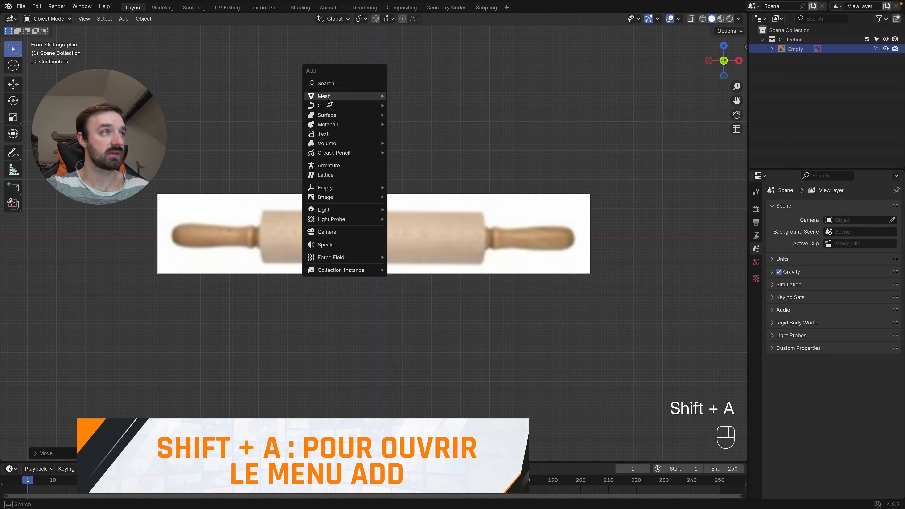
{"action": "mouse_move", "coordinate": [329, 101]}
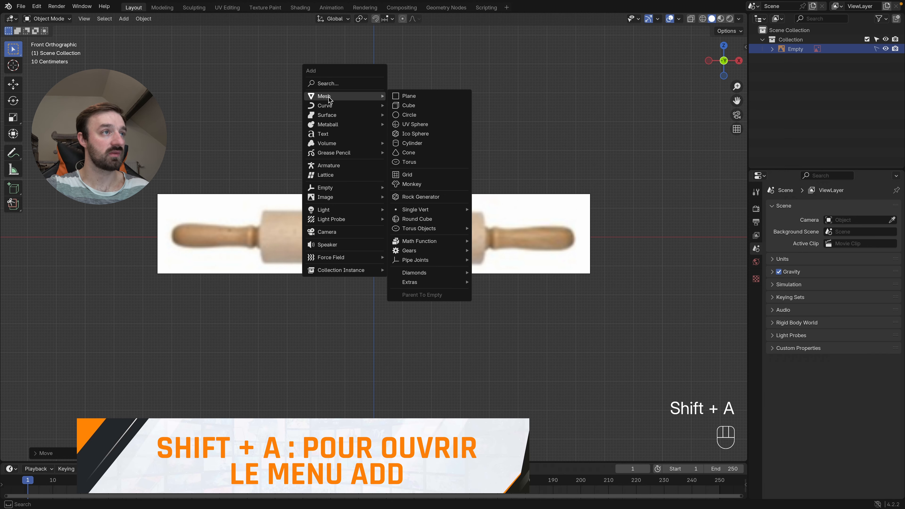
{"action": "left_click", "coordinate": [422, 144]}
{"action": "key", "text": "r"}
{"action": "key", "text": "y"}
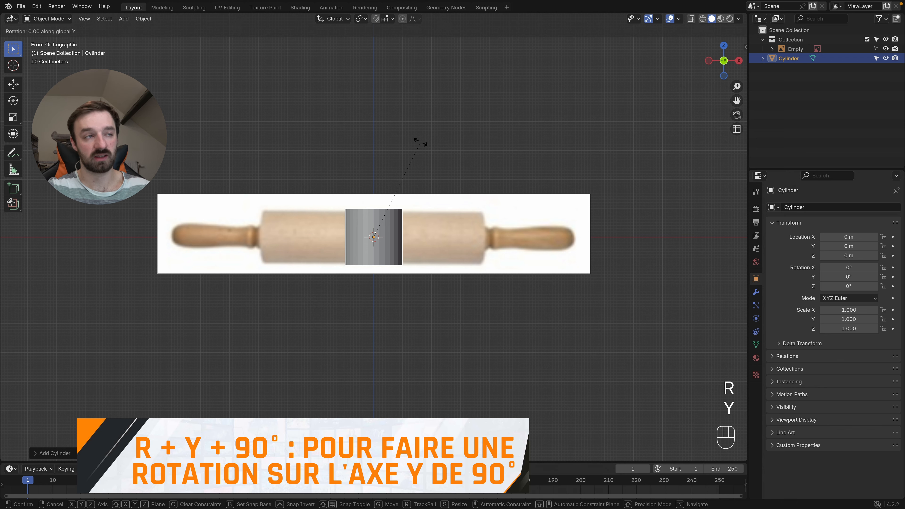
{"action": "key", "text": "KP_9"}
{"action": "key", "text": "KP_0"}
{"action": "key", "text": "KP_Enter"}
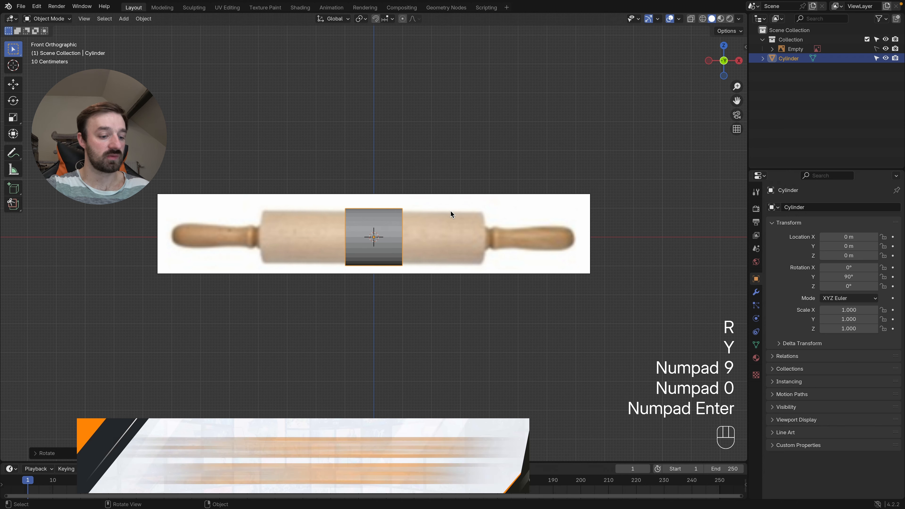
- Stretch the cylinder along X by about 3.84 to match the length of the rolling pin's body
{"action": "key", "text": "s"}
{"action": "key", "text": "x"}
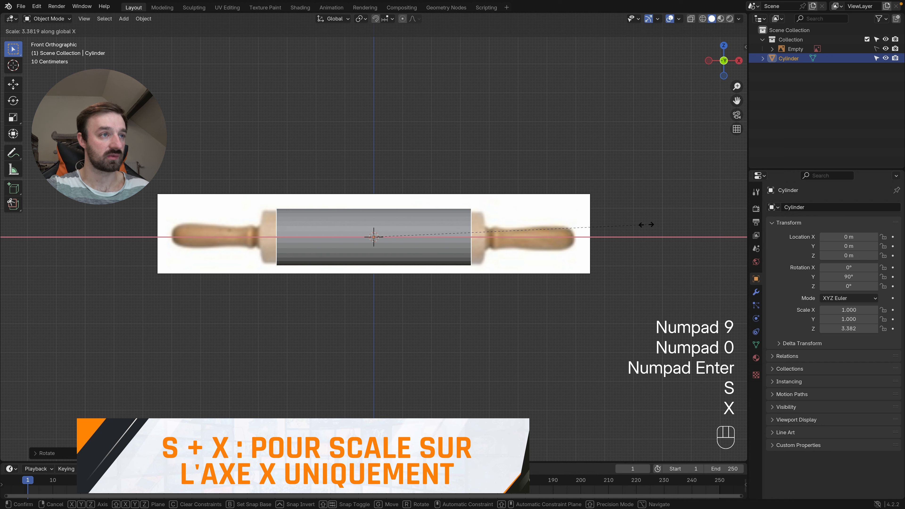
{"action": "left_click", "coordinate": [683, 226]}
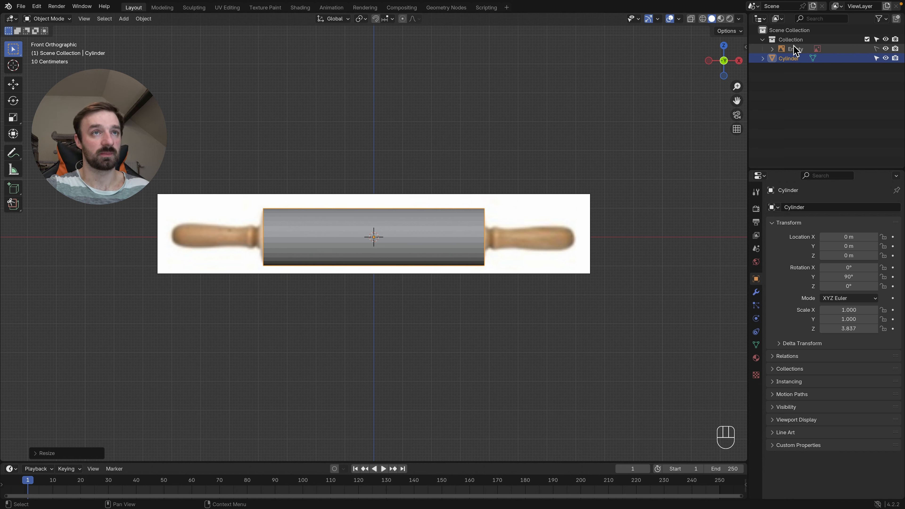
- Move the reference image about 0.05 m along X to line up with the cylinder, leaving it unselectable and hidden
{"action": "left_click", "coordinate": [876, 49]}
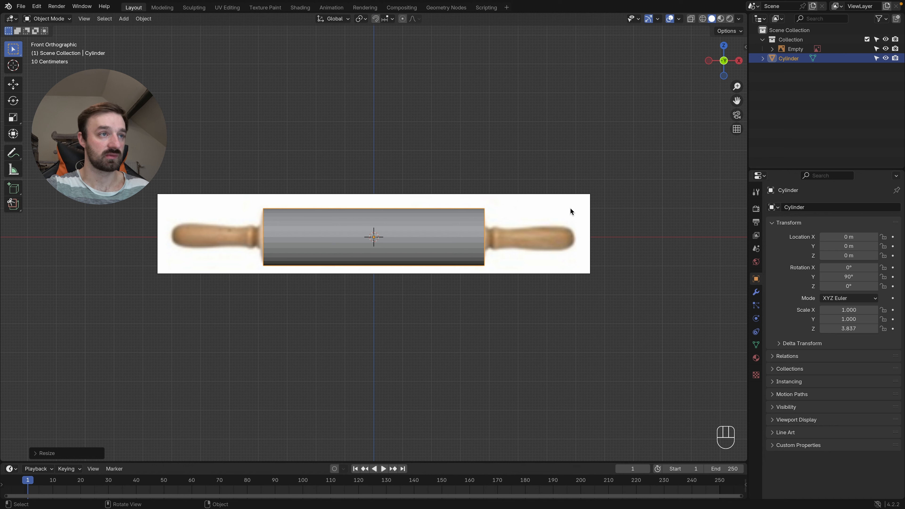
{"action": "left_click", "coordinate": [563, 206]}
{"action": "key", "text": "g"}
{"action": "key", "text": "x"}
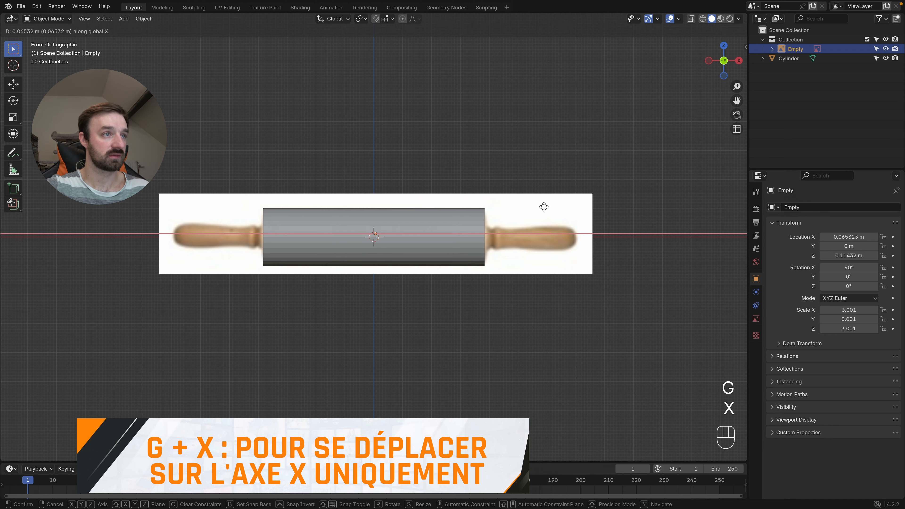
{"action": "left_click", "coordinate": [541, 206]}
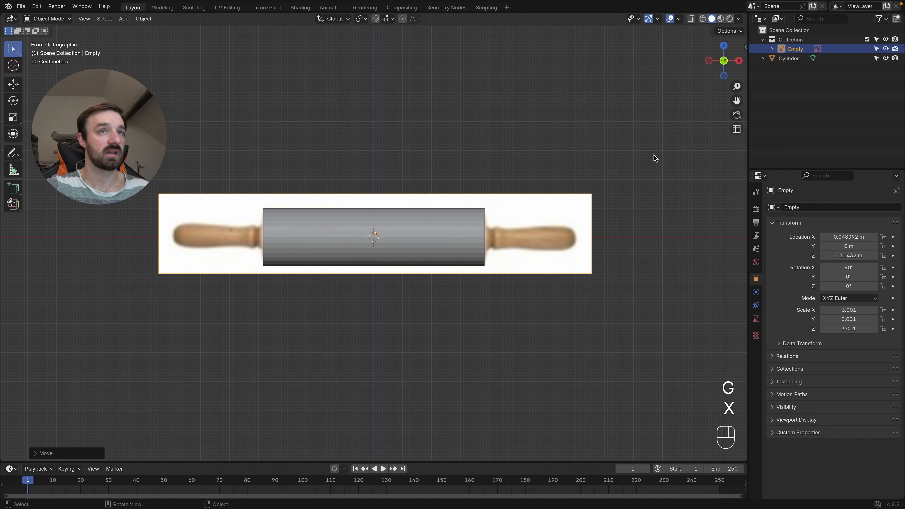
{"action": "left_click", "coordinate": [876, 49]}
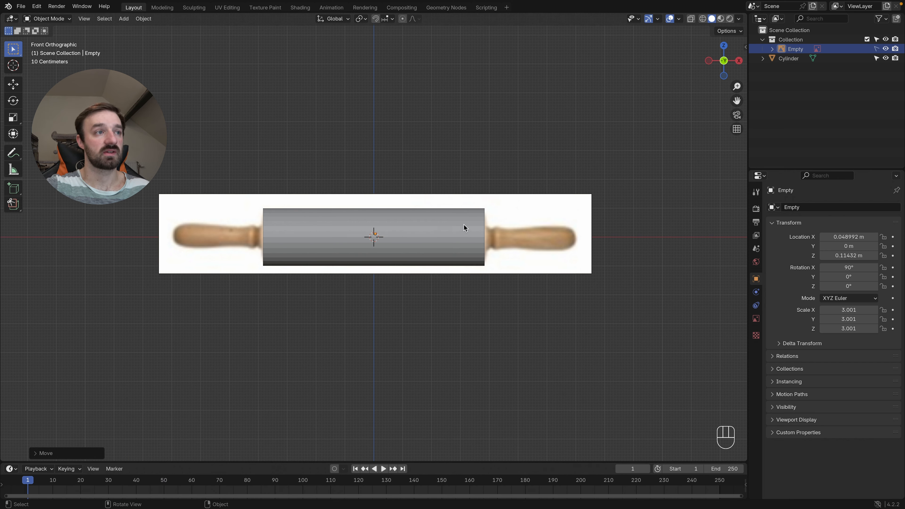
{"action": "left_click", "coordinate": [885, 48]}
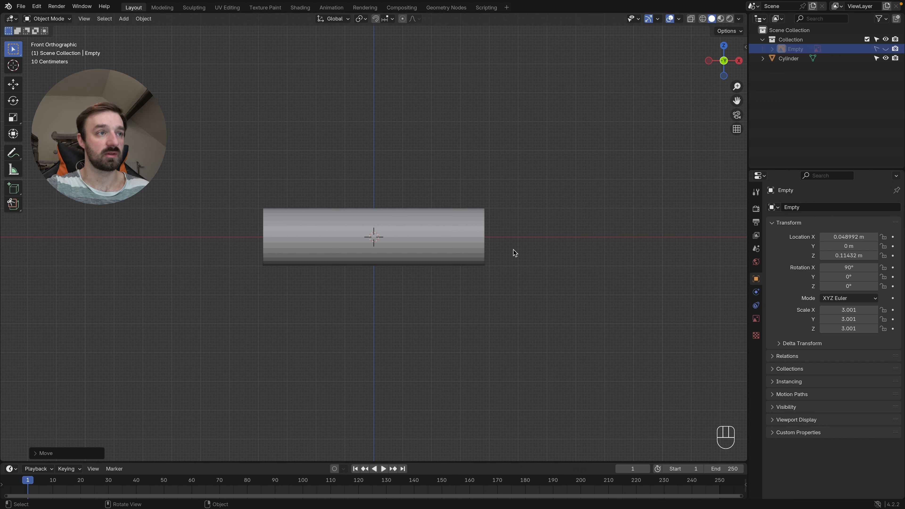
- Enter Edit Mode on the cylinder and select the edge loop around its +X end in edge selection mode
{"action": "left_click", "coordinate": [435, 219]}
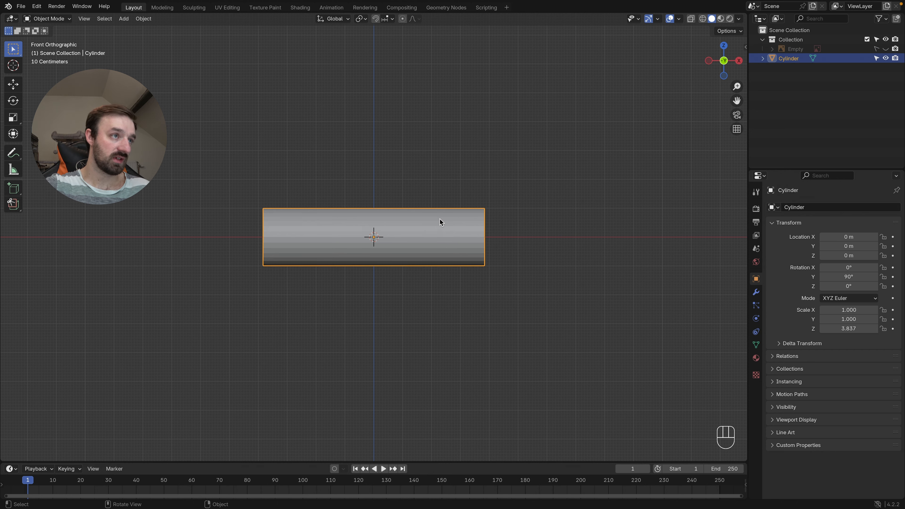
{"action": "scroll", "coordinate": [493, 234], "scroll_direction": "right", "scroll_amount": 10}
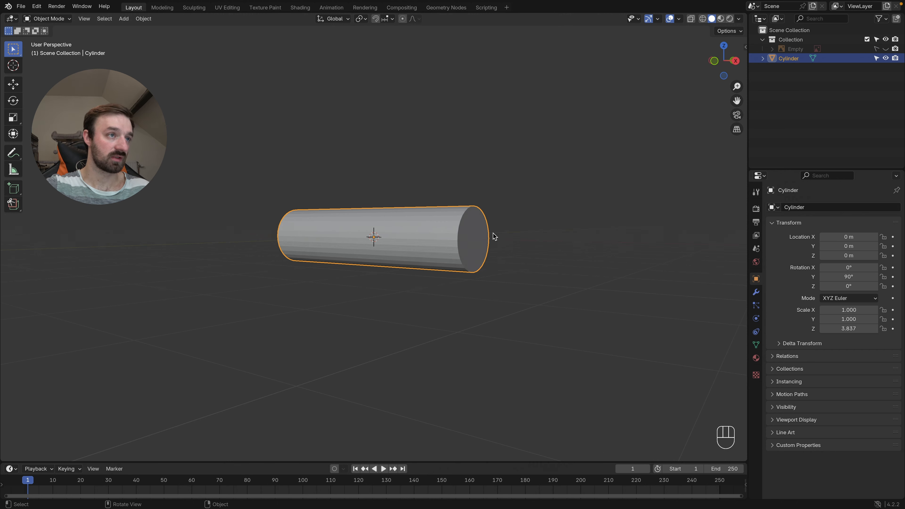
{"action": "scroll", "coordinate": [493, 233], "scroll_direction": "up", "scroll_amount": 5}
{"action": "key", "text": "Tab"}
{"action": "scroll", "coordinate": [463, 256], "scroll_direction": "up", "scroll_amount": 3}
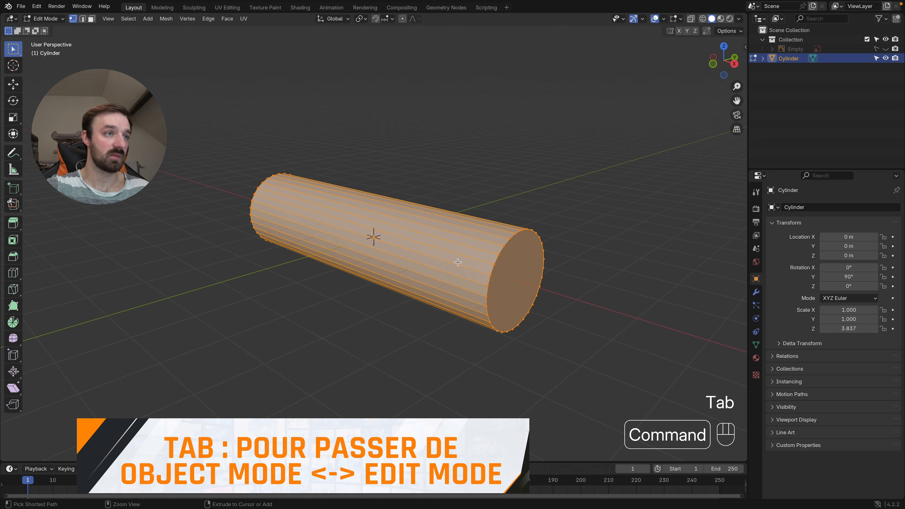
{"action": "key", "text": "2"}
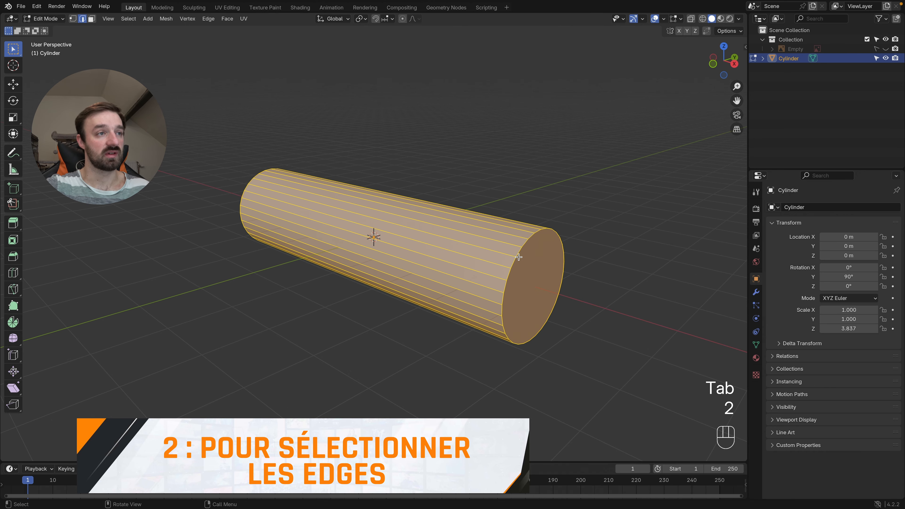
{"action": "left_click", "coordinate": [519, 251]}
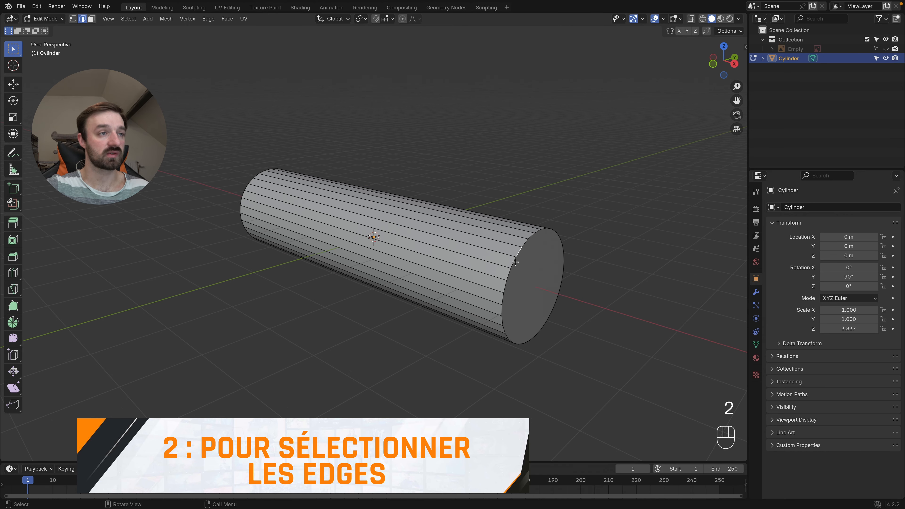
{"action": "left_click", "coordinate": [513, 263], "text": "alt"}
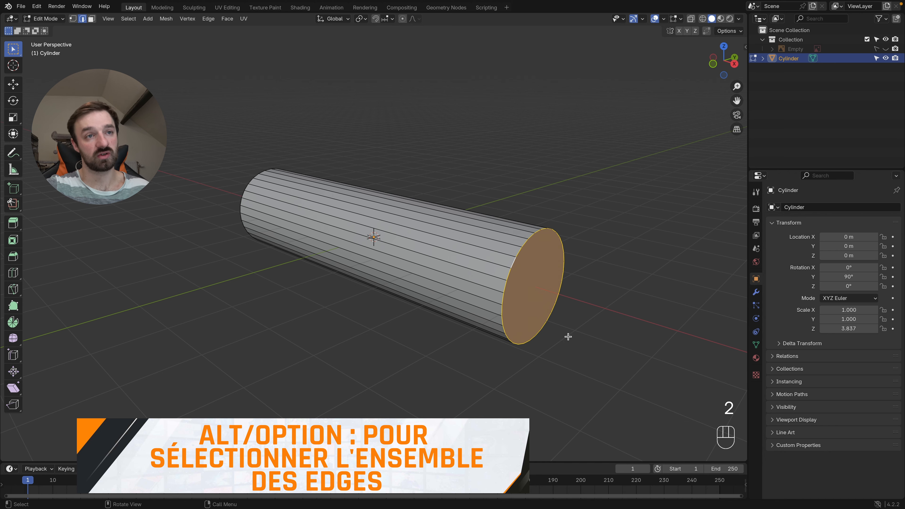
- Try a three-segment bevel of about 0.04 m on the cylinder's selected end loop and undo it
{"action": "scroll", "coordinate": [537, 277], "scroll_direction": "up", "scroll_amount": 2, "text": "super"}
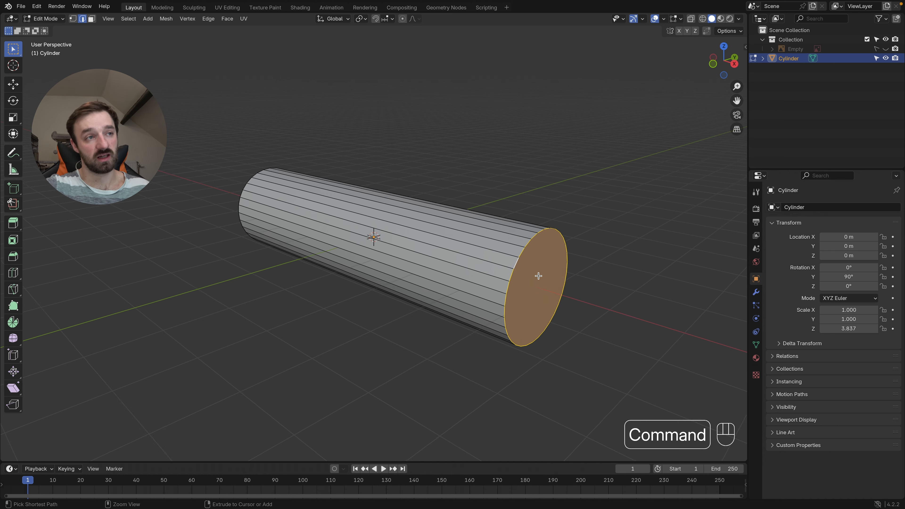
{"action": "key", "text": "super+b"}
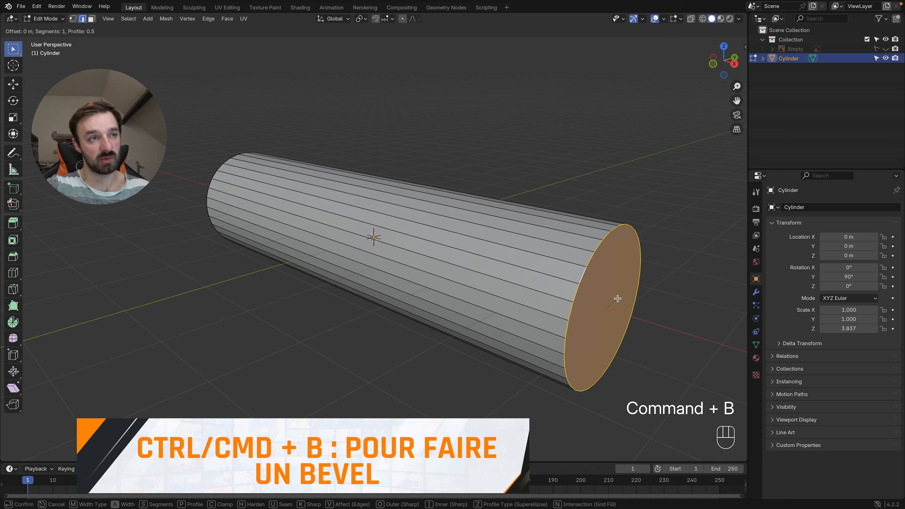
{"action": "scroll", "coordinate": [623, 299], "scroll_direction": "up", "scroll_amount": 2}
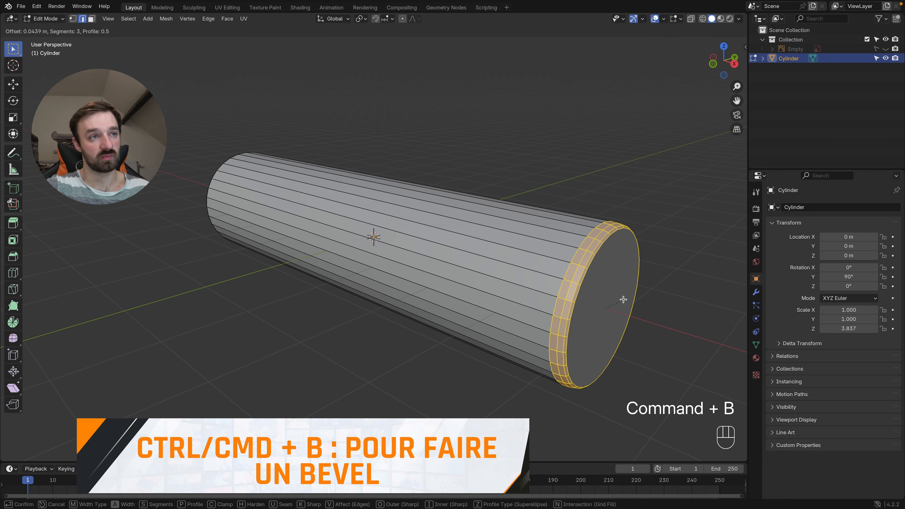
{"action": "left_click", "coordinate": [623, 299]}
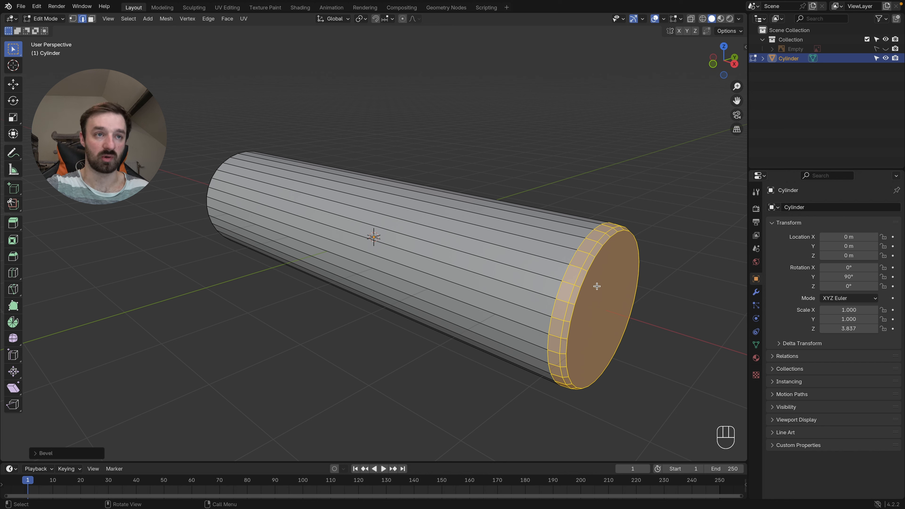
{"action": "key", "text": "super+z"}
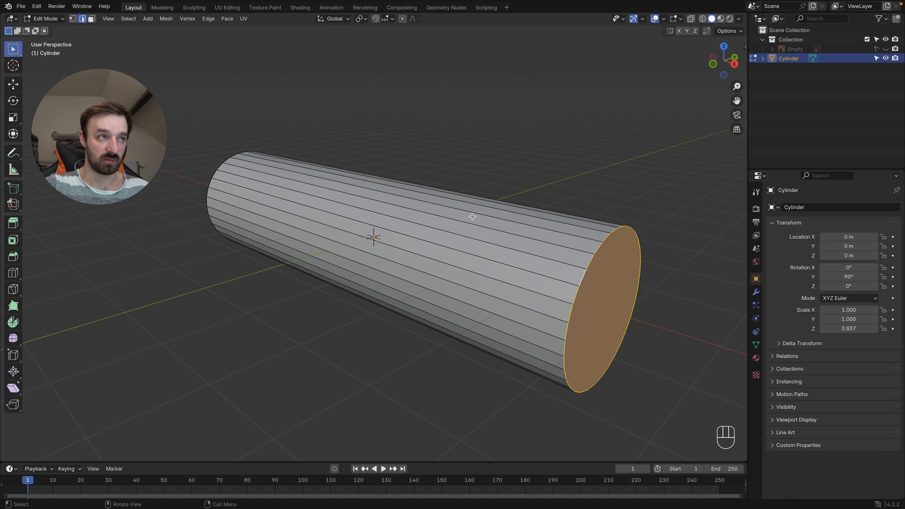
- Apply all transforms to the cylinder in Object Mode and return to Edit Mode
{"action": "key", "text": "Tab"}
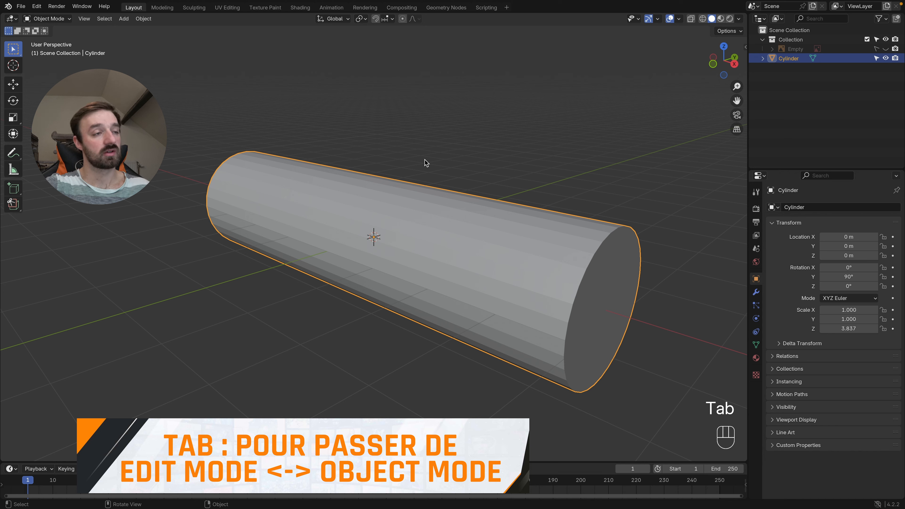
{"action": "key", "text": "ctrl+a"}
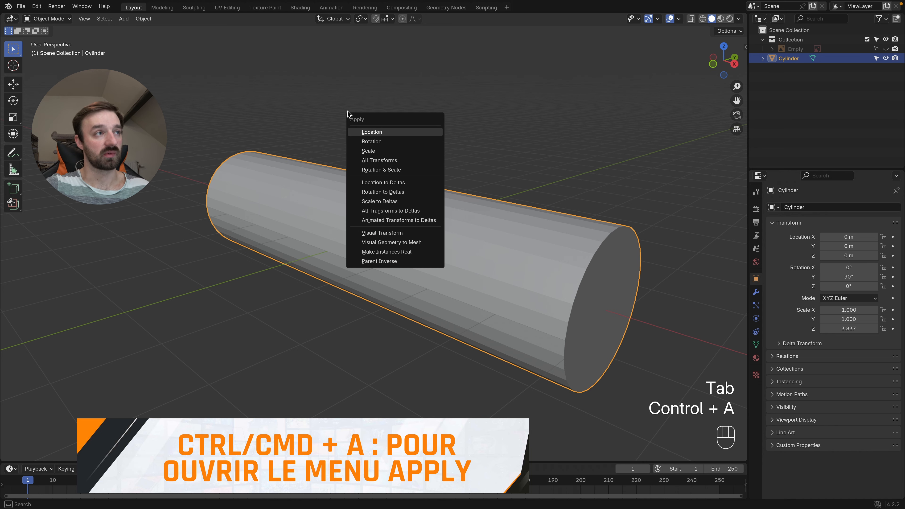
{"action": "left_click", "coordinate": [384, 161]}
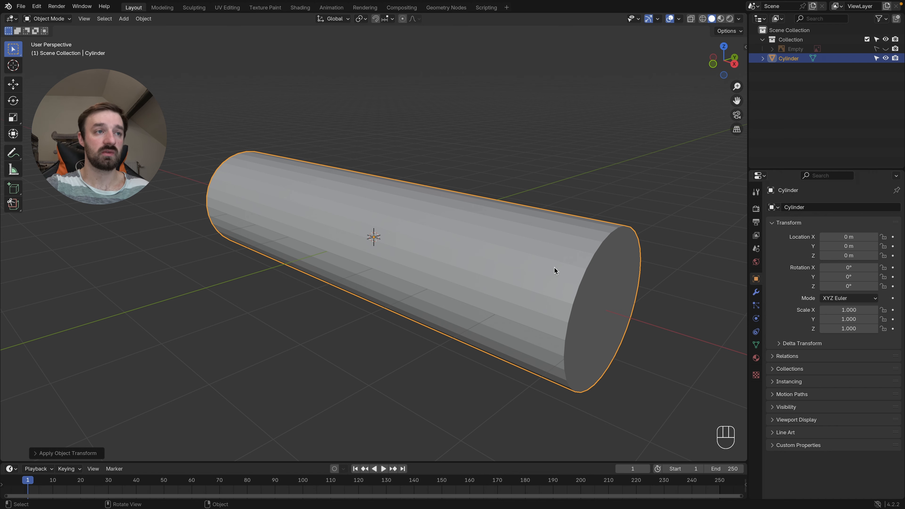
{"action": "key", "text": "Tab"}
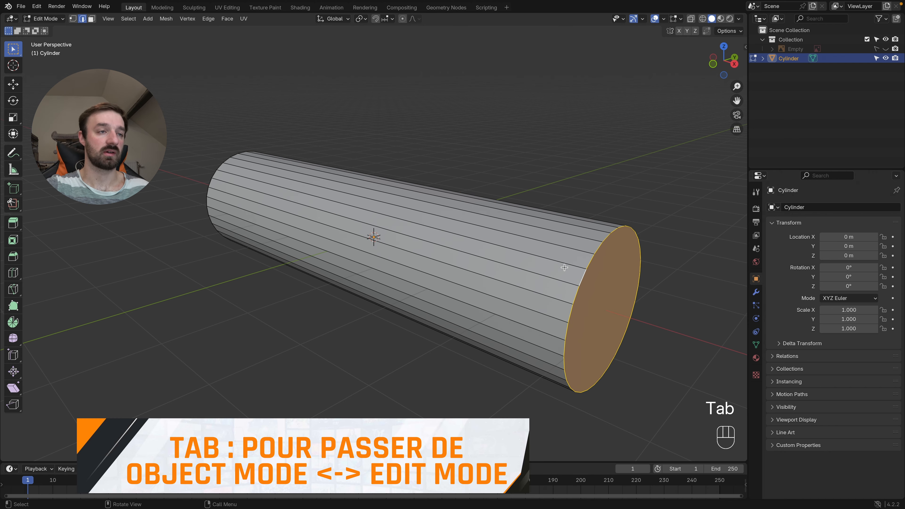
- Bevel the selected +X end loop with two segments, trying a width of 0.04 m before reducing it to 0.02 m
{"action": "key", "text": "super+b"}
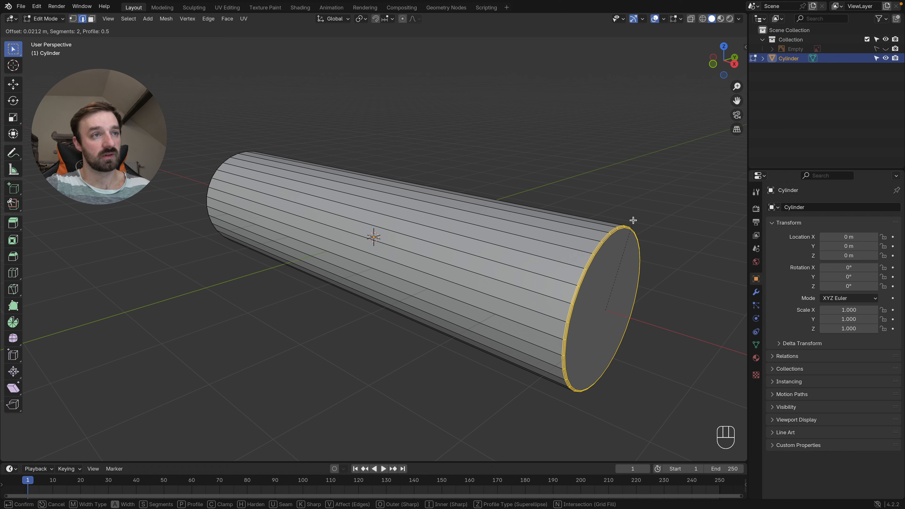
{"action": "left_click", "coordinate": [632, 220]}
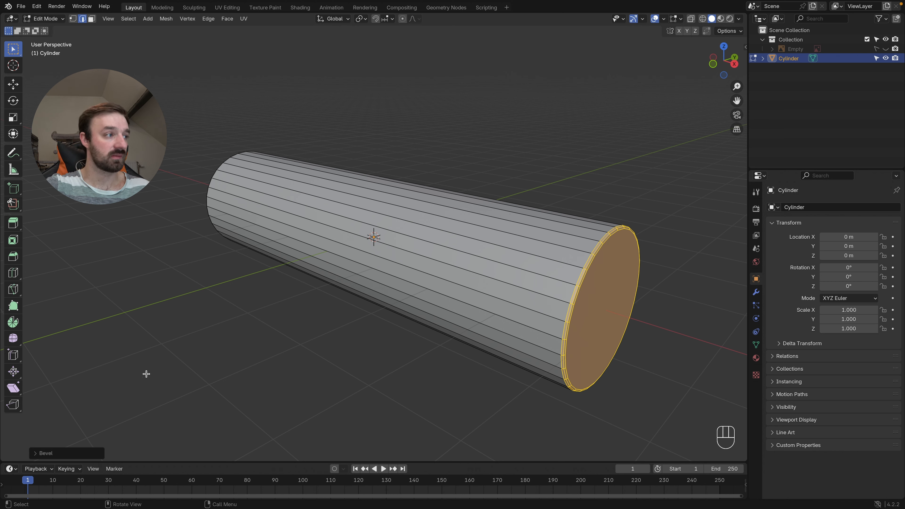
{"action": "left_click", "coordinate": [62, 453]}
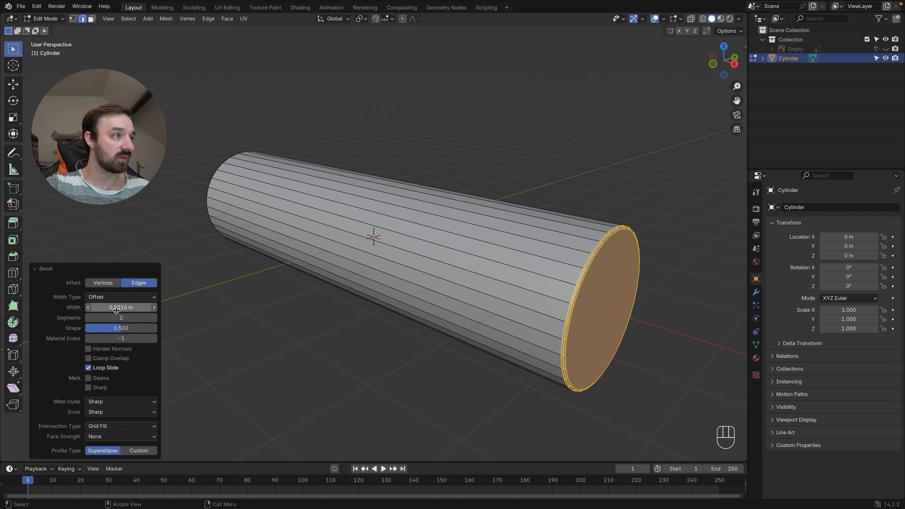
{"action": "left_click", "coordinate": [121, 308]}
{"action": "type", "text": "0"}
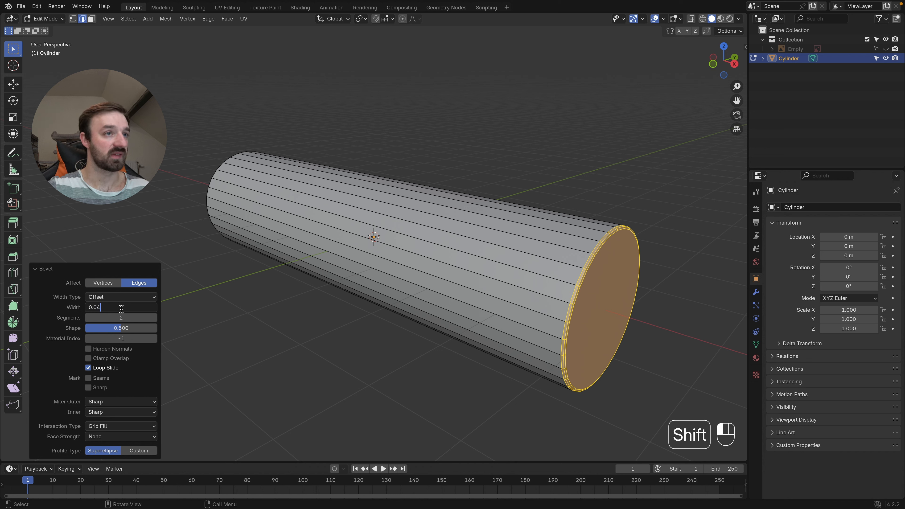
{"action": "type", "text": ".04"}
{"action": "key", "text": "Return"}
{"action": "left_click", "coordinate": [121, 307]}
{"action": "left_click", "coordinate": [99, 307]}
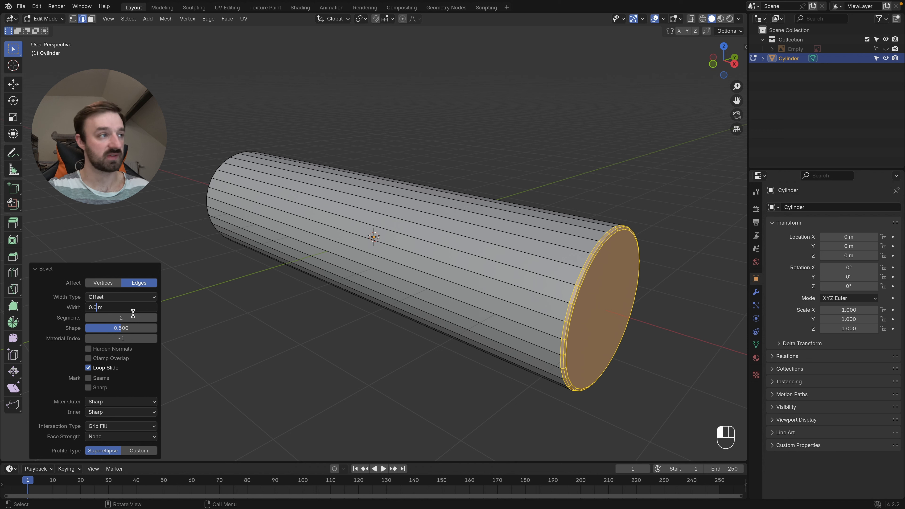
{"action": "key", "text": "Return"}
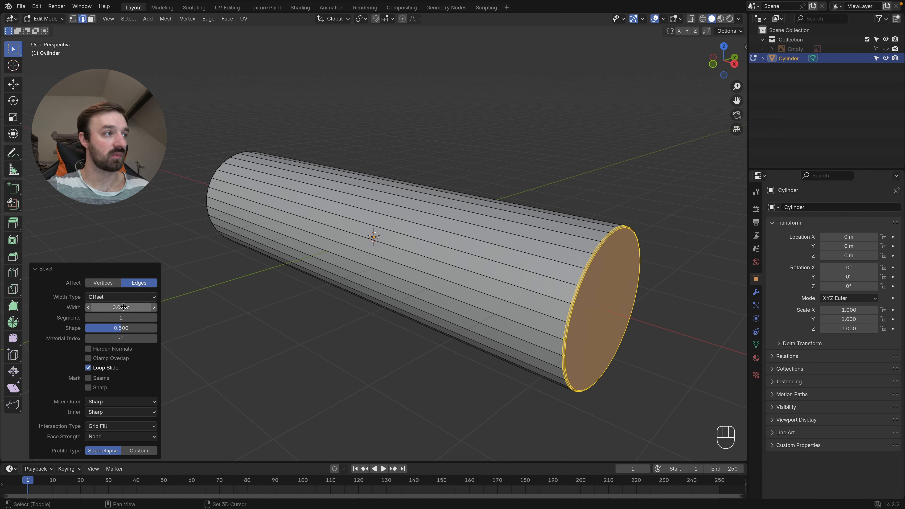
- Bevel the edge loop around the cylinder's -X end with two segments and a width of 0.02 m
{"action": "middle_click_drag", "start_coordinate": [213, 182], "coordinate": [282, 182], "text": "shift"}
{"action": "key", "text": "alt+a"}
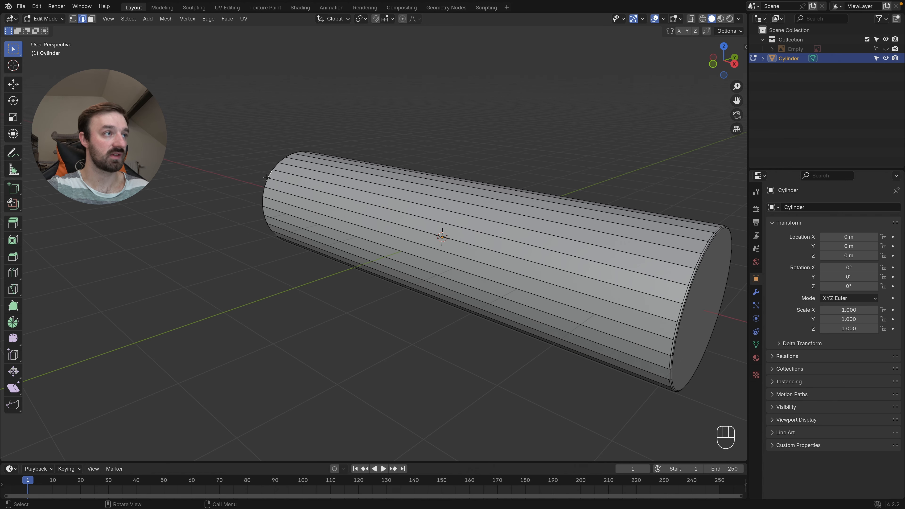
{"action": "left_click", "coordinate": [275, 169], "text": "alt"}
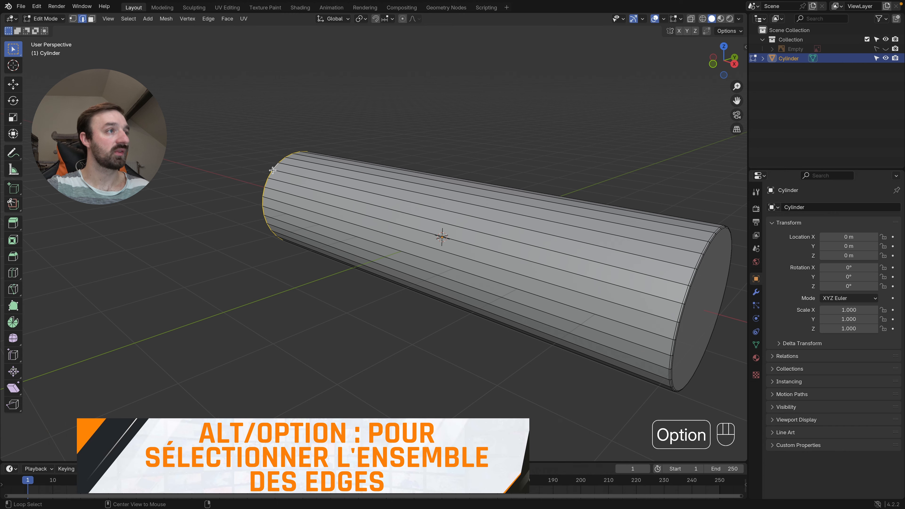
{"action": "middle_click_drag", "start_coordinate": [302, 154], "coordinate": [303, 155]}
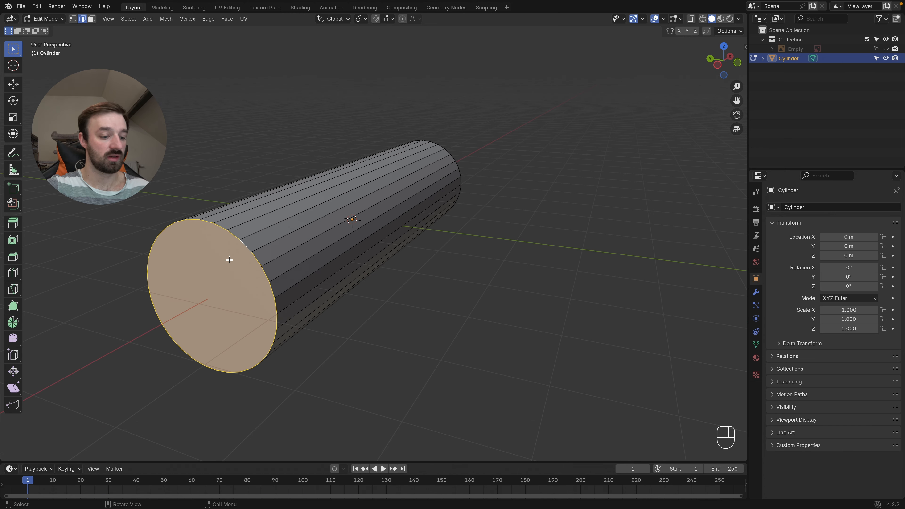
{"action": "key", "text": "ctrl+b"}
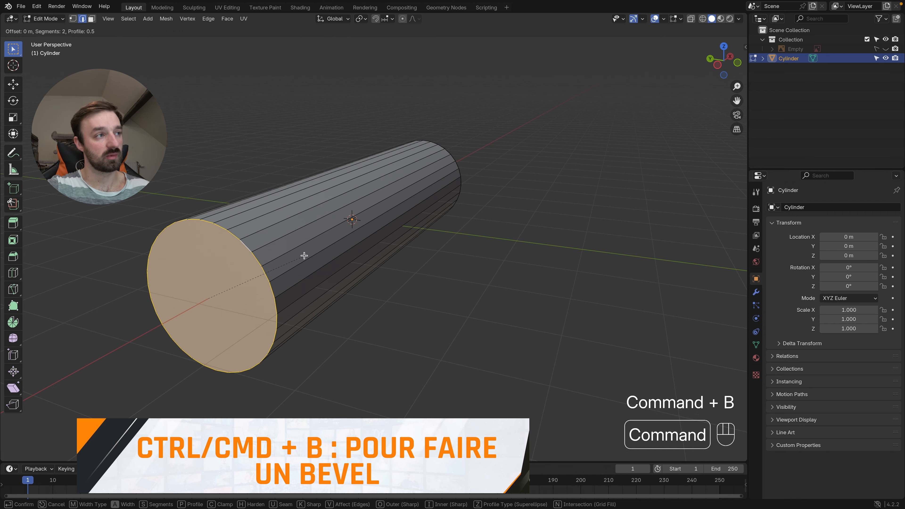
{"action": "left_click", "coordinate": [322, 252]}
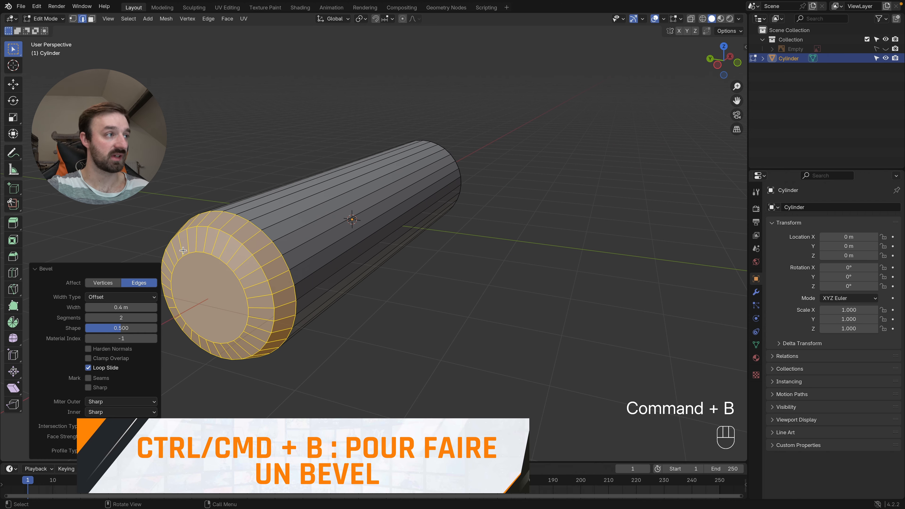
{"action": "left_click", "coordinate": [102, 308]}
{"action": "type", "text": "0.02"}
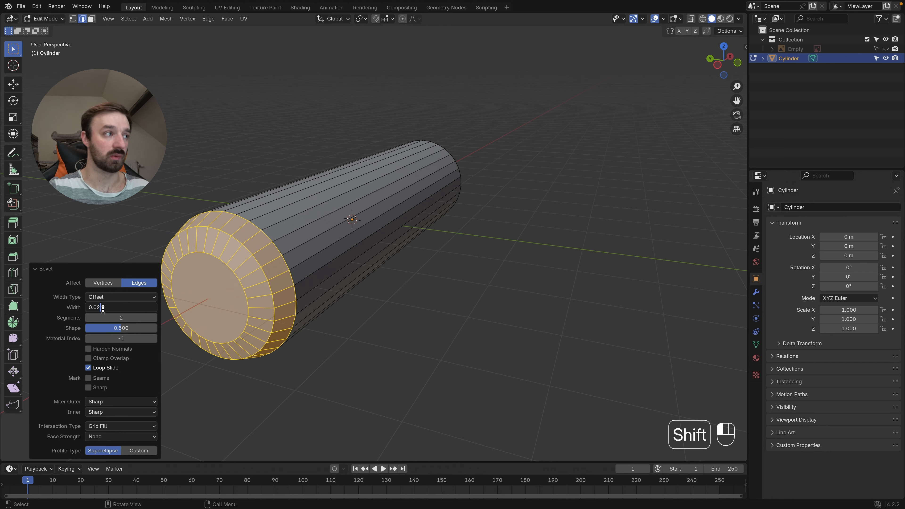
{"action": "key", "text": "Return"}
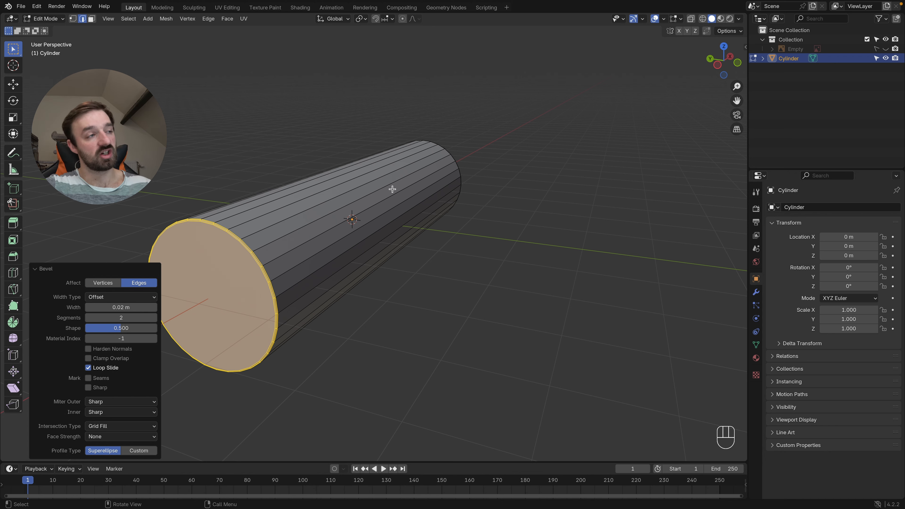
- Select the circular cap face at the cylinder's -X end in face selection mode and delete it
{"action": "key", "text": "3"}
{"action": "middle_click_drag", "start_coordinate": [230, 267], "coordinate": [315, 273], "text": "shift"}
{"action": "left_click", "coordinate": [314, 273]}
{"action": "scroll", "coordinate": [321, 273], "scroll_direction": "left", "scroll_amount": 1}
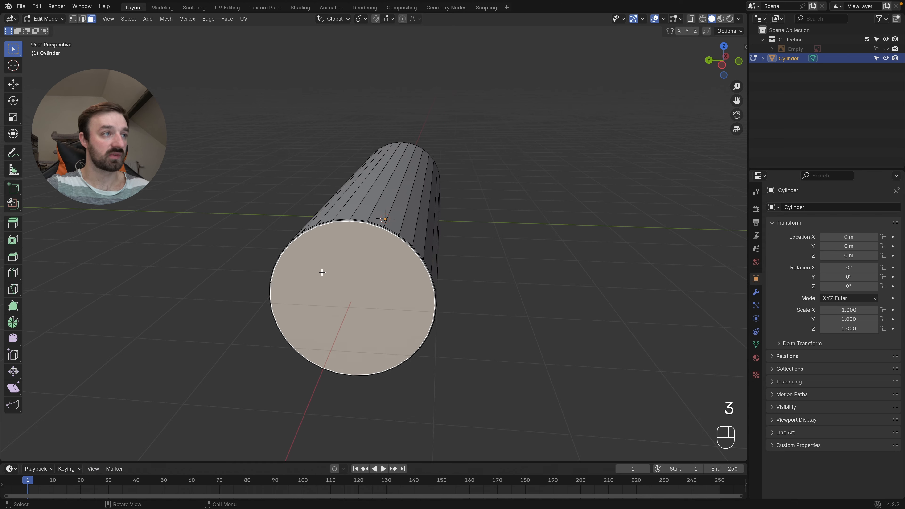
{"action": "scroll", "coordinate": [322, 273], "scroll_direction": "up", "scroll_amount": 5, "text": "super"}
{"action": "scroll", "coordinate": [321, 273], "scroll_direction": "left", "scroll_amount": 10}
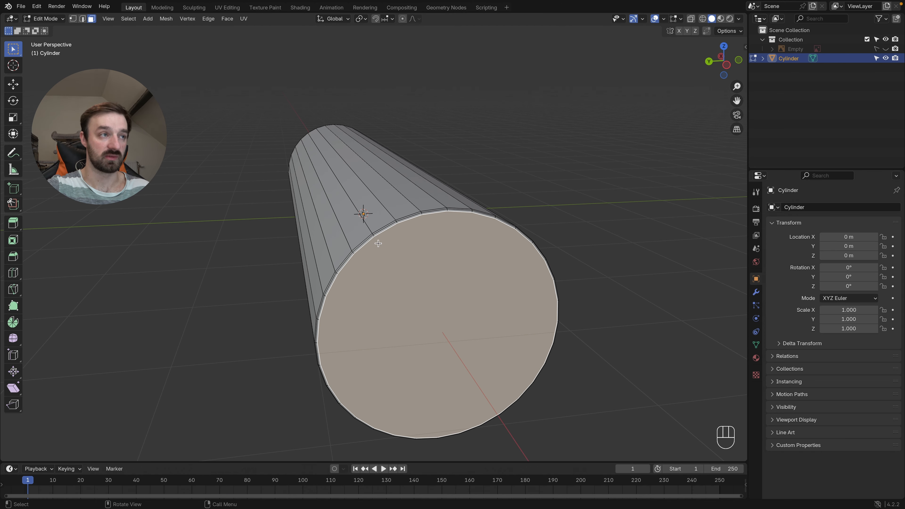
{"action": "key", "text": "1"}
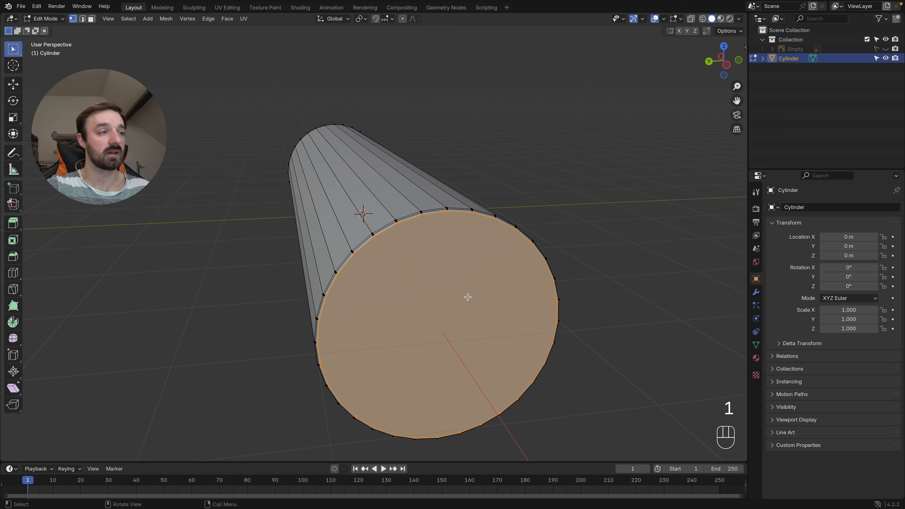
{"action": "key", "text": "3"}
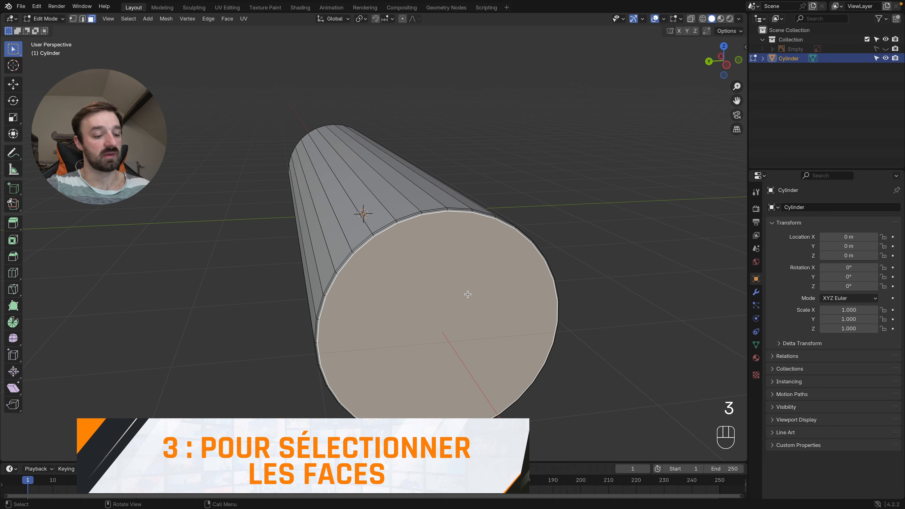
{"action": "key", "text": "x"}
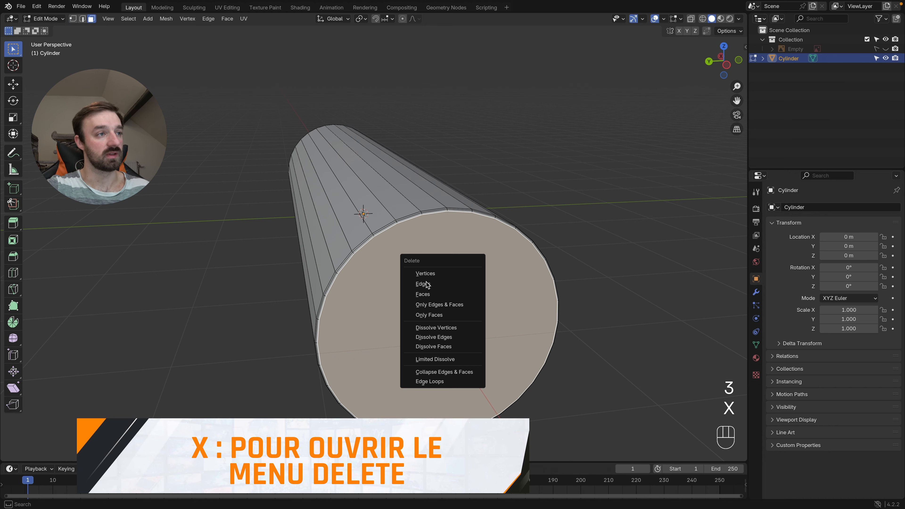
{"action": "left_click", "coordinate": [420, 298]}
- Delete the circular cap face at the cylinder's +X end
{"action": "middle_click_drag", "start_coordinate": [356, 248], "coordinate": [202, 372]}
{"action": "left_click", "coordinate": [192, 370]}
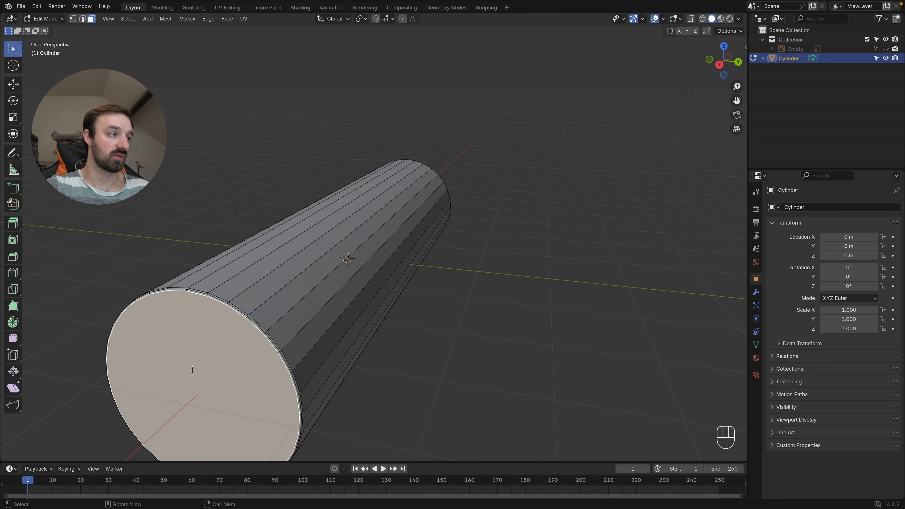
{"action": "key", "text": "x"}
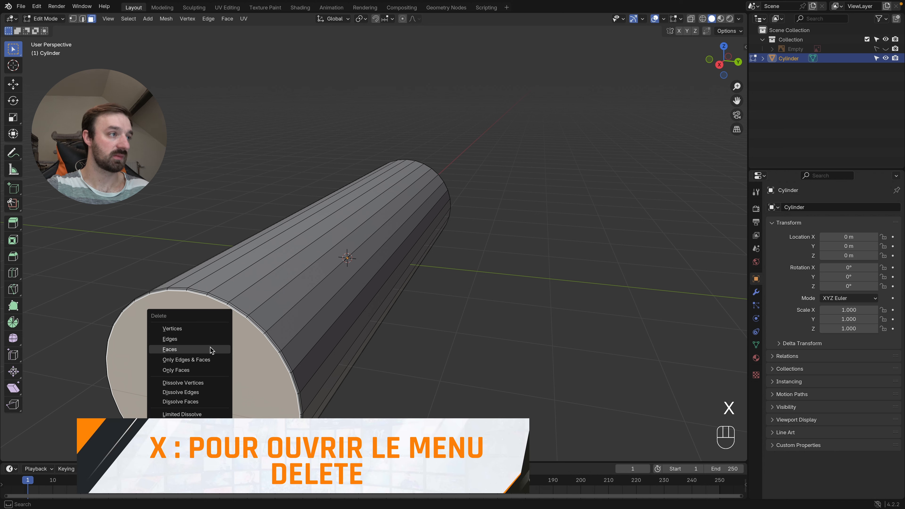
{"action": "left_click", "coordinate": [169, 350]}
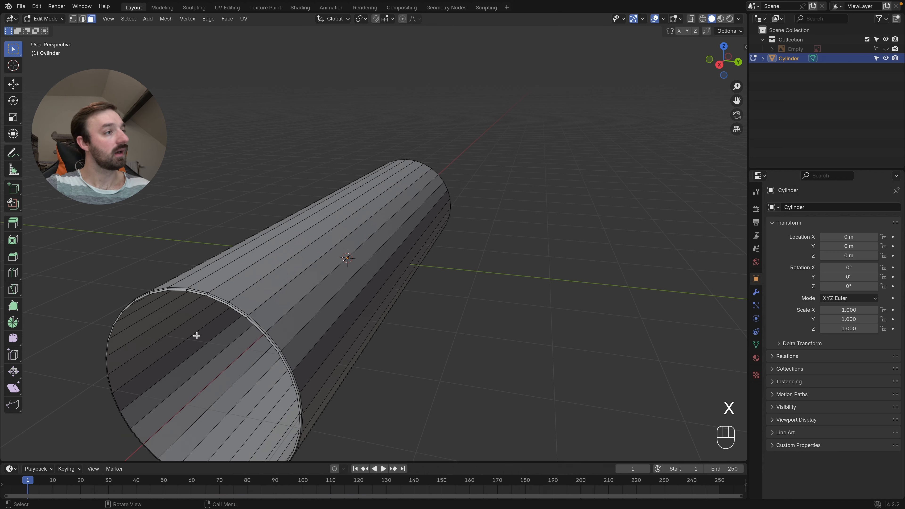
- Select the open edge loop at the cylinder's +X end and close it with a Grid Fill of span 8 and offset 4
{"action": "key", "text": "2"}
{"action": "scroll", "coordinate": [197, 336], "scroll_direction": "down", "scroll_amount": 5}
{"action": "scroll", "coordinate": [196, 336], "scroll_direction": "up", "scroll_amount": 2}
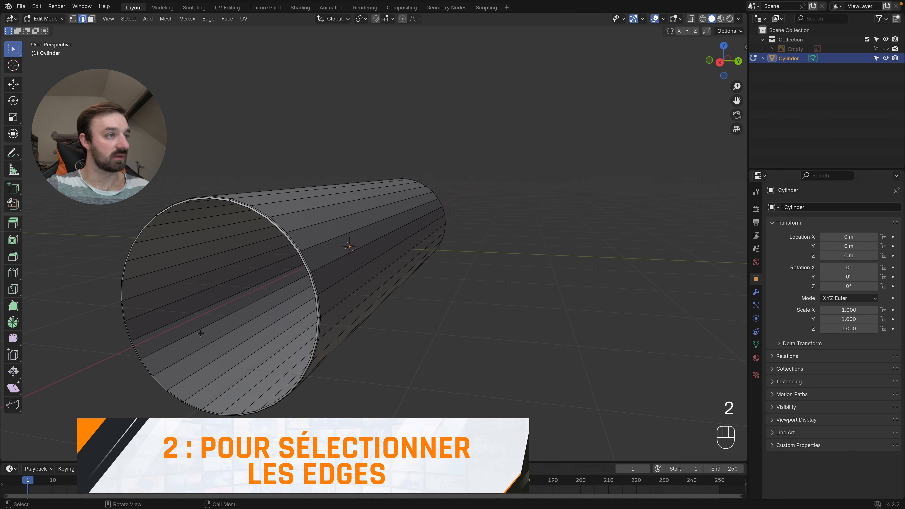
{"action": "left_click", "coordinate": [292, 249]}
{"action": "left_click", "coordinate": [289, 241]}
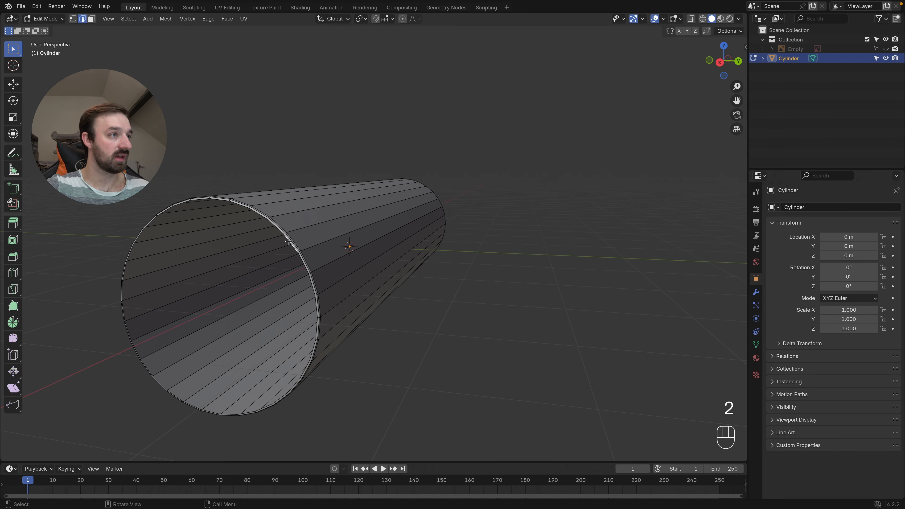
{"action": "left_click", "coordinate": [275, 227], "text": "alt"}
{"action": "middle_click_drag", "start_coordinate": [277, 224], "coordinate": [284, 208]}
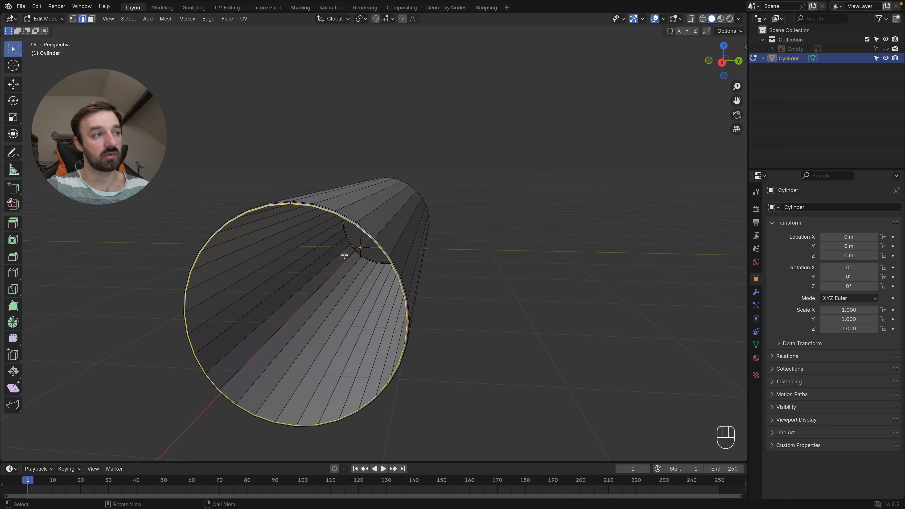
{"action": "key", "text": "ctrl+f"}
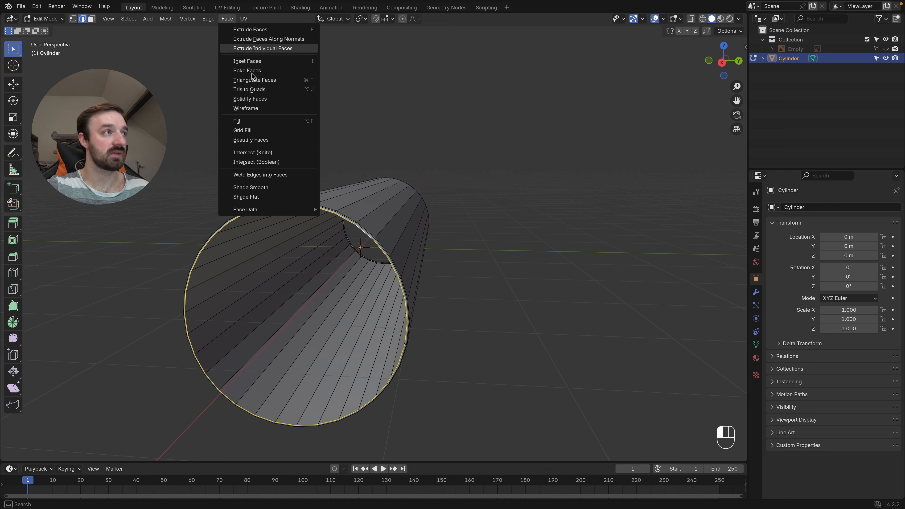
{"action": "left_click", "coordinate": [255, 130]}
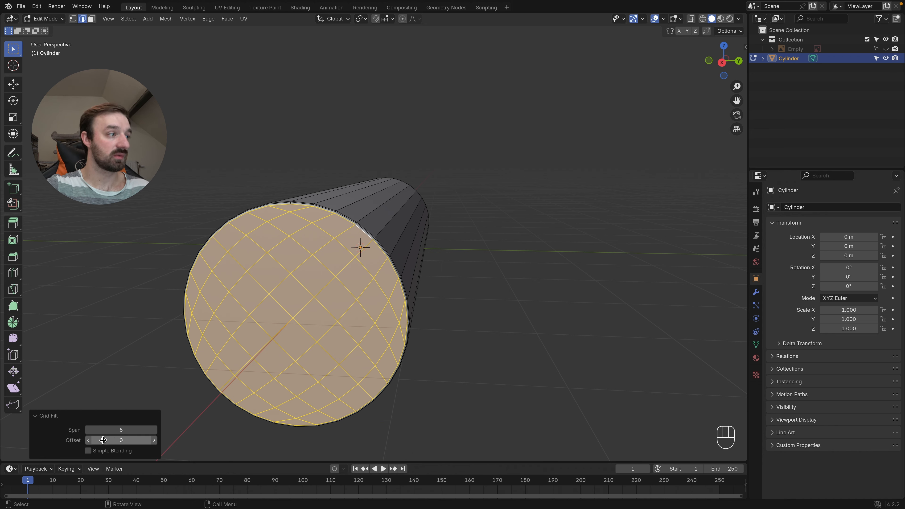
{"action": "left_click", "coordinate": [154, 440]}
{"action": "left_click", "coordinate": [154, 440]}
{"action": "left_click", "coordinate": [155, 440]}
{"action": "left_click", "coordinate": [155, 440]}
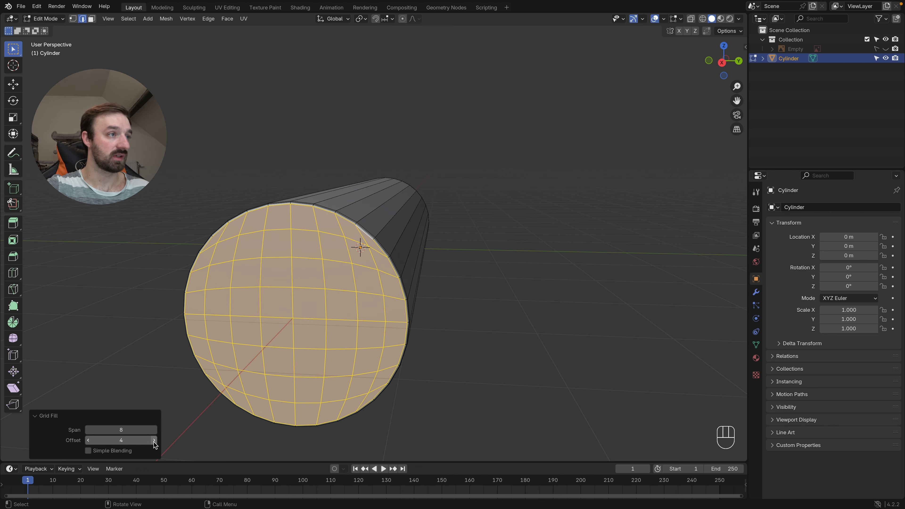
- Select the open edge loop at the cylinder's -X end and close it with a Grid Fill
{"action": "mouse_move", "coordinate": [337, 312]}
{"action": "middle_mouse_down"}
{"action": "mouse_move", "coordinate": [356, 313]}
{"action": "mouse_move", "coordinate": [335, 312]}
{"action": "middle_mouse_up"}
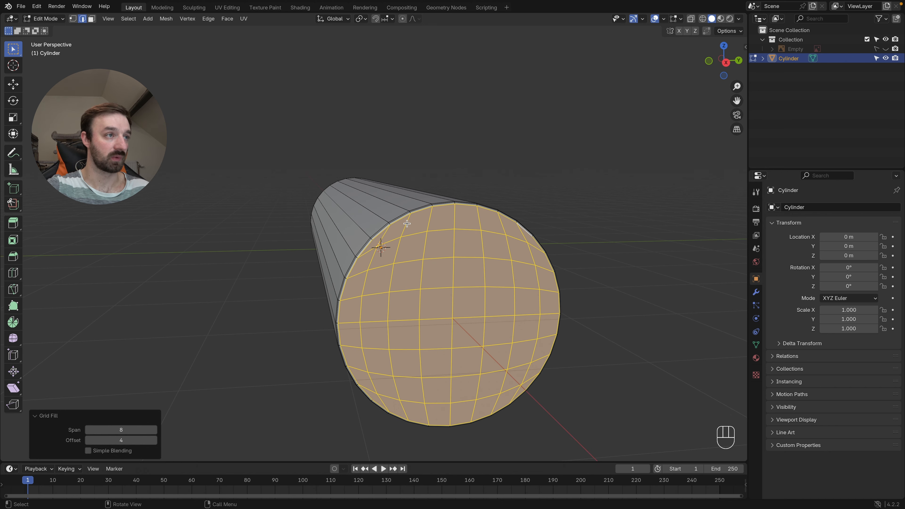
{"action": "middle_click_drag", "start_coordinate": [345, 270], "coordinate": [318, 271]}
{"action": "scroll", "coordinate": [318, 272], "scroll_direction": "up", "scroll_amount": 3, "text": "super"}
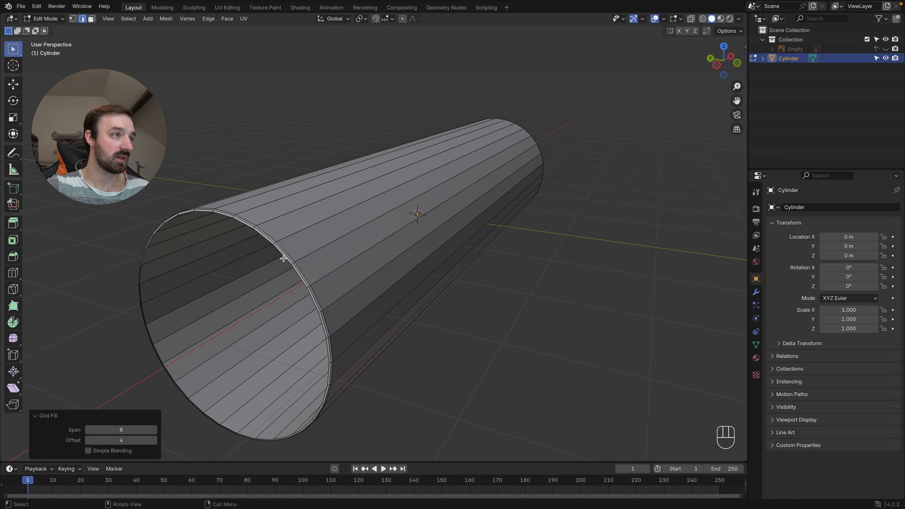
{"action": "left_click", "coordinate": [283, 257]}
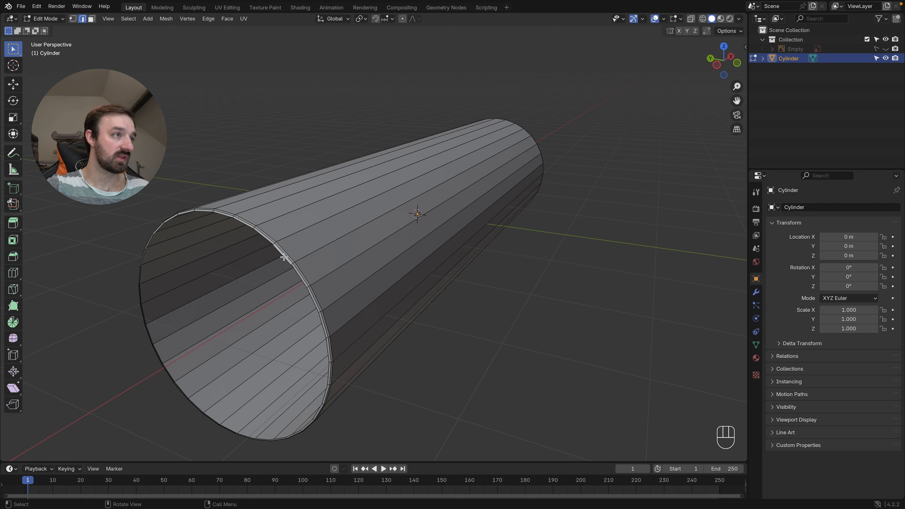
{"action": "left_click", "coordinate": [264, 237], "text": "alt"}
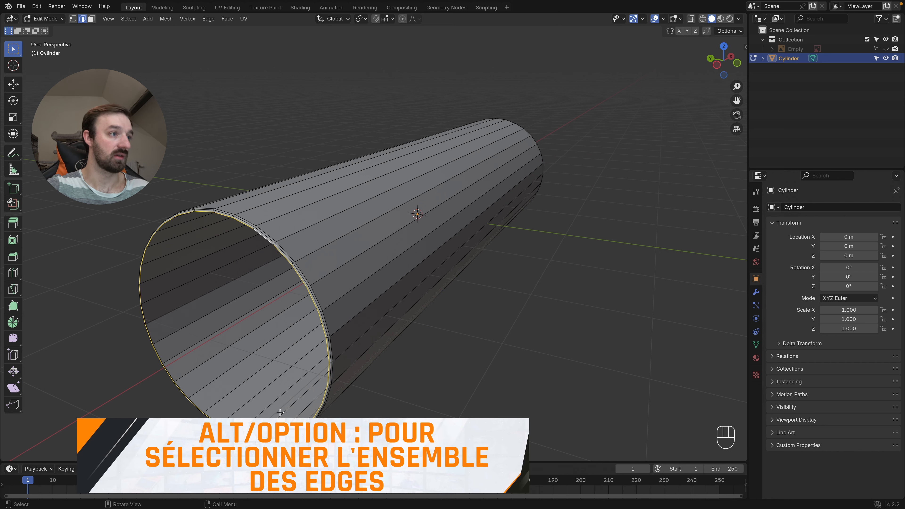
{"action": "left_click", "coordinate": [227, 18]}
{"action": "left_click", "coordinate": [268, 130]}
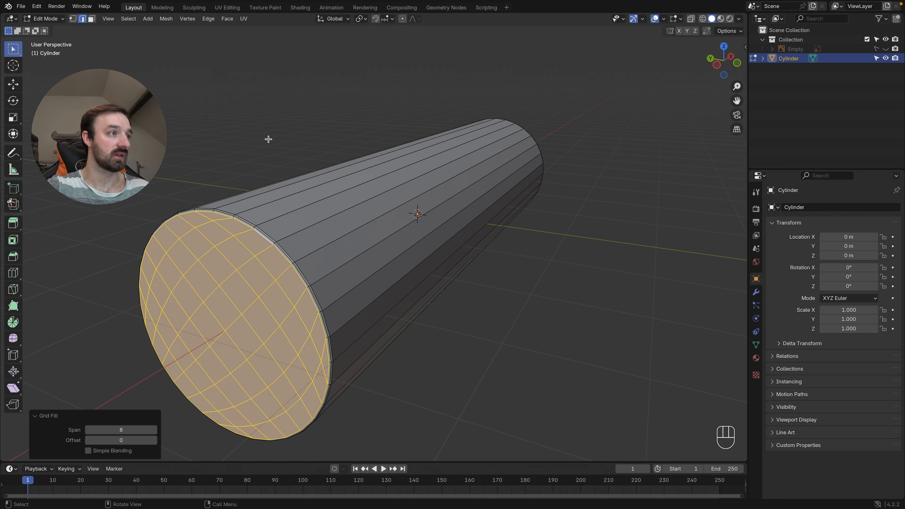
- Set the Grid Fill offset of the -X cap to -4, keeping a span of 8, to align the grid with the axes
{"action": "left_click", "coordinate": [88, 441]}
{"action": "left_click", "coordinate": [88, 441]}
{"action": "left_click", "coordinate": [88, 441]}
{"action": "middle_click_drag", "start_coordinate": [141, 366], "coordinate": [142, 365]}
{"action": "left_click", "coordinate": [88, 441]}
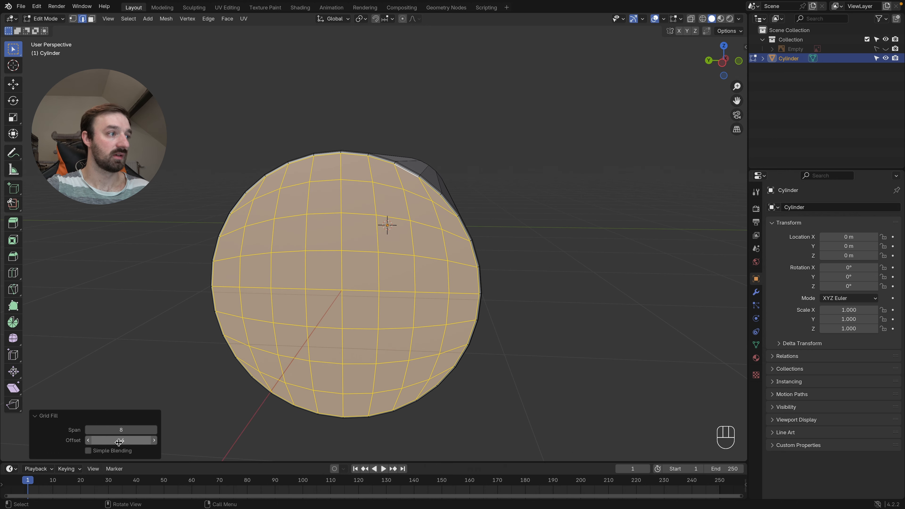
{"action": "scroll", "coordinate": [350, 222], "scroll_direction": "down", "scroll_amount": 3, "text": "super"}
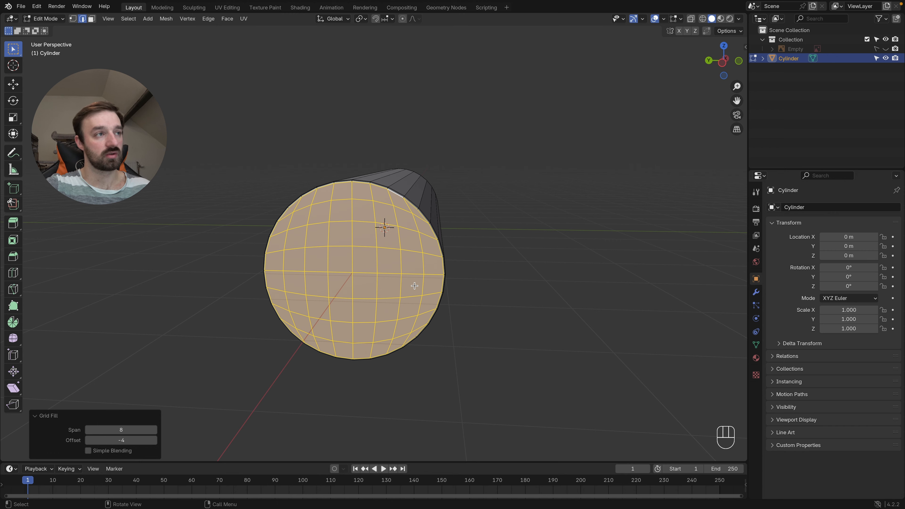
- Return to Object Mode and apply a level 1 subdivision surface to the cylinder
{"action": "key", "text": "Tab"}
{"action": "scroll", "coordinate": [420, 267], "scroll_direction": "right", "scroll_amount": 5}
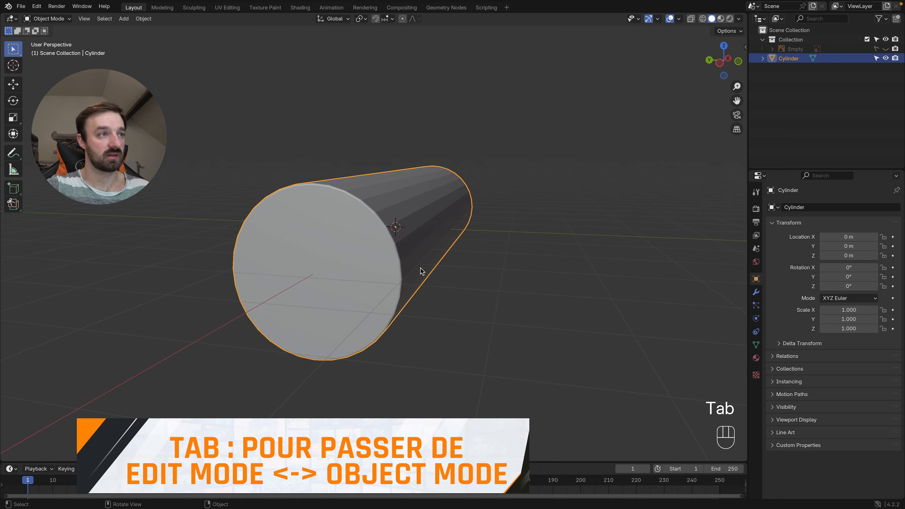
{"action": "scroll", "coordinate": [420, 267], "scroll_direction": "right", "scroll_amount": 5}
{"action": "key", "text": "super+1"}
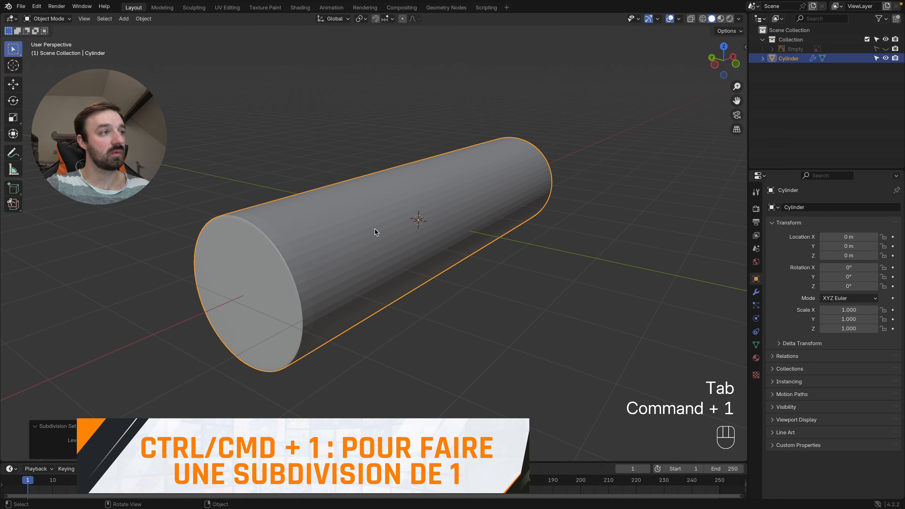
{"action": "scroll", "coordinate": [375, 229], "scroll_direction": "right", "scroll_amount": 3}
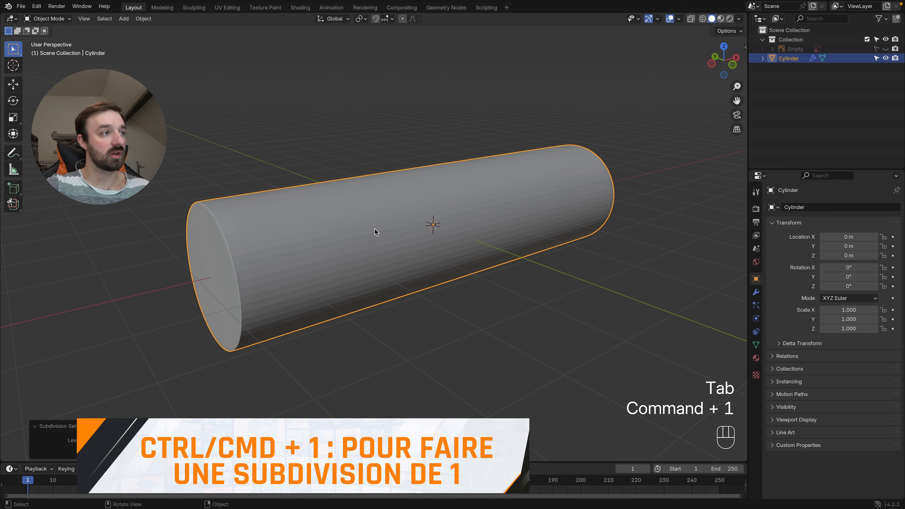
- Shade the cylinder smooth with sharp edges kept
{"action": "right_click", "coordinate": [307, 211]}
{"action": "left_click", "coordinate": [300, 212]}
{"action": "scroll", "coordinate": [290, 217], "scroll_direction": "right", "scroll_amount": 2}
{"action": "scroll", "coordinate": [291, 217], "scroll_direction": "left", "scroll_amount": 2}
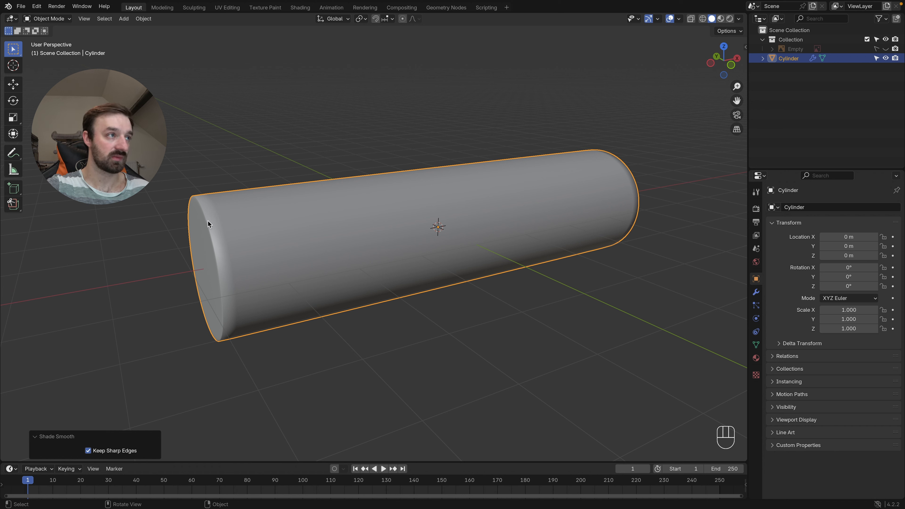
- Add an Edge Split modifier to the cylinder and place it above the Subdivision modifier
{"action": "left_click", "coordinate": [755, 292]}
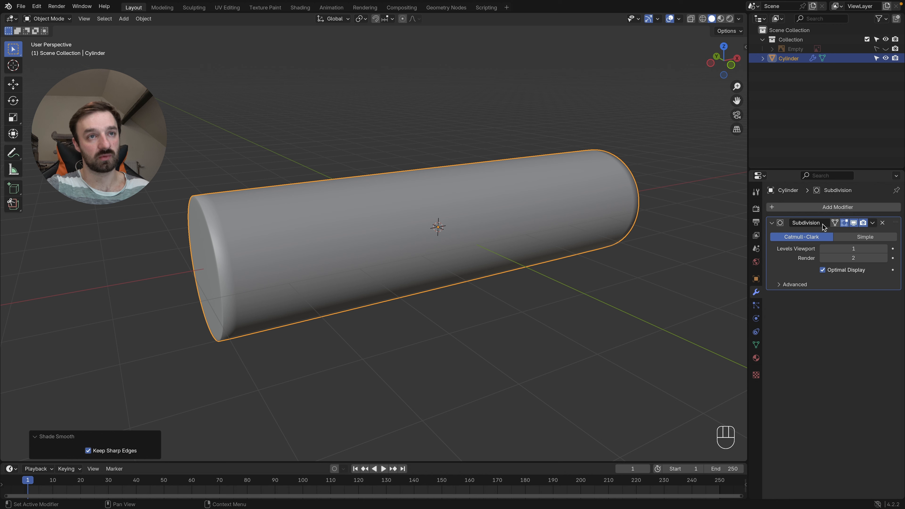
{"action": "left_click", "coordinate": [815, 207]}
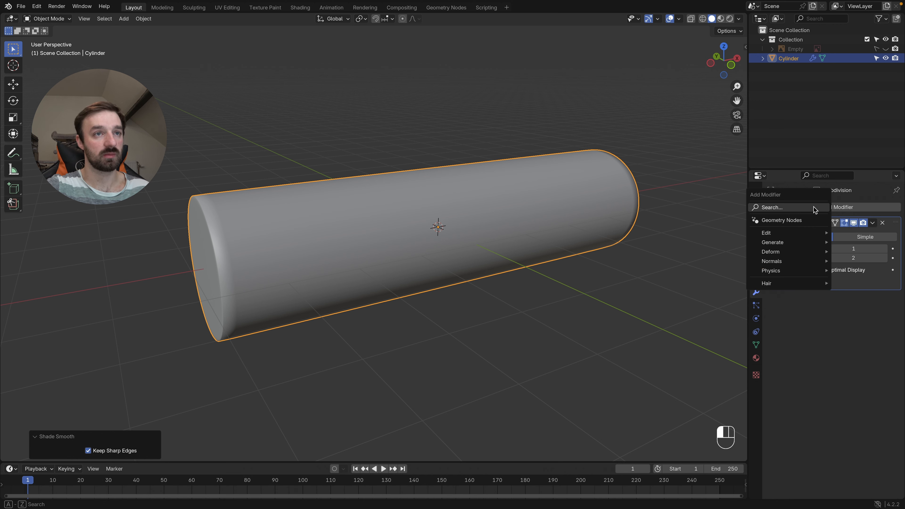
{"action": "left_click", "coordinate": [787, 207]}
{"action": "type", "text": "edg"}
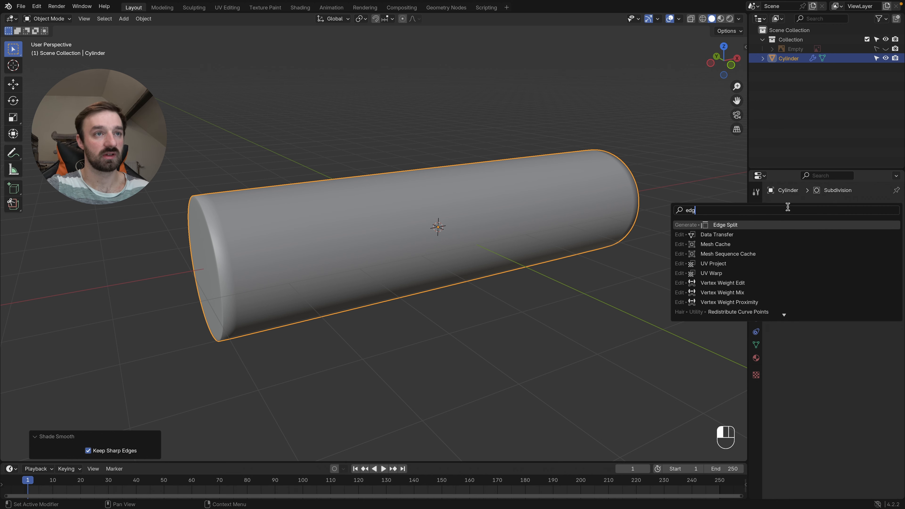
{"action": "left_click", "coordinate": [756, 224]}
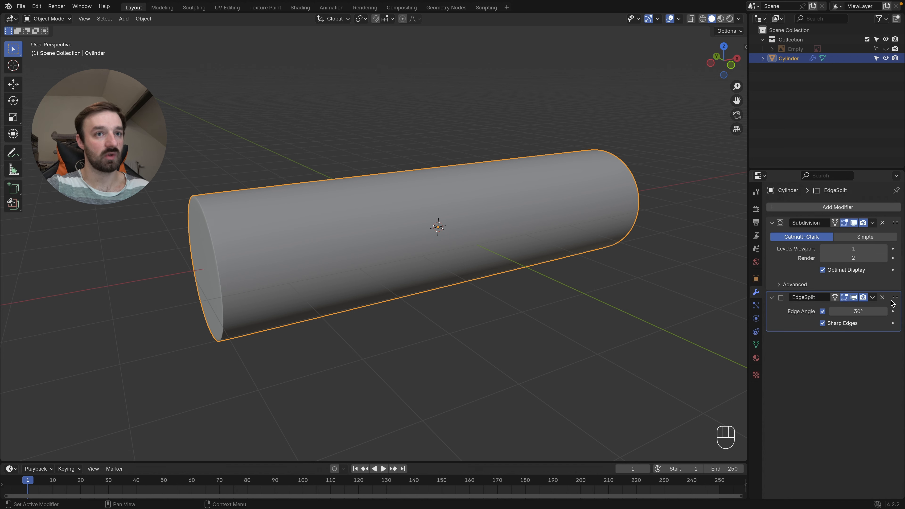
{"action": "left_click_drag", "start_coordinate": [892, 230], "coordinate": [891, 215]}
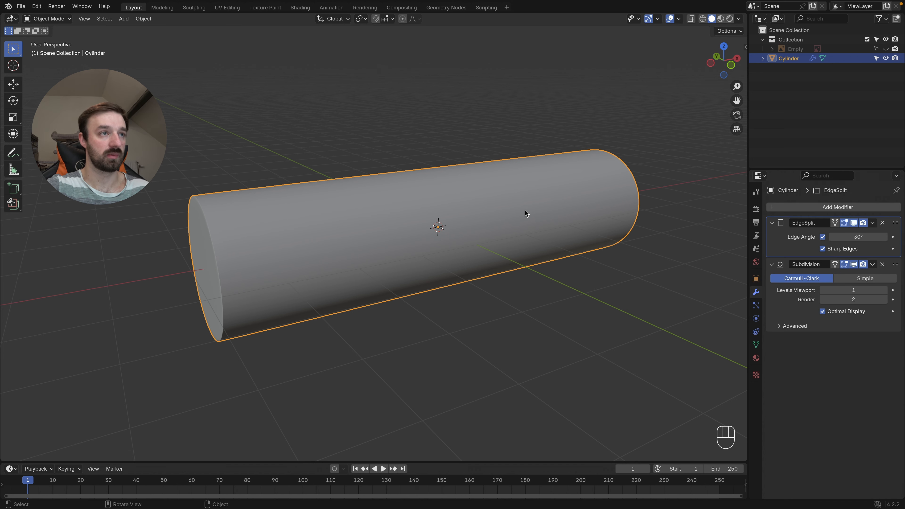
- Switch to the front orthographic view and unhide the rolling pin reference image
{"action": "scroll", "coordinate": [524, 209], "scroll_direction": "down", "scroll_amount": 1, "text": "super"}
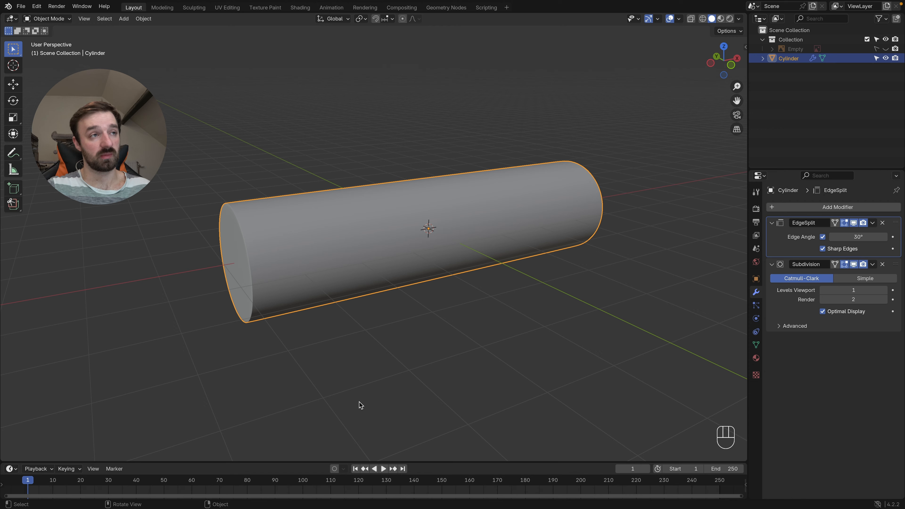
{"action": "key", "text": "KP_1"}
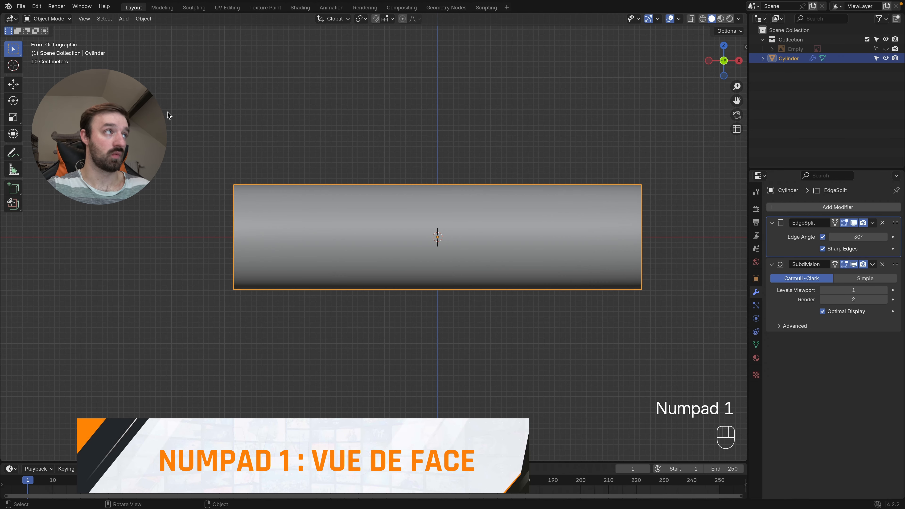
{"action": "left_click", "coordinate": [84, 18]}
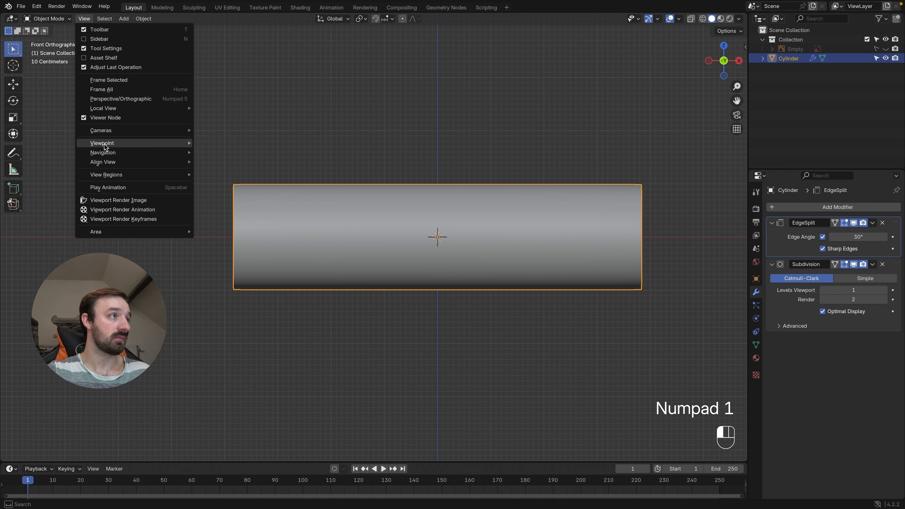
{"action": "mouse_move", "coordinate": [105, 144]}
{"action": "left_click", "coordinate": [252, 177]}
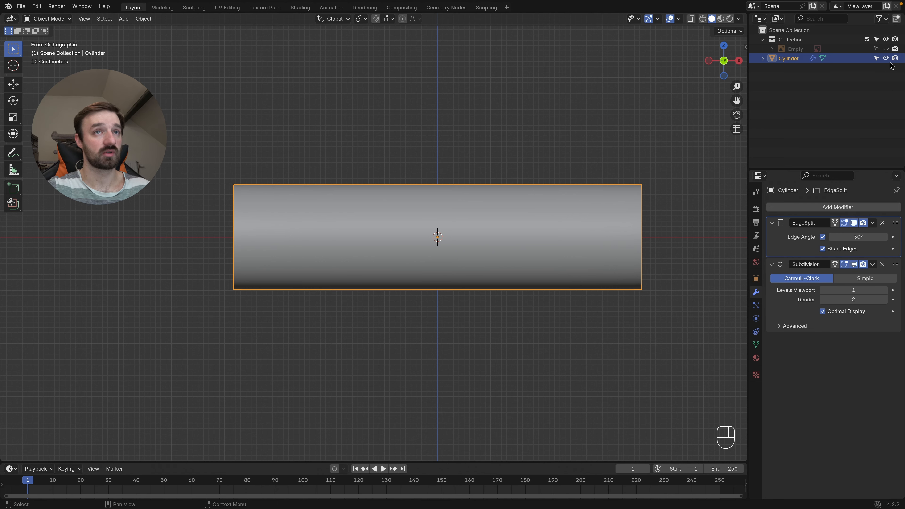
{"action": "left_click", "coordinate": [885, 49]}
- Add a UV sphere and move it about 6 m along the X axis onto the end of the reference handle
{"action": "middle_click_drag", "start_coordinate": [536, 150], "coordinate": [526, 155], "text": "shift"}
{"action": "key", "text": "shift+a"}
{"action": "mouse_move", "coordinate": [498, 153]}
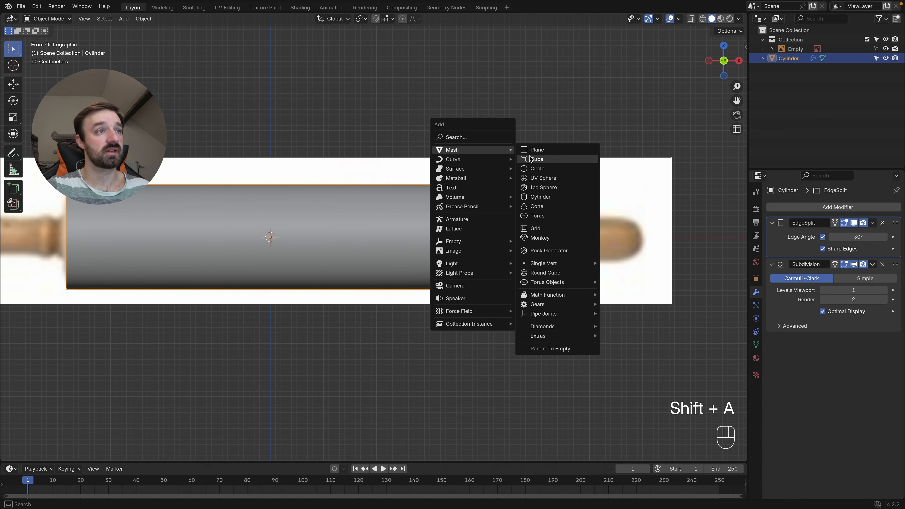
{"action": "left_click", "coordinate": [551, 181]}
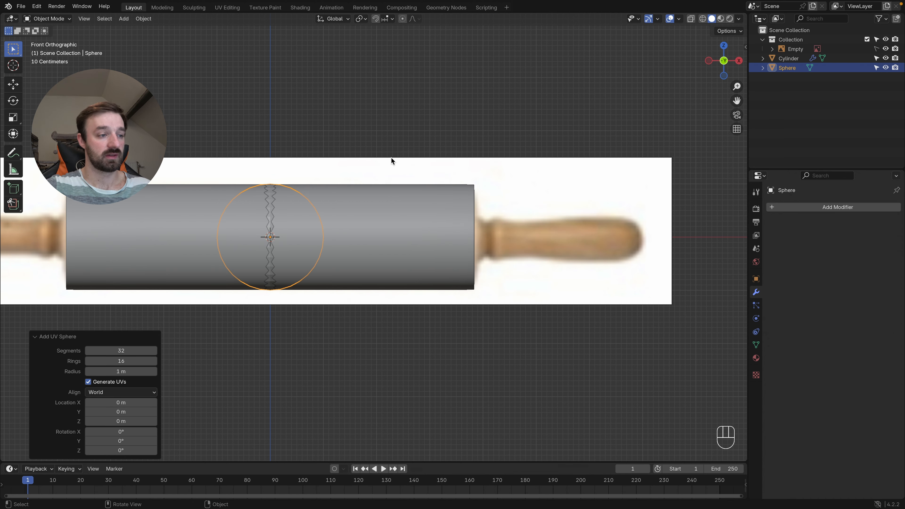
{"action": "key", "text": "g"}
{"action": "key", "text": "x"}
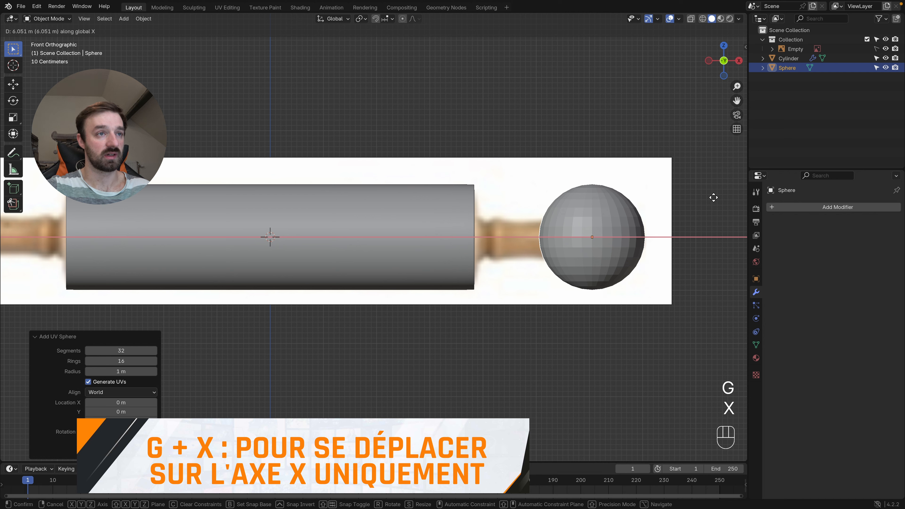
{"action": "left_click", "coordinate": [711, 198]}
- In Edit Mode with wireframe shading, delete all the sphere's vertices below its equator
{"action": "key", "text": "Tab"}
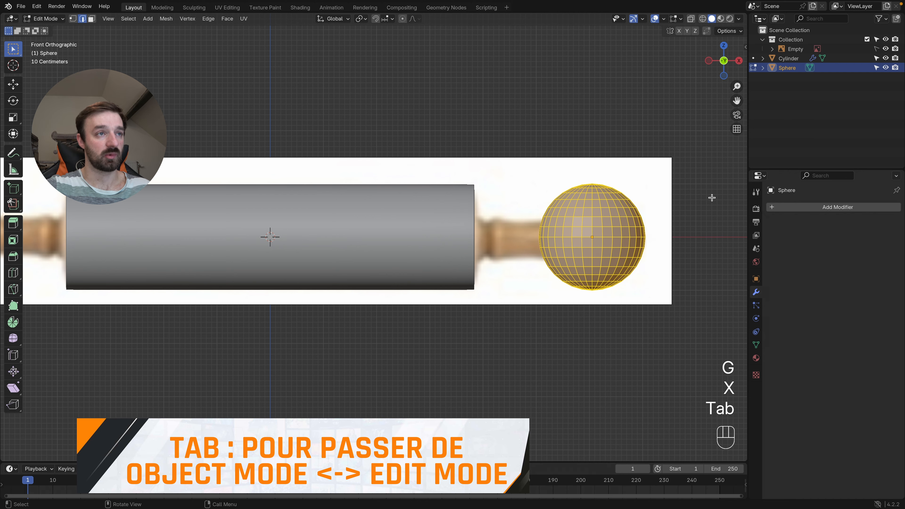
{"action": "key", "text": "1"}
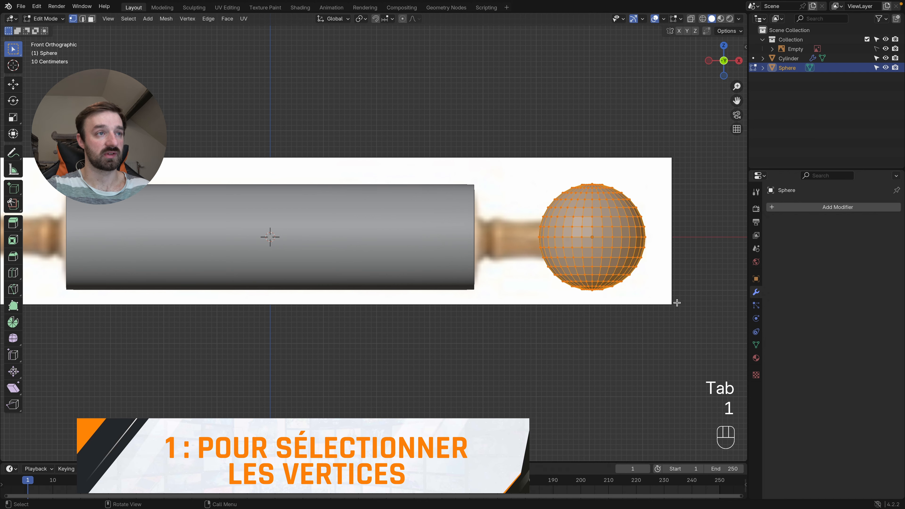
{"action": "key", "text": "z"}
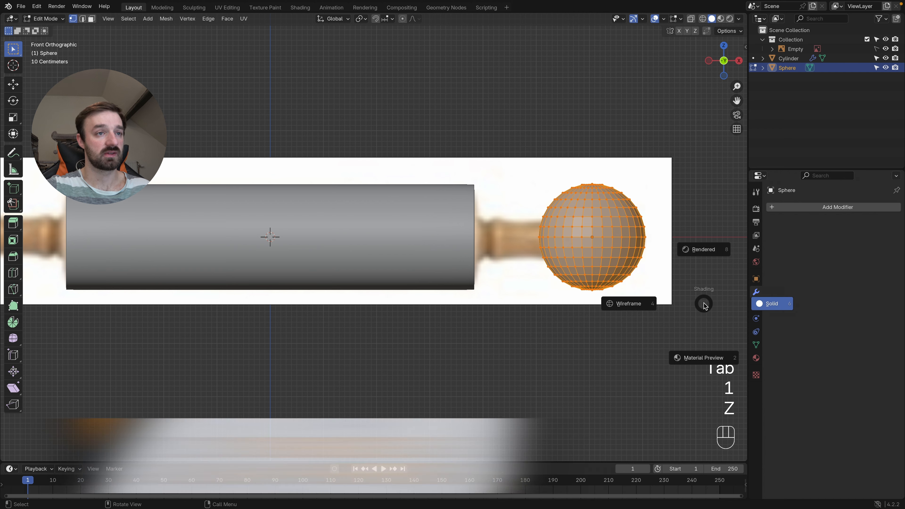
{"action": "left_click", "coordinate": [629, 307]}
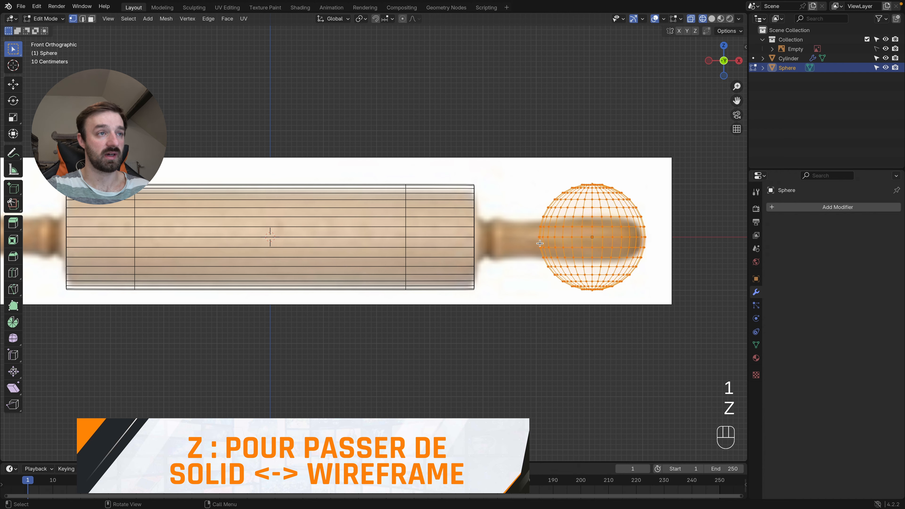
{"action": "left_click_drag", "start_coordinate": [530, 242], "coordinate": [667, 293]}
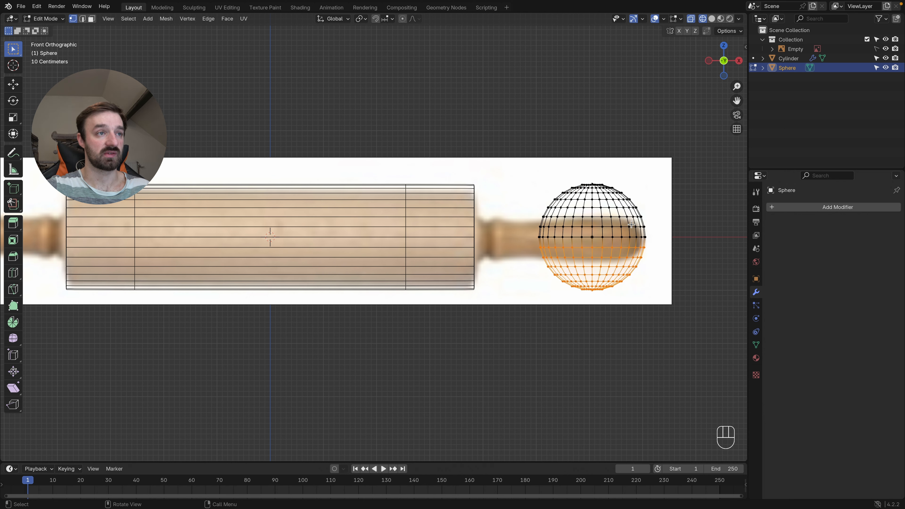
{"action": "key", "text": "x"}
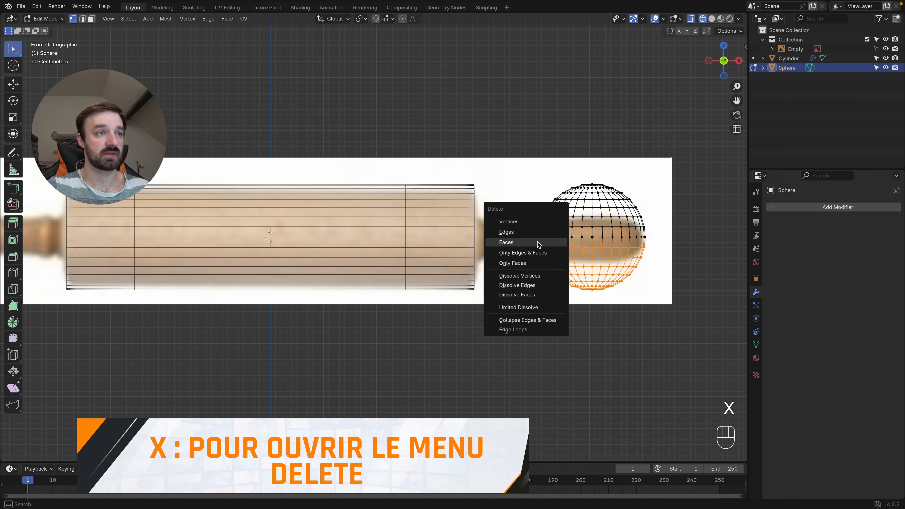
{"action": "left_click", "coordinate": [520, 222]}
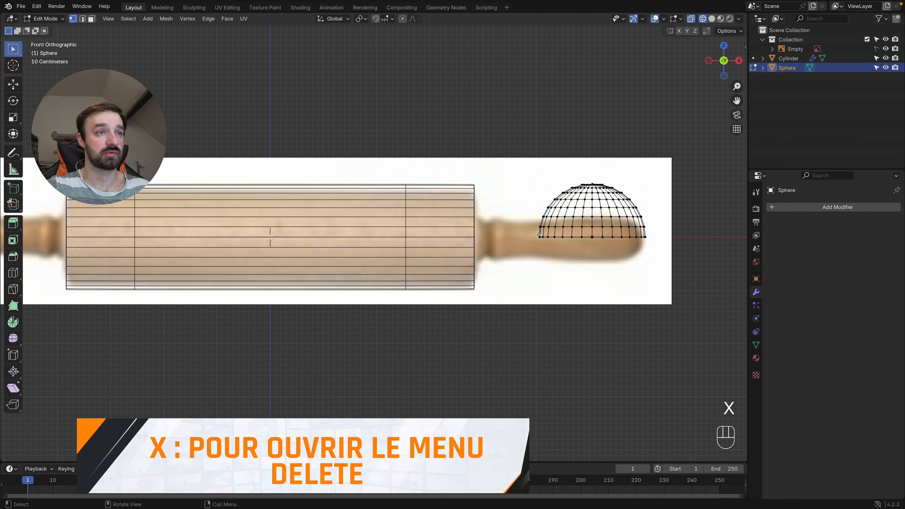
- In Object Mode, rotate the half sphere 90° about the Y axis and scale it to about 0.40 to match the handle's thickness
{"action": "key", "text": "Tab"}
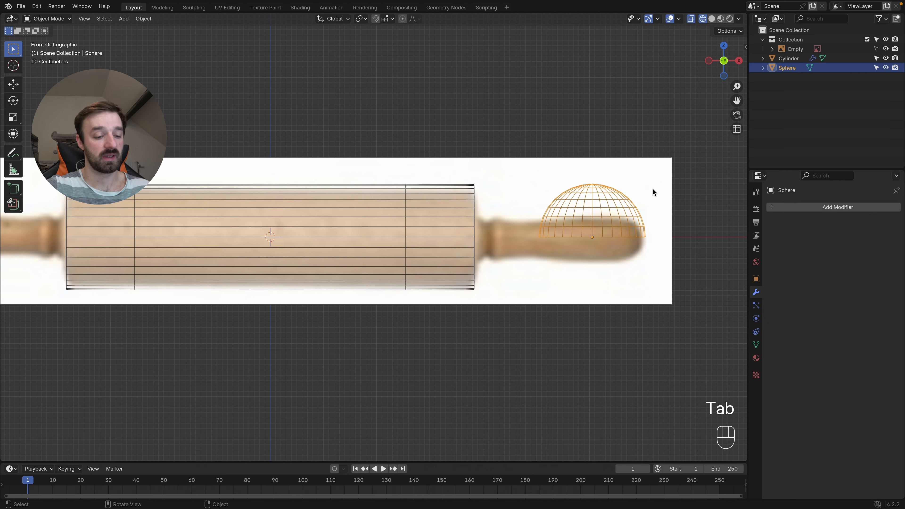
{"action": "key", "text": "r"}
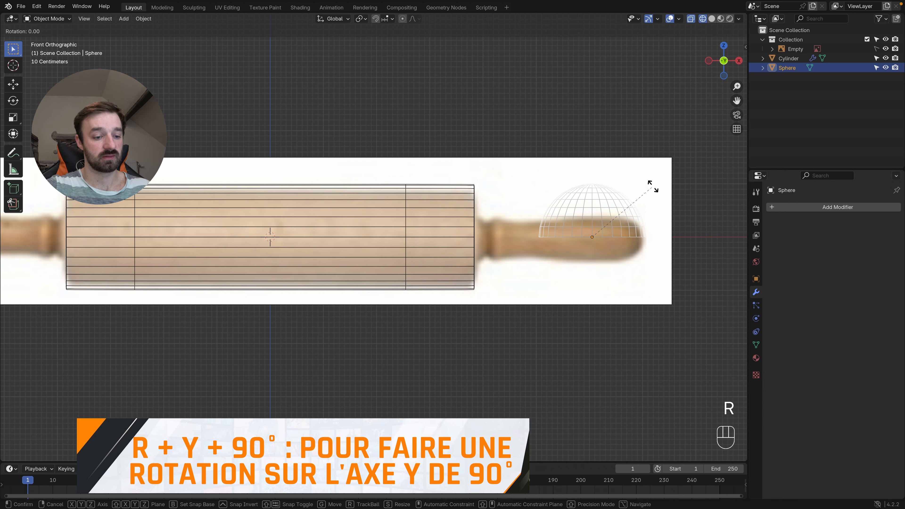
{"action": "key", "text": "y"}
{"action": "key", "text": "KP_9"}
{"action": "key", "text": "KP_0"}
{"action": "key", "text": "KP_Enter"}
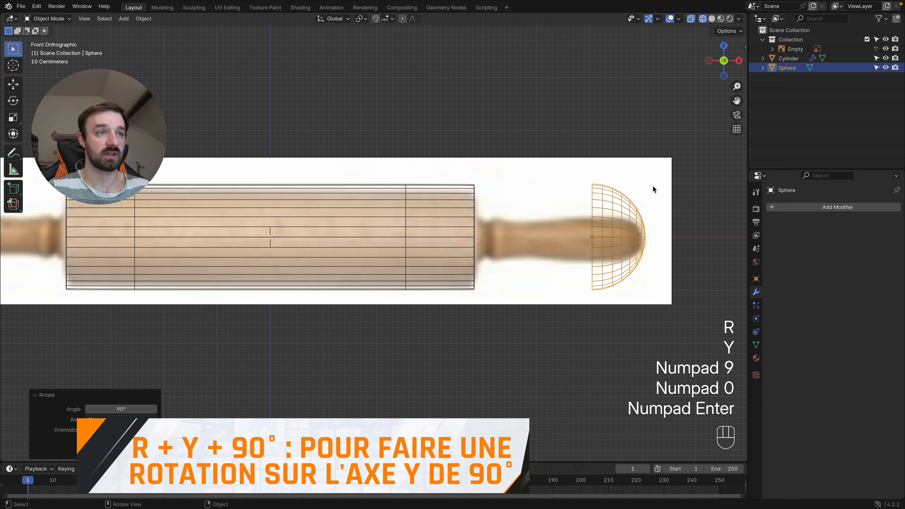
{"action": "key", "text": "s"}
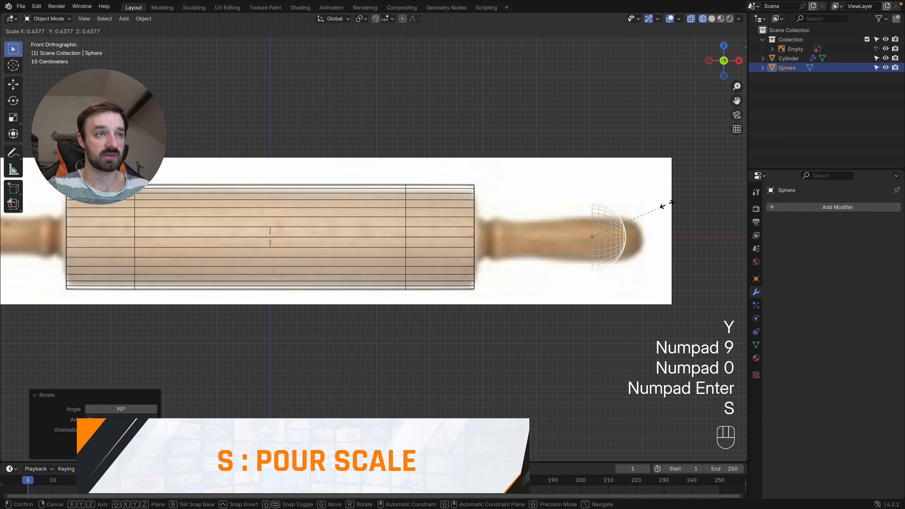
{"action": "left_click", "coordinate": [639, 213]}
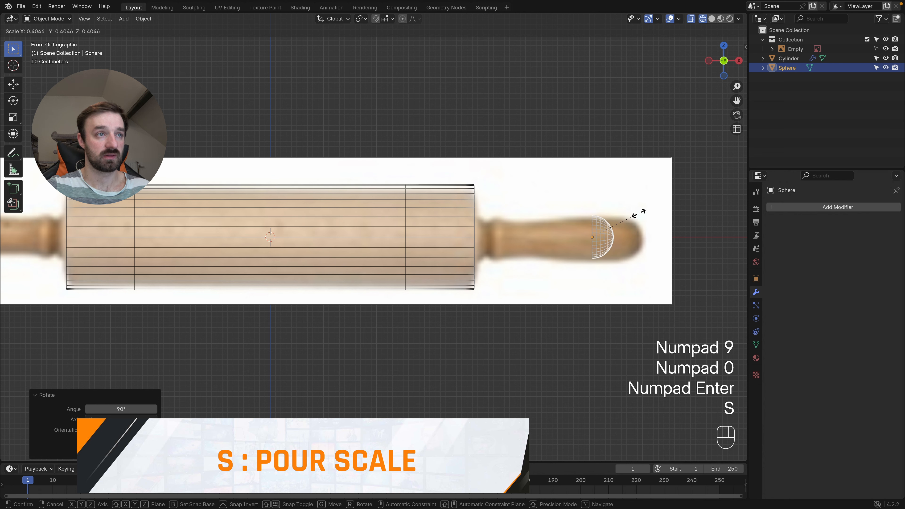
- Move the half sphere about 0.53 m along the X axis to the rounded tip of the reference handle
{"action": "key", "text": "g"}
{"action": "key", "text": "x"}
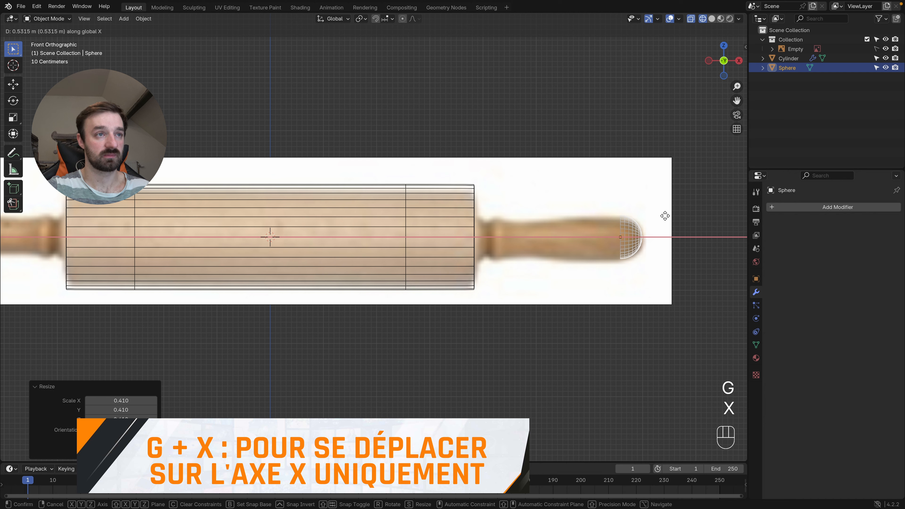
{"action": "left_click", "coordinate": [665, 215]}
- In Edit Mode, extrude the half sphere's open edge loop about -1.94 m along X and scale the new loop to about 0.739
{"action": "key", "text": "Tab"}
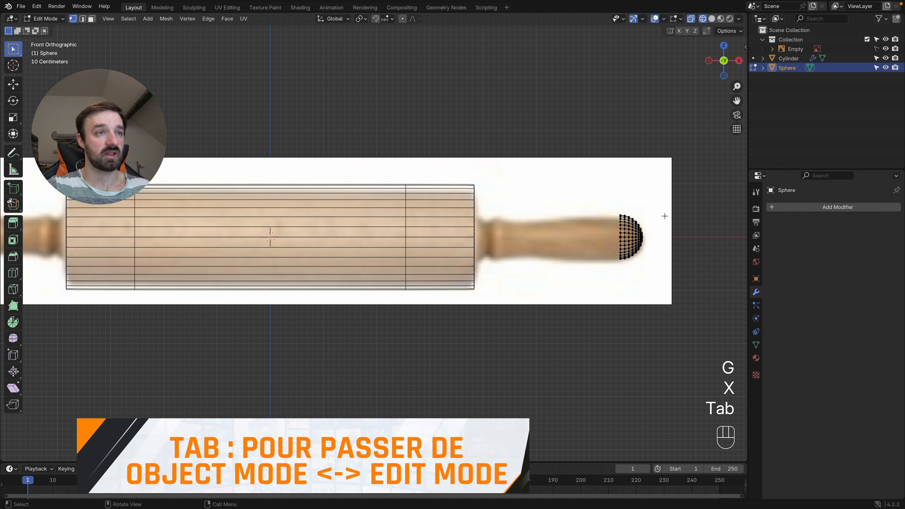
{"action": "left_click_drag", "start_coordinate": [601, 204], "coordinate": [621, 291]}
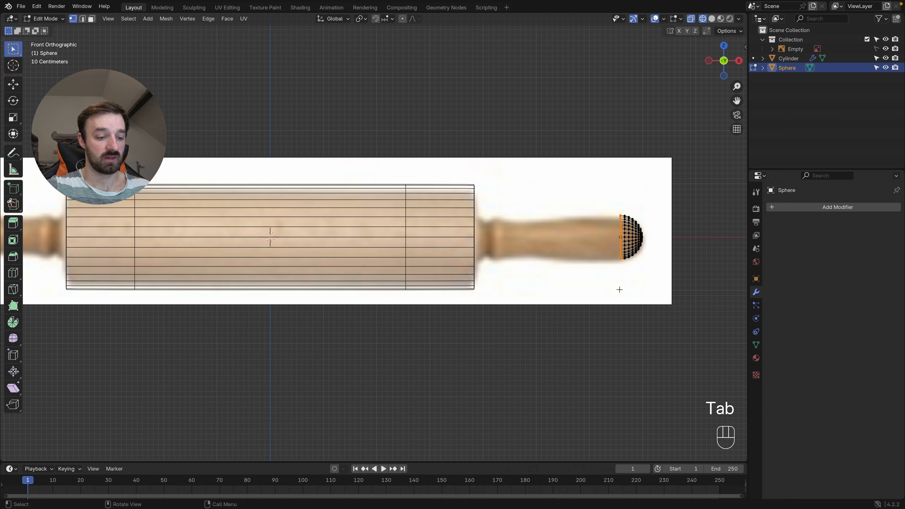
{"action": "key", "text": "e"}
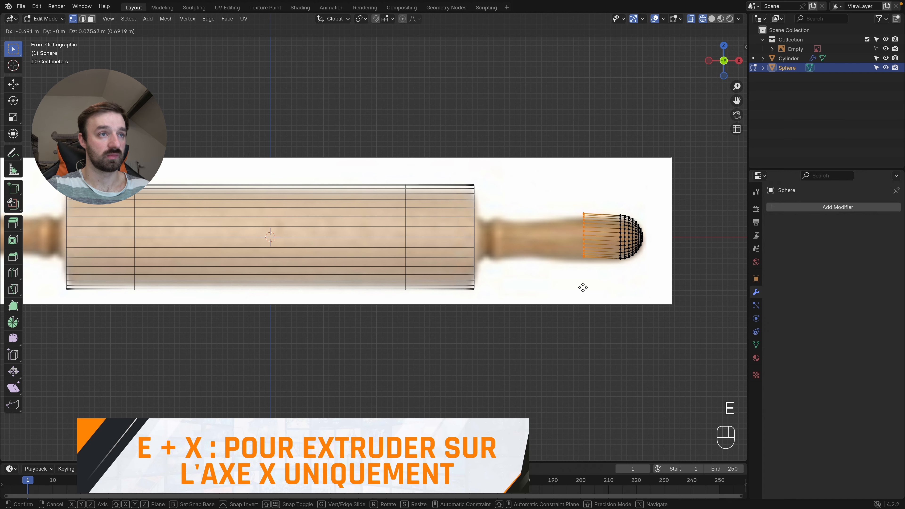
{"action": "key", "text": "x"}
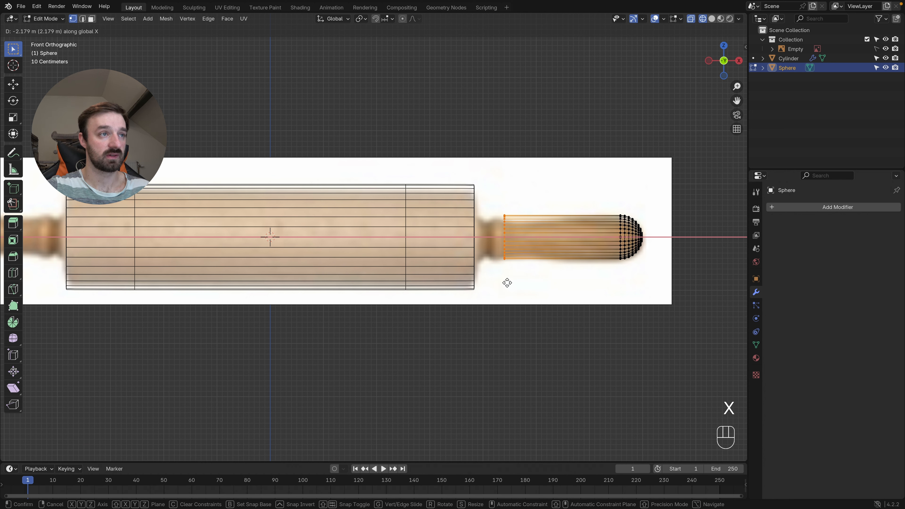
{"action": "left_click", "coordinate": [519, 283]}
{"action": "key", "text": "s"}
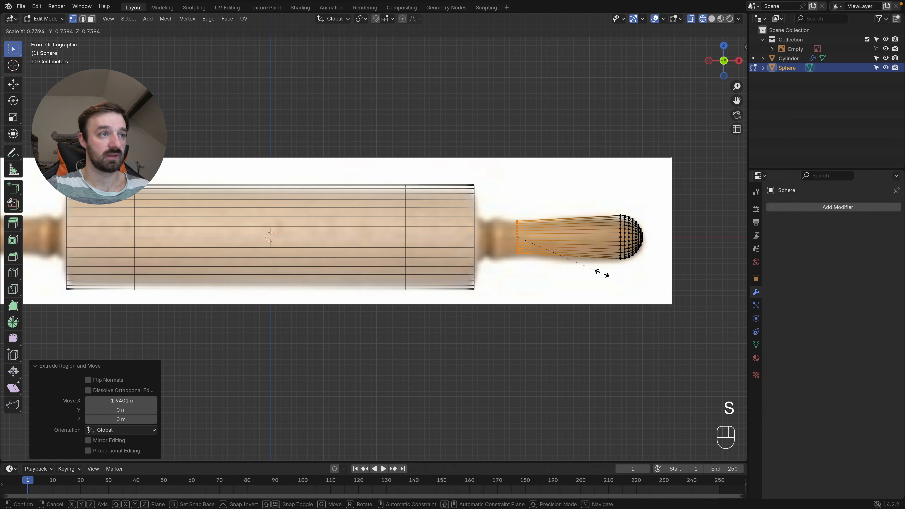
{"action": "left_click", "coordinate": [601, 273]}
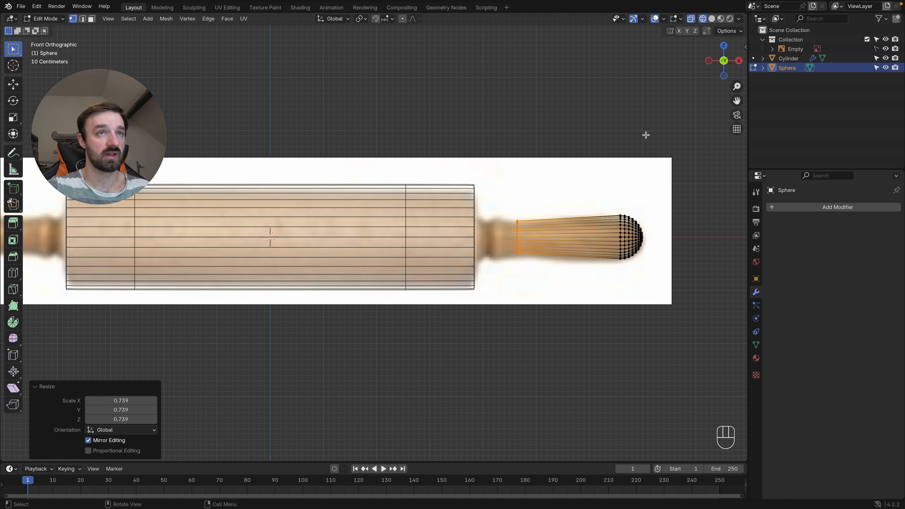
- In Object Mode, raise the reference image about 0.044 m along Z and make it unselectable again
{"action": "key", "text": "Tab"}
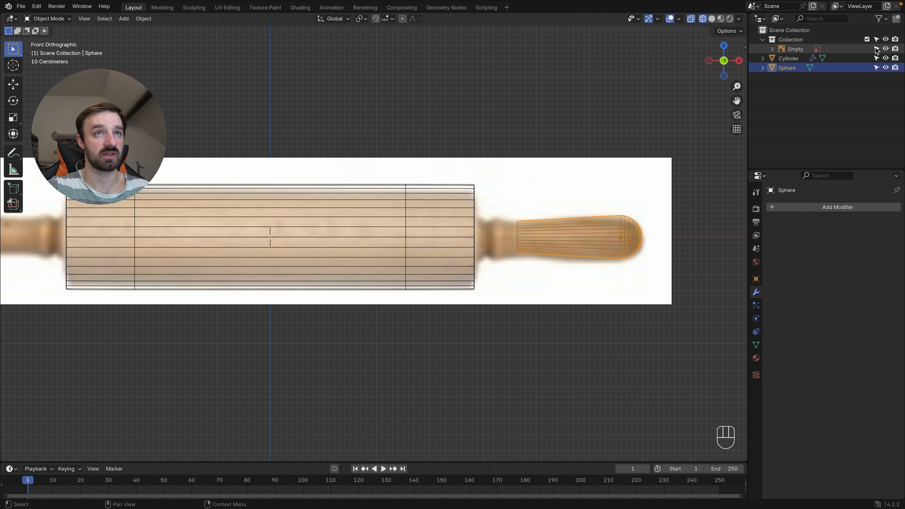
{"action": "left_click", "coordinate": [577, 171]}
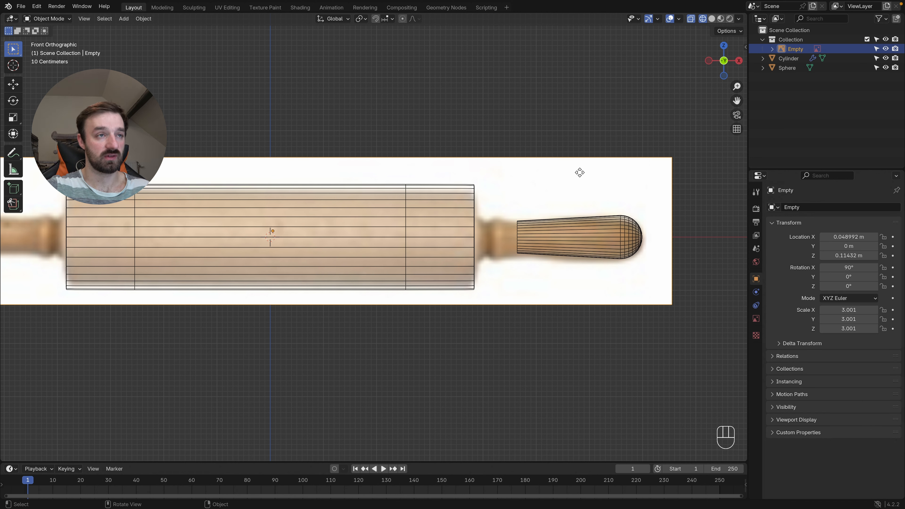
{"action": "key", "text": "g"}
{"action": "key", "text": "z"}
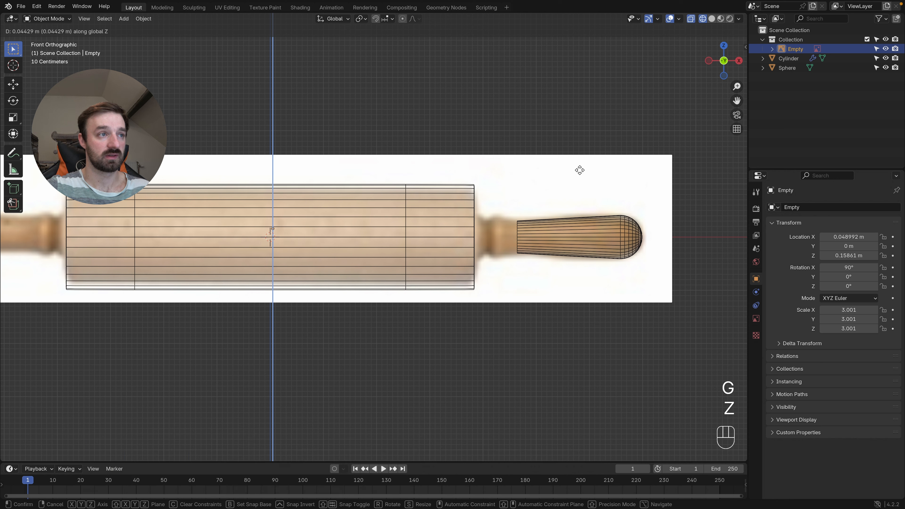
{"action": "left_click", "coordinate": [579, 171]}
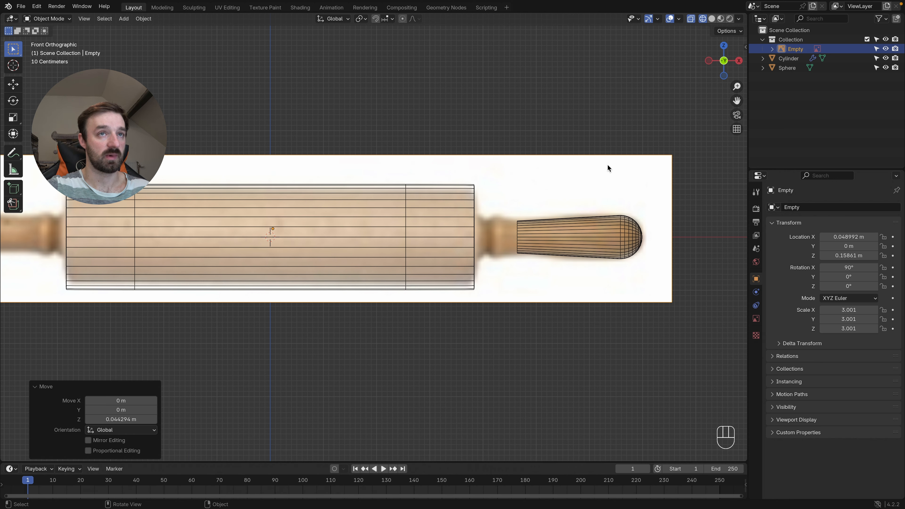
{"action": "left_click", "coordinate": [876, 49]}
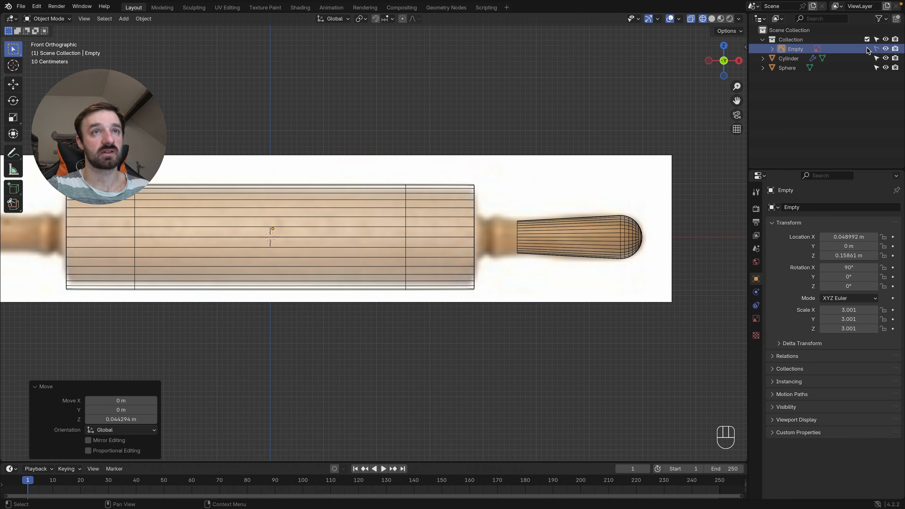
- In Edit Mode on the handle, extrude the open loop about -0.81 m along X to the cylinder's end and scale it to about 1.466
{"action": "left_click", "coordinate": [625, 219]}
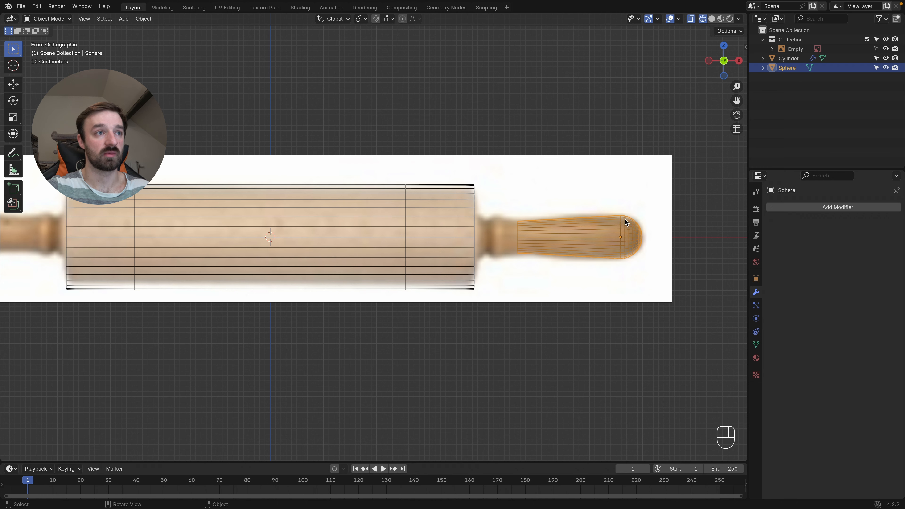
{"action": "key", "text": "Tab"}
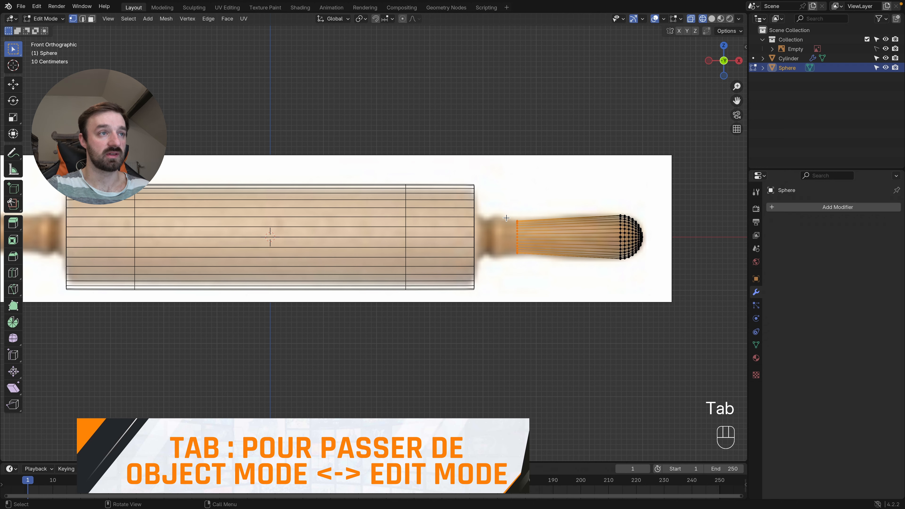
{"action": "key", "text": "e"}
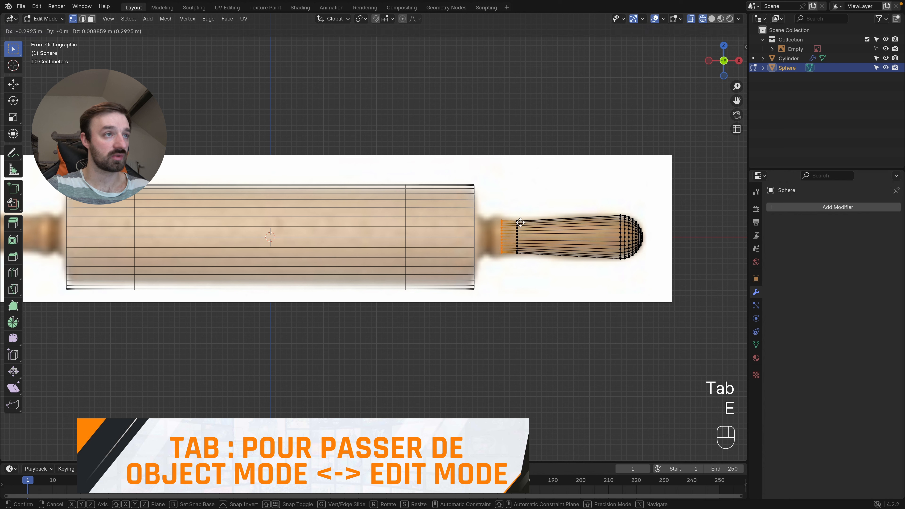
{"action": "key", "text": "x"}
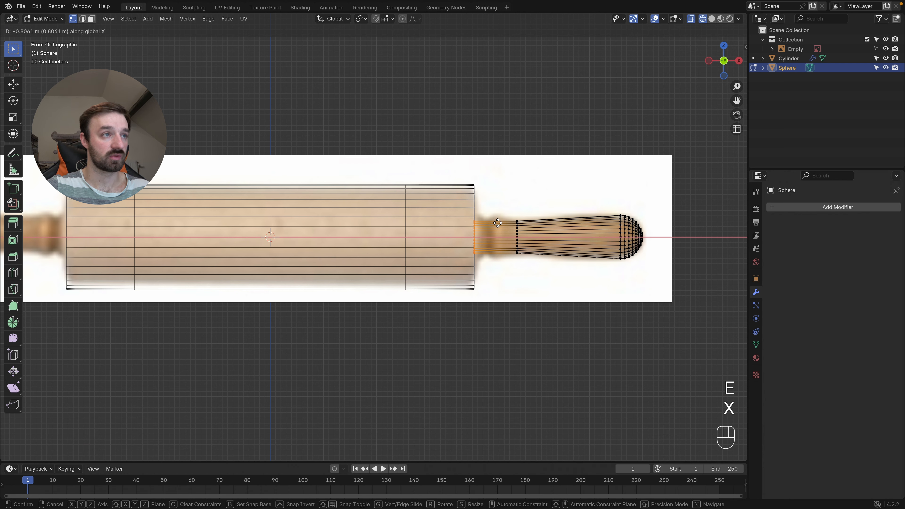
{"action": "left_click", "coordinate": [496, 223]}
{"action": "key", "text": "g"}
{"action": "key", "text": "x"}
{"action": "left_click", "coordinate": [487, 238]}
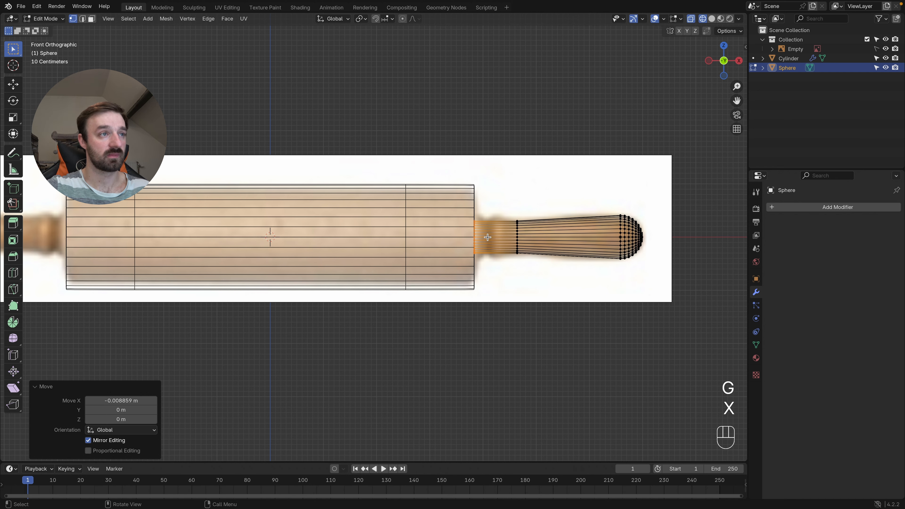
{"action": "key", "text": "s"}
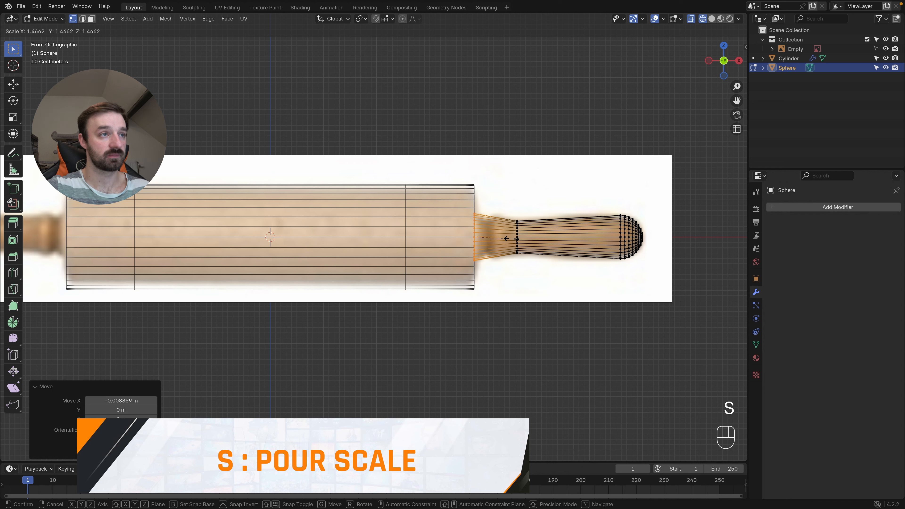
{"action": "left_click", "coordinate": [506, 238]}
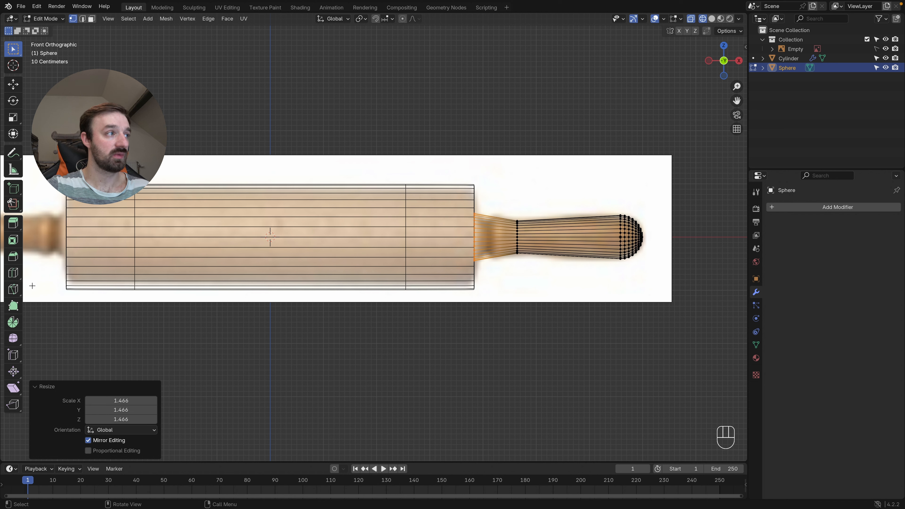
- Add a loop cut near the handle's flared base with a slide factor of about -0.333 and scale it to about 0.793
{"action": "left_click", "coordinate": [17, 276]}
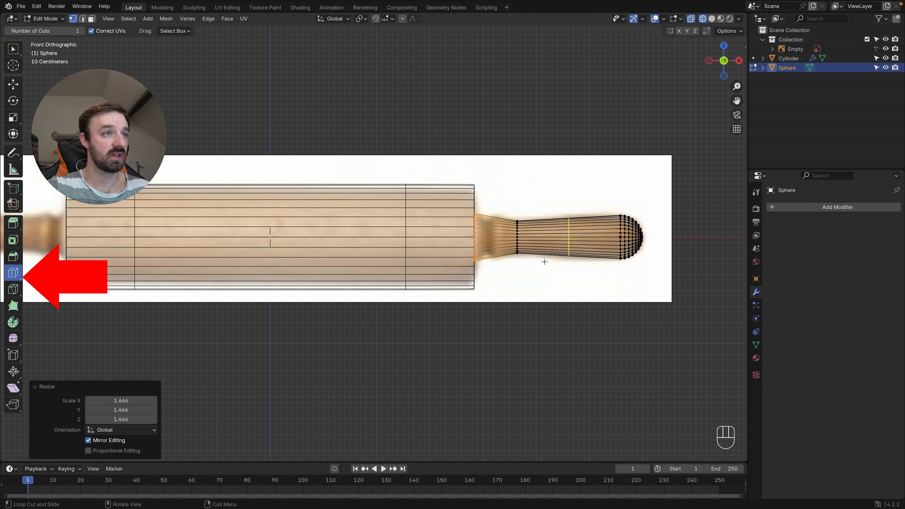
{"action": "left_click_drag", "start_coordinate": [498, 248], "coordinate": [490, 245]}
{"action": "key", "text": "s"}
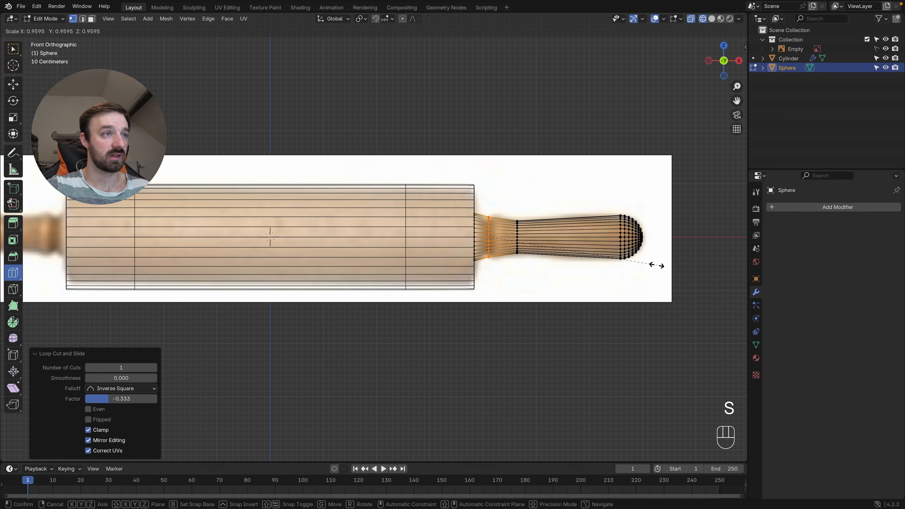
{"action": "left_click", "coordinate": [628, 259]}
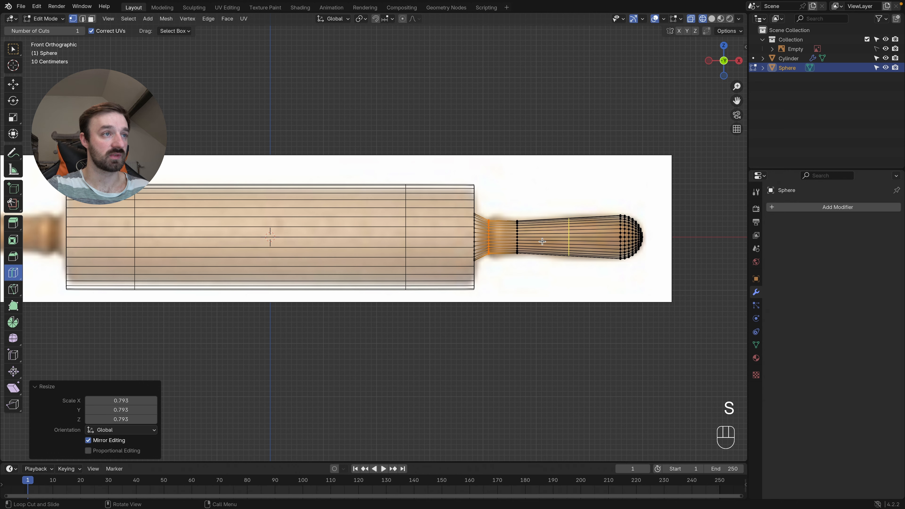
- Form the handle's ring with a loop cut beside the neck scaled to about 1.335, and bevel it about 0.23 m with 2 segments
{"action": "left_click_drag", "start_coordinate": [501, 236], "coordinate": [496, 236]}
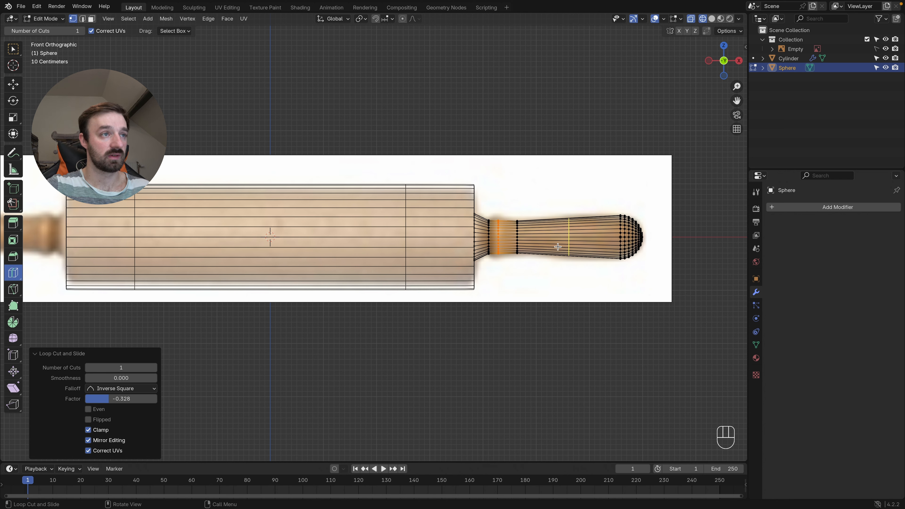
{"action": "key", "text": "s"}
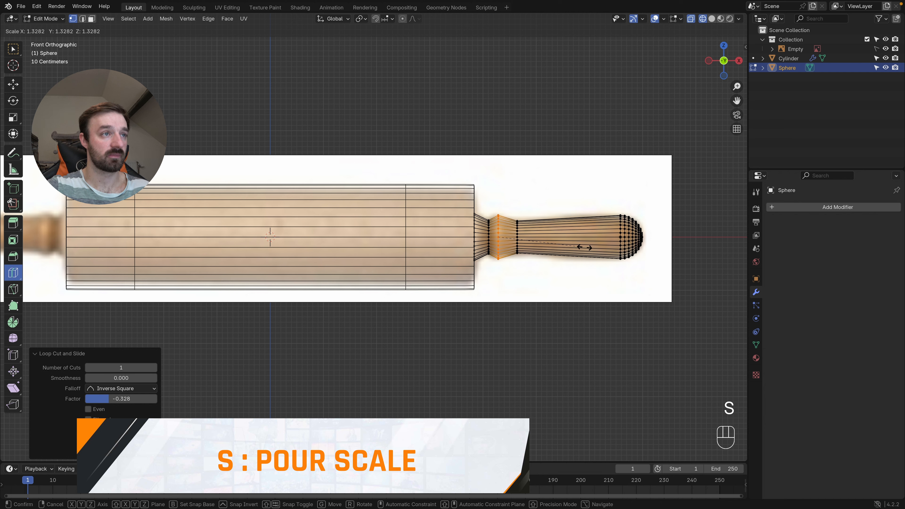
{"action": "left_click", "coordinate": [583, 247]}
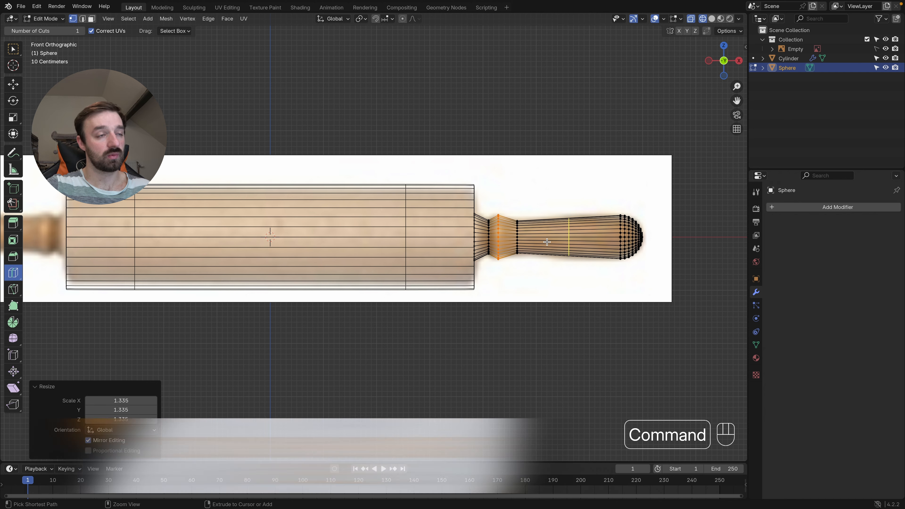
{"action": "key", "text": "super+b"}
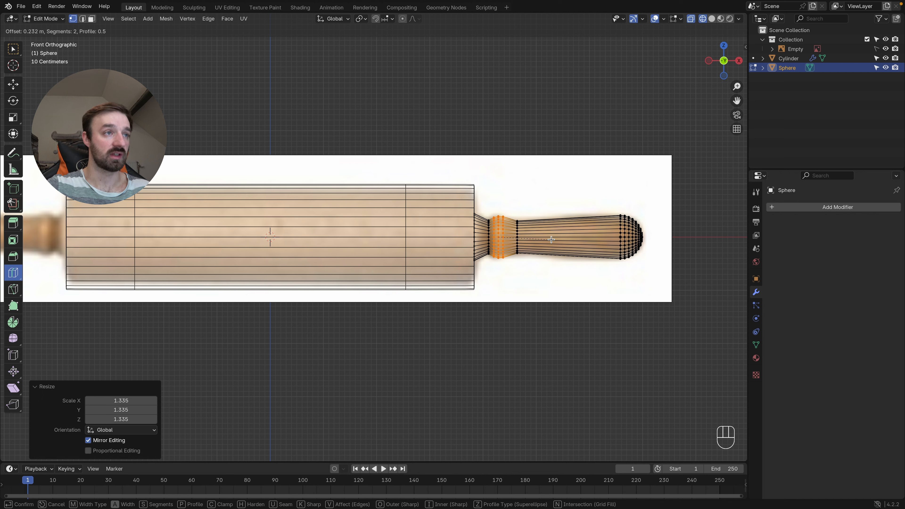
{"action": "left_click", "coordinate": [551, 239]}
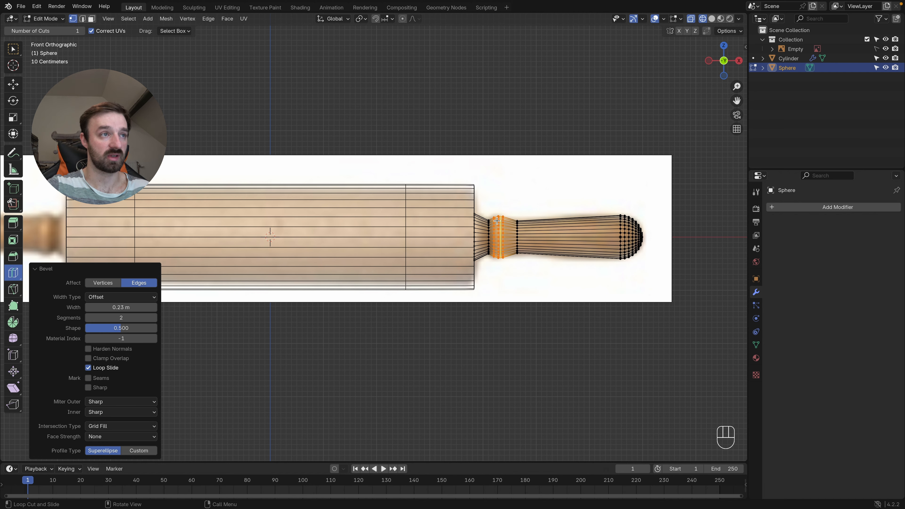
- Bevel the loop between ring and grip about 0.147 m with 2 segments and scale its middle loop to about 0.929
{"action": "key", "text": "w"}
{"action": "left_click_drag", "start_coordinate": [534, 208], "coordinate": [512, 271]}
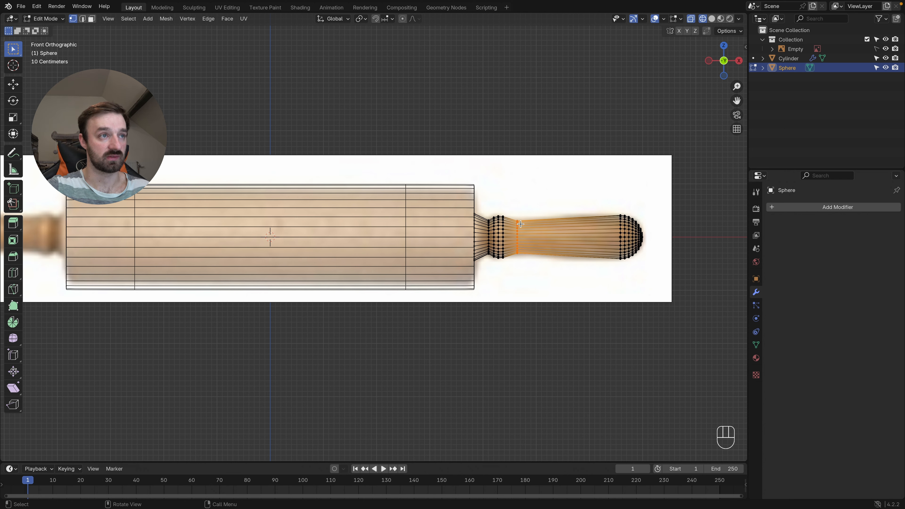
{"action": "key", "text": "super+b"}
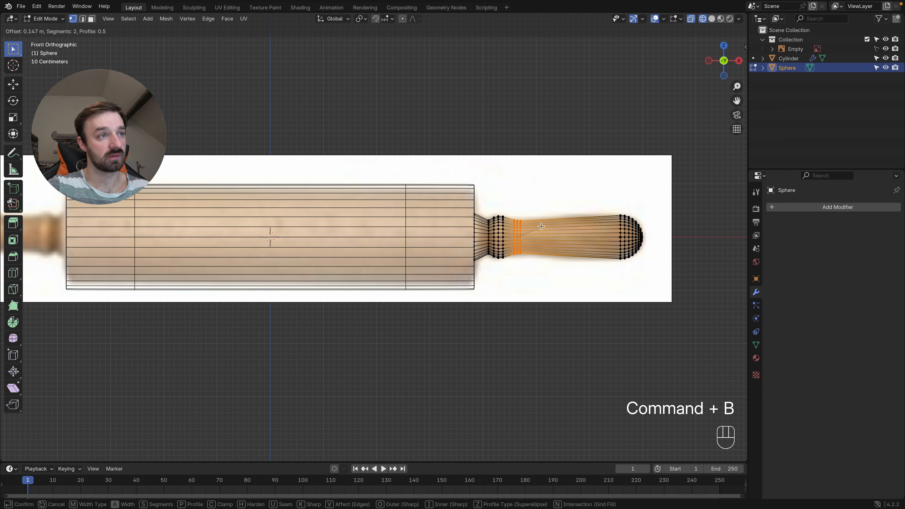
{"action": "left_click", "coordinate": [541, 226]}
{"action": "left_click_drag", "start_coordinate": [515, 215], "coordinate": [517, 265]}
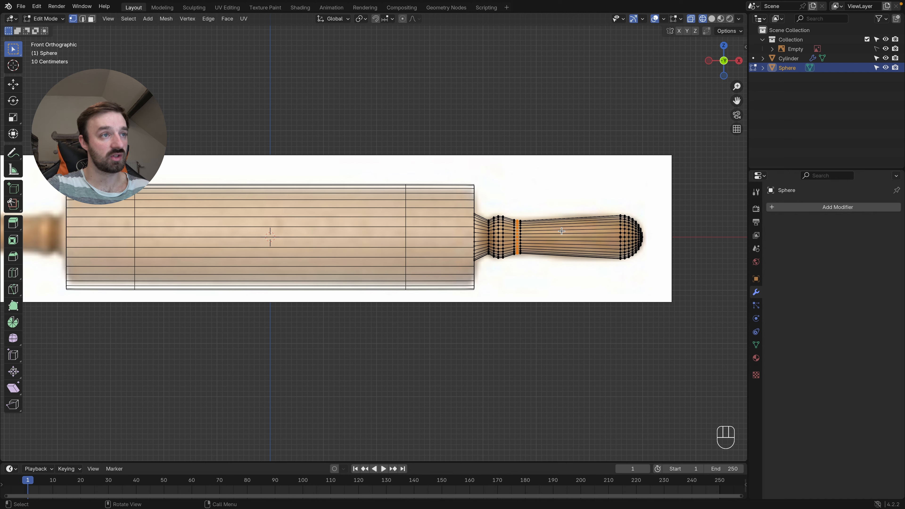
{"action": "key", "text": "s"}
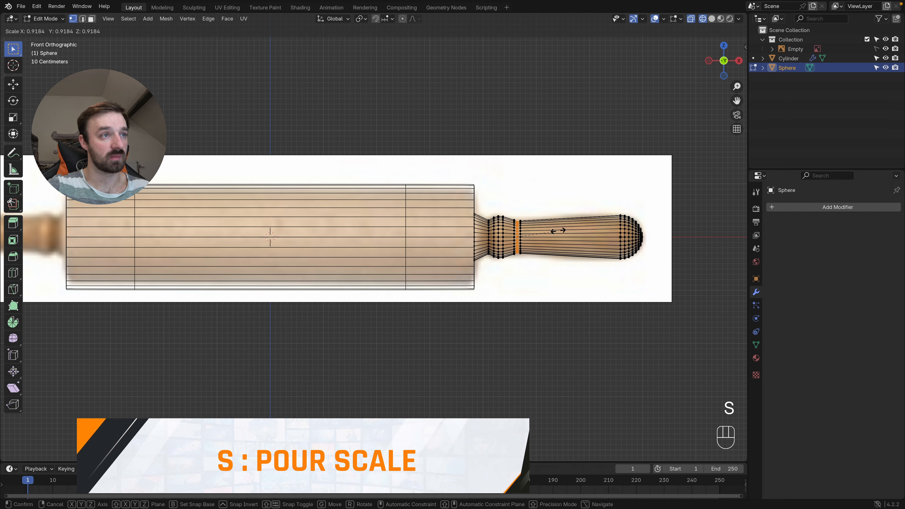
{"action": "left_click", "coordinate": [530, 225]}
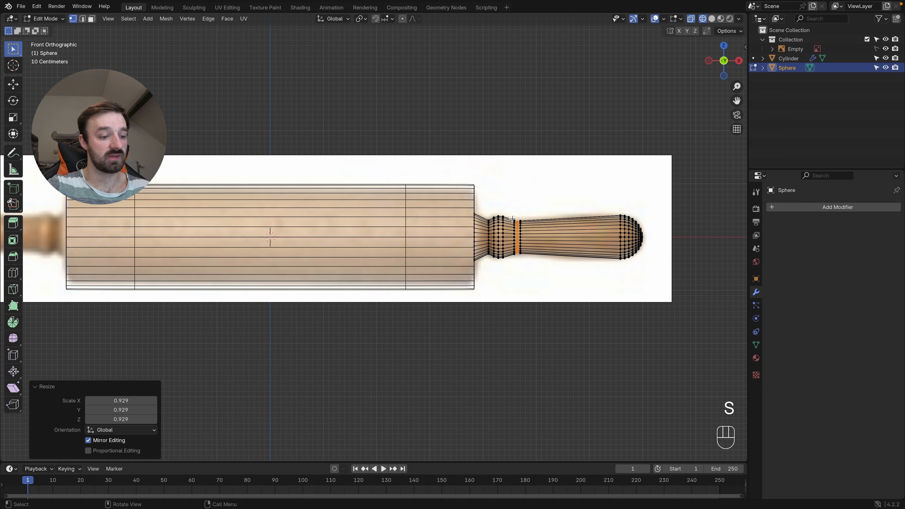
- Return to Object Mode and display the rolling pin in solid shading from a perspective angle
{"action": "key", "text": "Tab"}
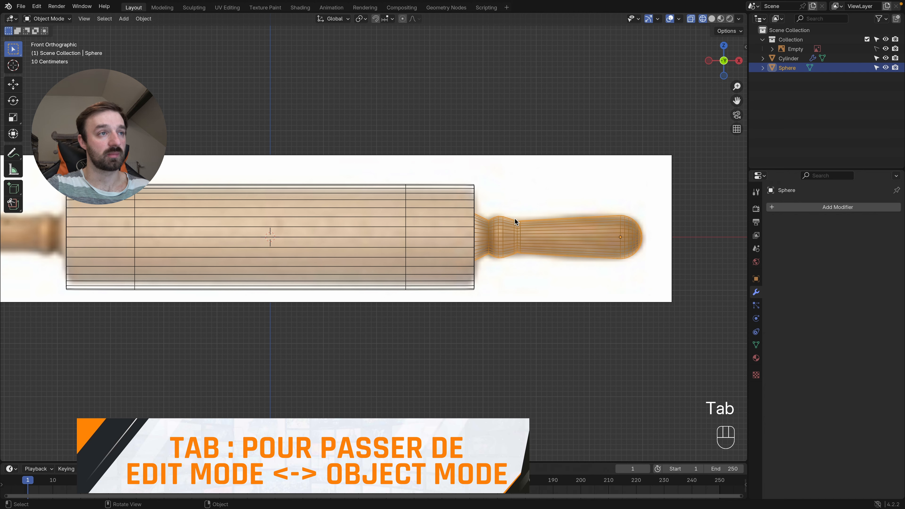
{"action": "key", "text": "z"}
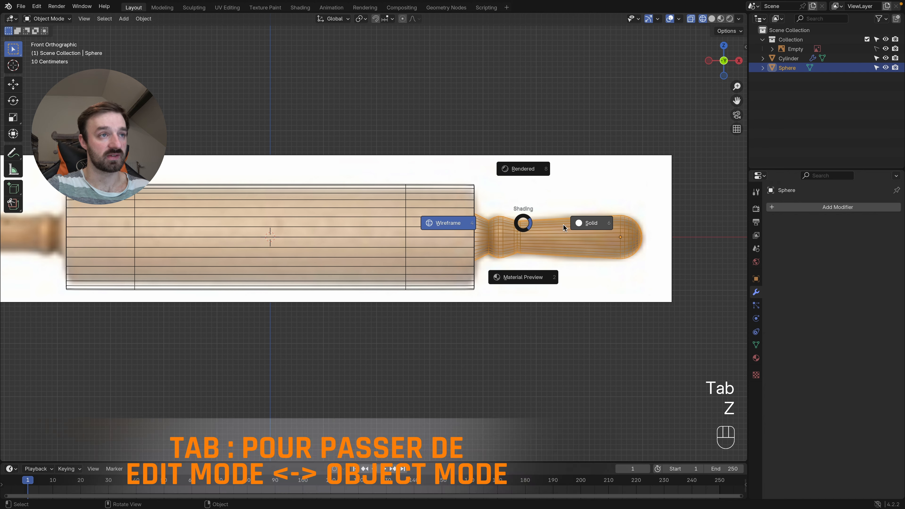
{"action": "left_click", "coordinate": [599, 227]}
{"action": "middle_click_drag", "start_coordinate": [598, 227], "coordinate": [534, 239]}
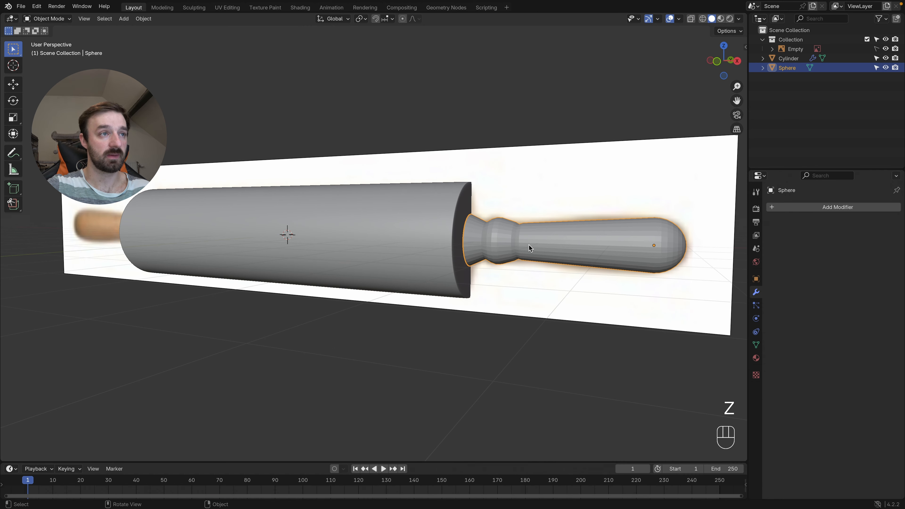
- Add a level 1 Subdivision modifier to the handle and apply Shade Smooth to it
{"action": "key", "text": "super+1"}
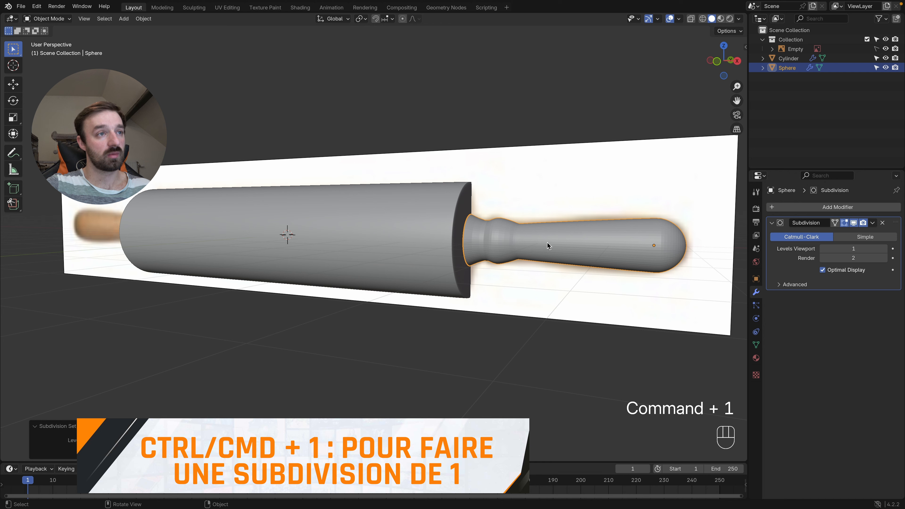
{"action": "right_click", "coordinate": [497, 232]}
{"action": "left_click", "coordinate": [492, 233]}
{"action": "scroll", "coordinate": [490, 234], "scroll_direction": "up", "scroll_amount": 1}
{"action": "scroll", "coordinate": [491, 237], "scroll_direction": "up", "scroll_amount": 1}
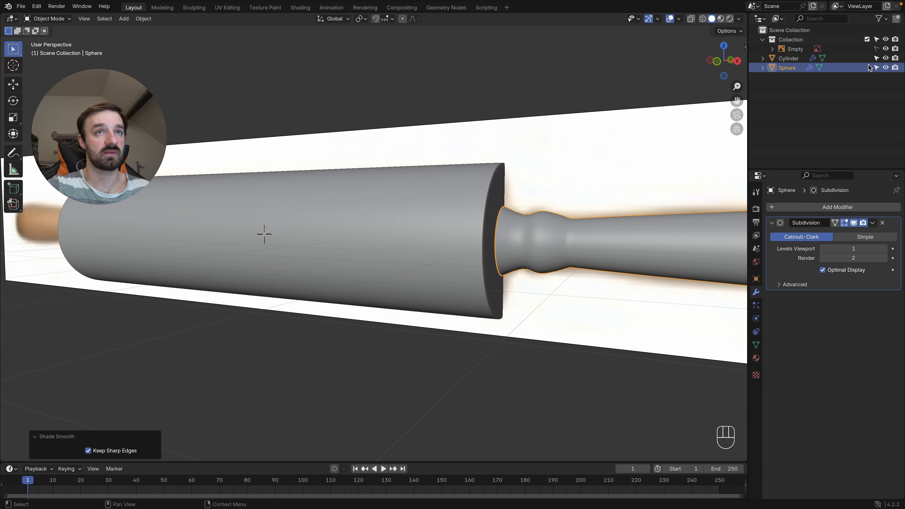
- Hide the reference image empty and inspect the joint between the handle and the cylinder
{"action": "left_click", "coordinate": [885, 49]}
{"action": "scroll", "coordinate": [567, 211], "scroll_direction": "right", "scroll_amount": 10}
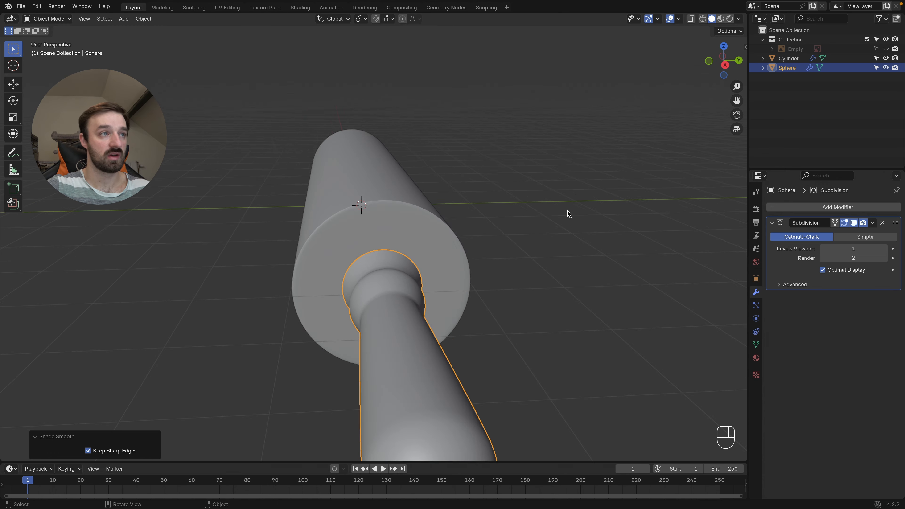
{"action": "scroll", "coordinate": [567, 211], "scroll_direction": "right", "scroll_amount": 10}
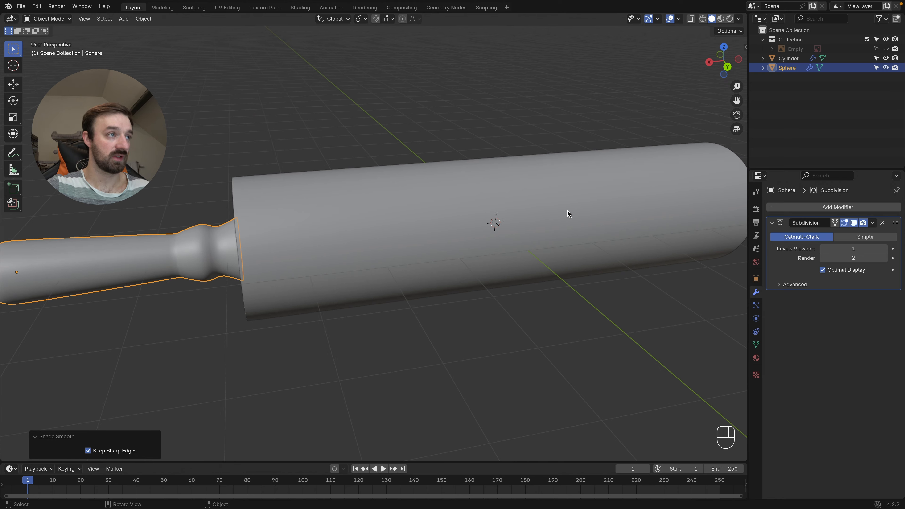
{"action": "scroll", "coordinate": [273, 249], "scroll_direction": "left", "scroll_amount": 8, "text": "shift"}
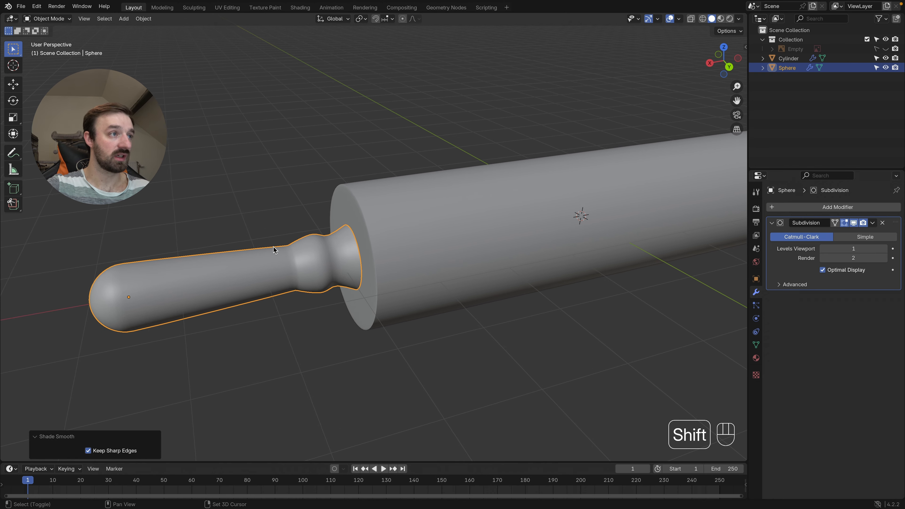
{"action": "scroll", "coordinate": [319, 252], "scroll_direction": "up", "scroll_amount": 5, "text": "super"}
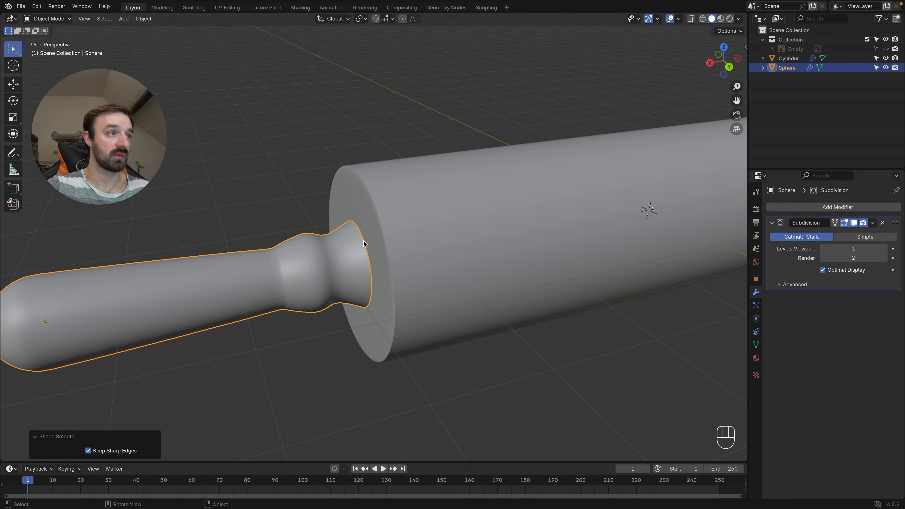
- Enable snapping with Face as the target and move the handle along X onto the cylinder's end face
{"action": "left_click", "coordinate": [377, 20]}
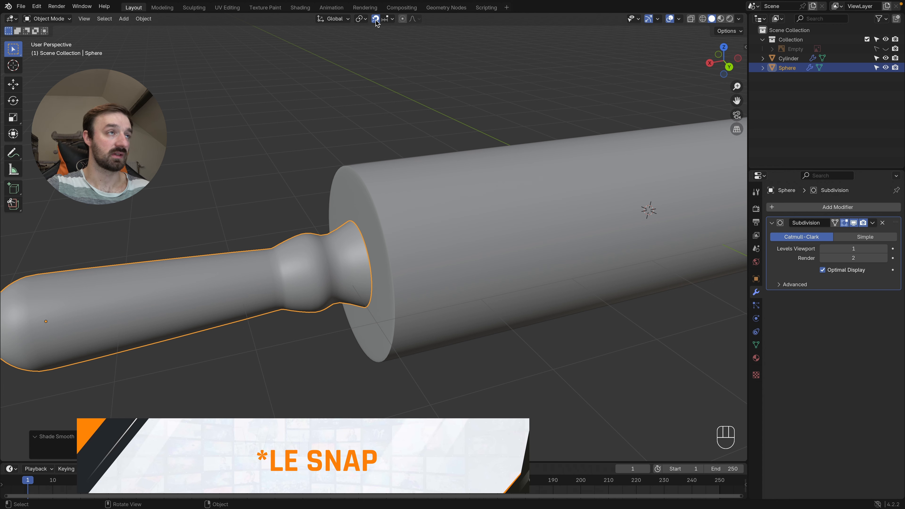
{"action": "left_click", "coordinate": [390, 20]}
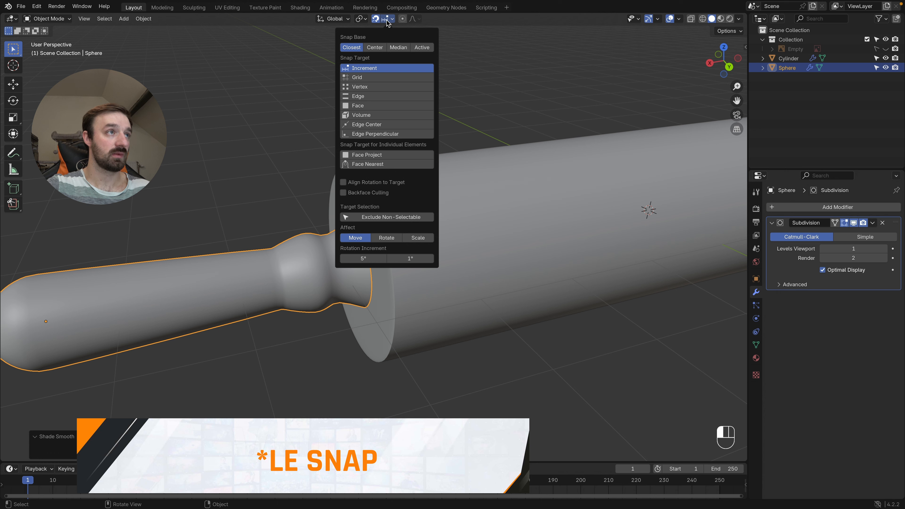
{"action": "left_click", "coordinate": [372, 106]}
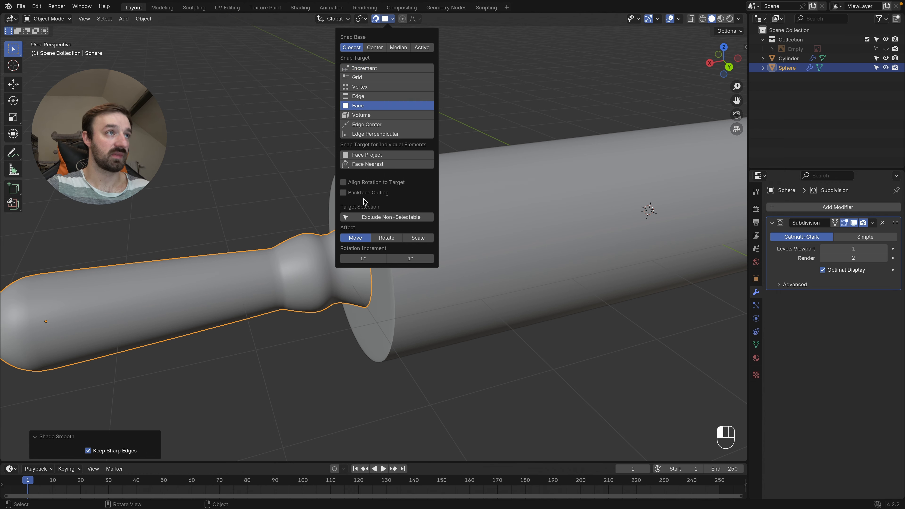
{"action": "key", "text": "g"}
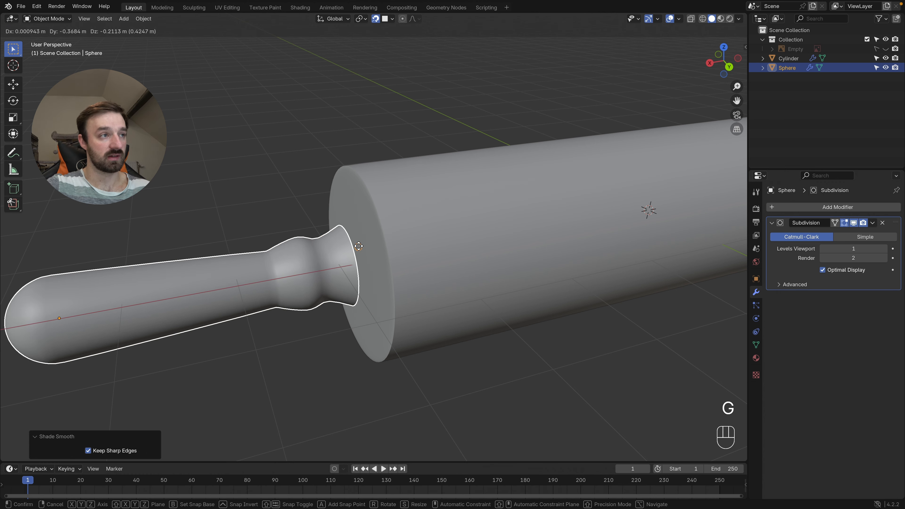
{"action": "key", "text": "x"}
{"action": "left_click", "coordinate": [368, 245]}
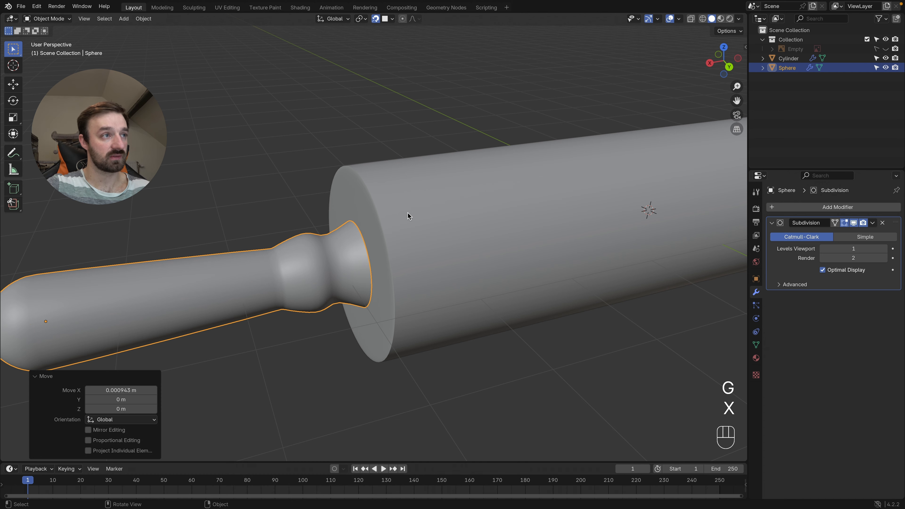
- Try moving the handle freely with face snapping toward the cylinder's upper rim, and undo the move
{"action": "key", "text": "g"}
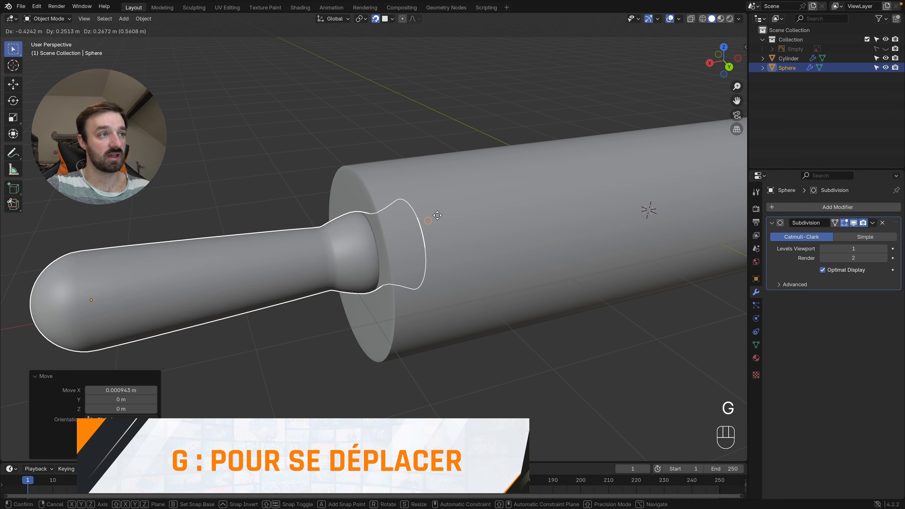
{"action": "left_click", "coordinate": [344, 166]}
{"action": "middle_click_drag", "start_coordinate": [346, 168], "coordinate": [408, 223]}
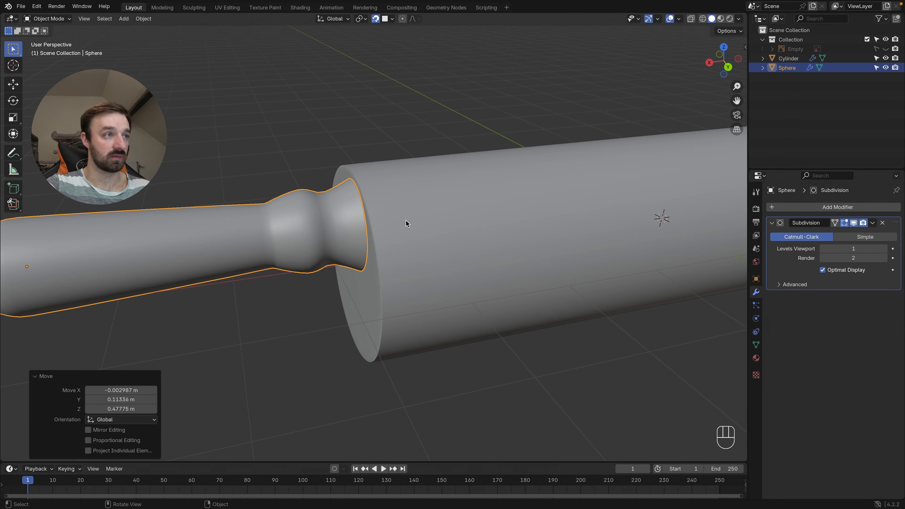
{"action": "key", "text": "super+z"}
- Move the handle along the X axis only, snapping its flared base flush against the cylinder's end
{"action": "key", "text": "g"}
{"action": "key", "text": "x"}
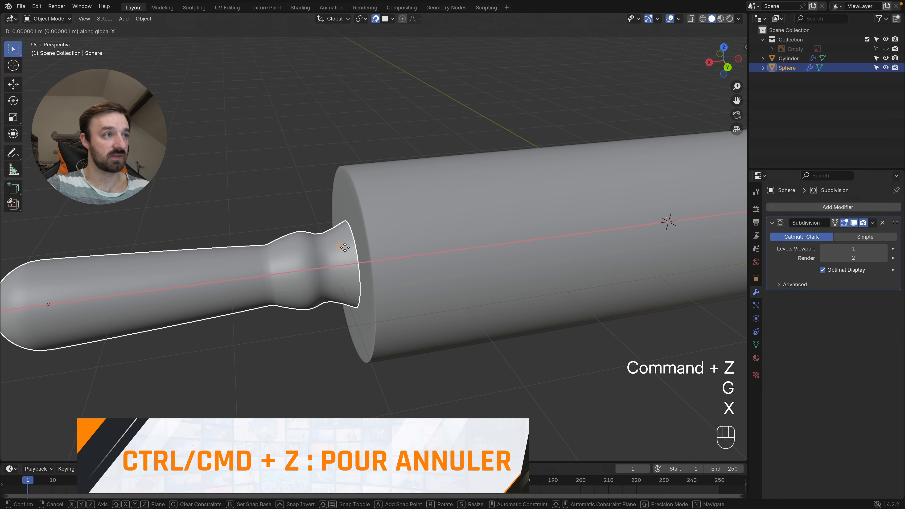
{"action": "left_click", "coordinate": [359, 265]}
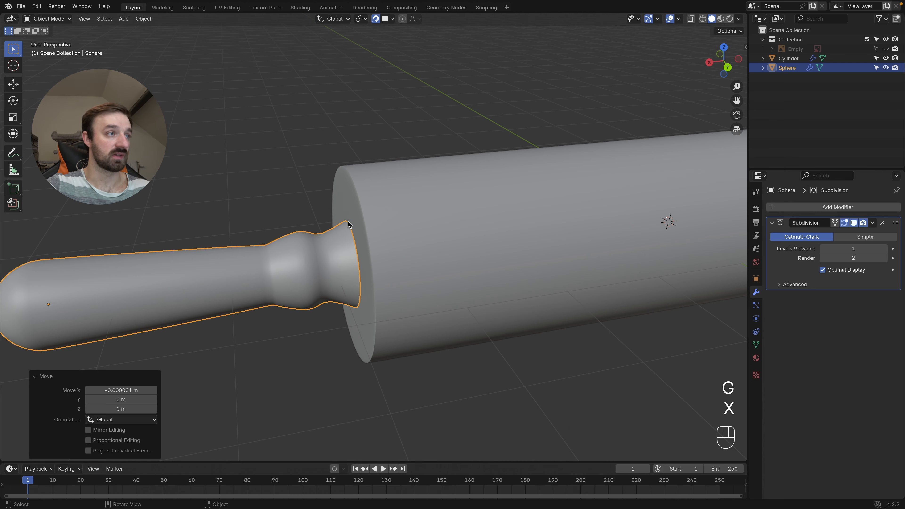
{"action": "scroll", "coordinate": [357, 233], "scroll_direction": "down", "scroll_amount": 5, "text": "super"}
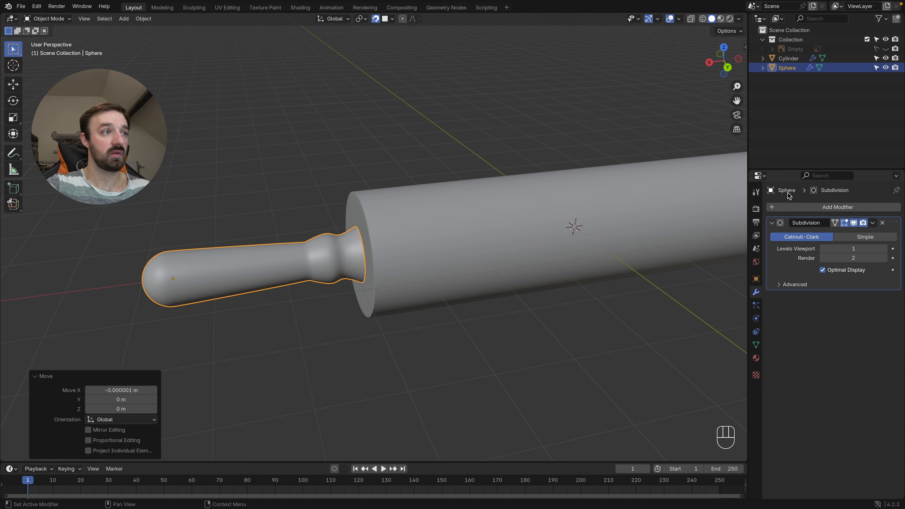
- Add a Mirror modifier to the handle on the X axis with Cylinder as the mirror object
{"action": "left_click", "coordinate": [851, 208]}
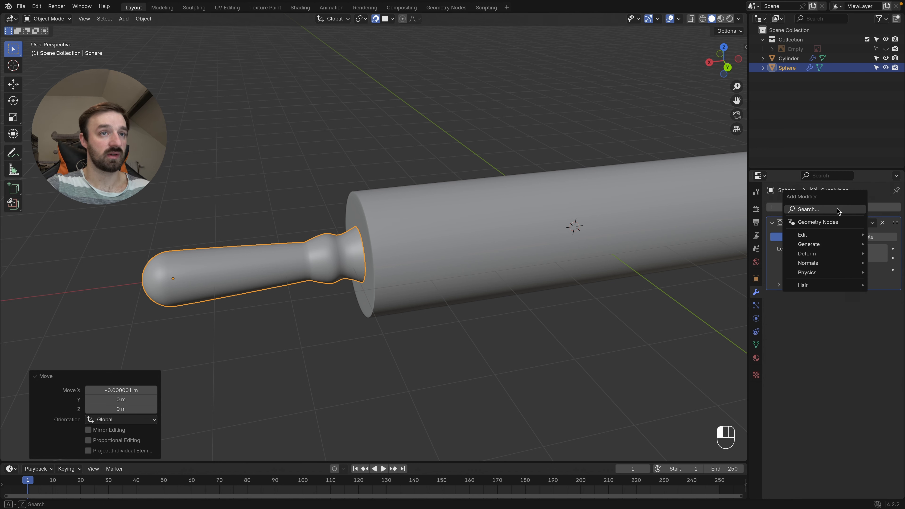
{"action": "left_click", "coordinate": [821, 210]}
{"action": "type", "text": "mirr"}
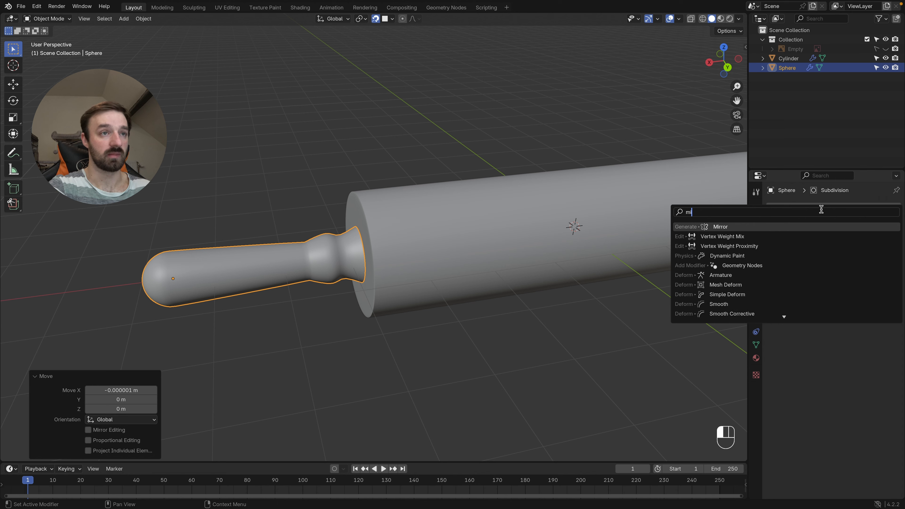
{"action": "key", "text": "Return"}
{"action": "middle_click_drag", "start_coordinate": [557, 156], "coordinate": [641, 157]}
{"action": "left_click", "coordinate": [869, 348]}
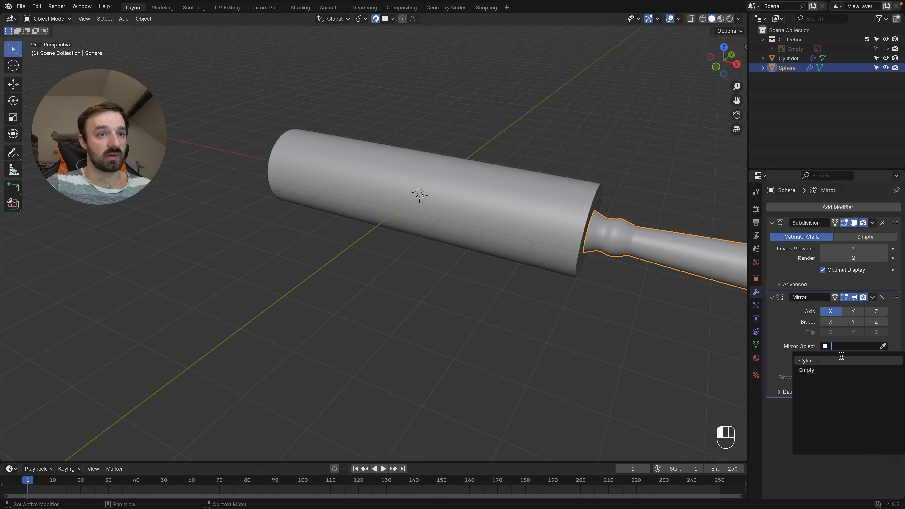
{"action": "left_click", "coordinate": [831, 358]}
{"action": "middle_click_drag", "start_coordinate": [537, 196], "coordinate": [465, 167]}
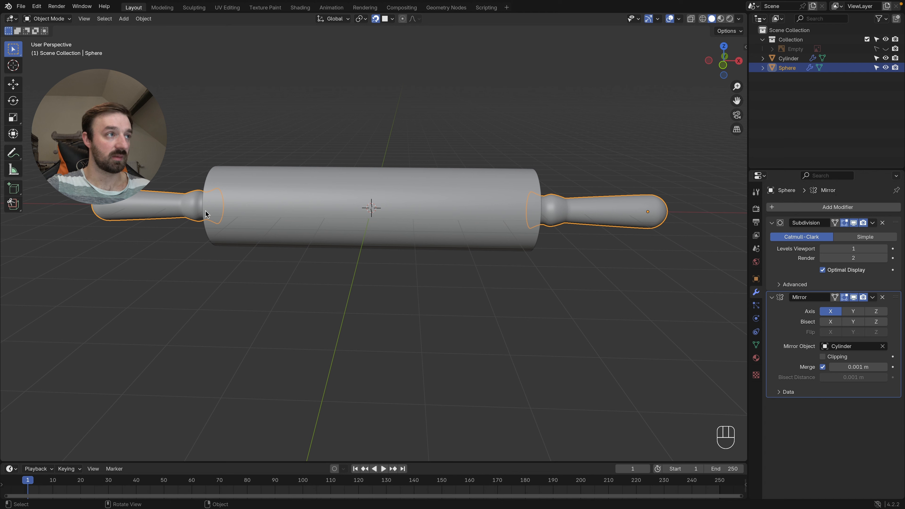
{"action": "middle_click_drag", "start_coordinate": [199, 205], "coordinate": [281, 203]}
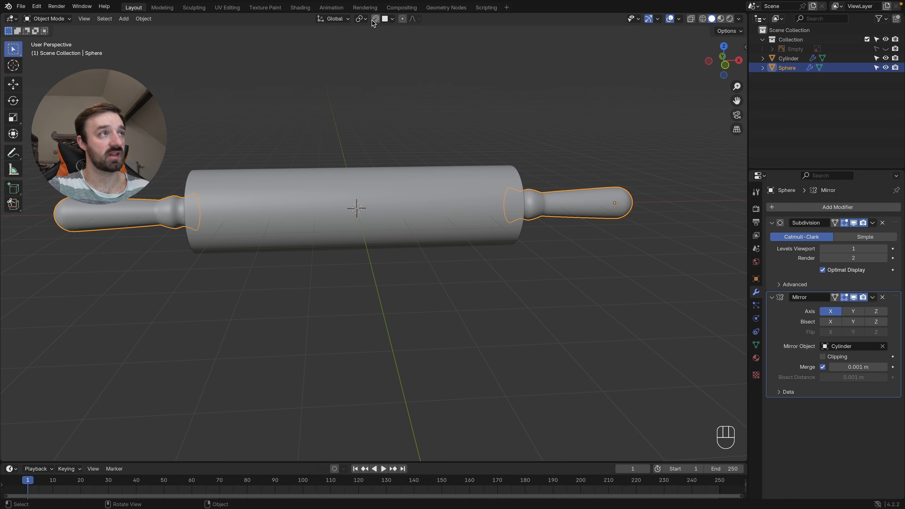
- Create a new material for the handles in the Shading workspace and add an Image Texture node beside the Principled BSDF
{"action": "left_click", "coordinate": [299, 7]}
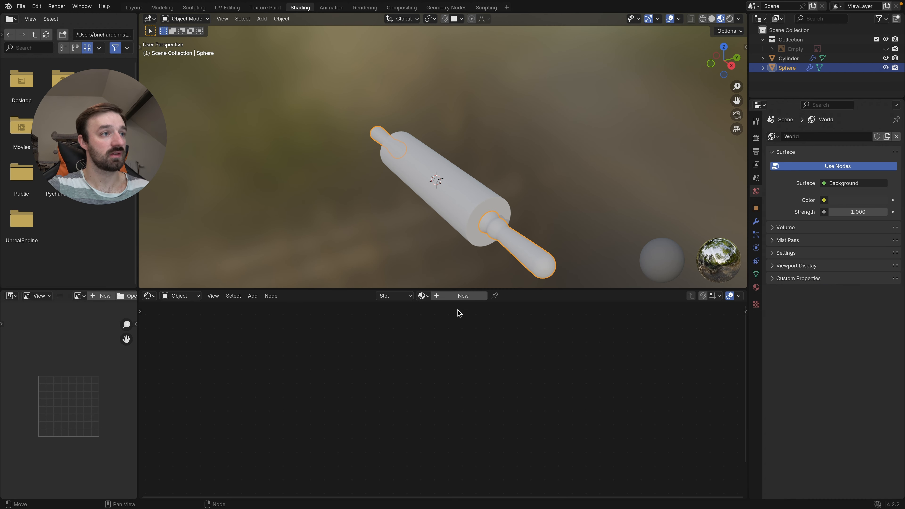
{"action": "left_click", "coordinate": [459, 296]}
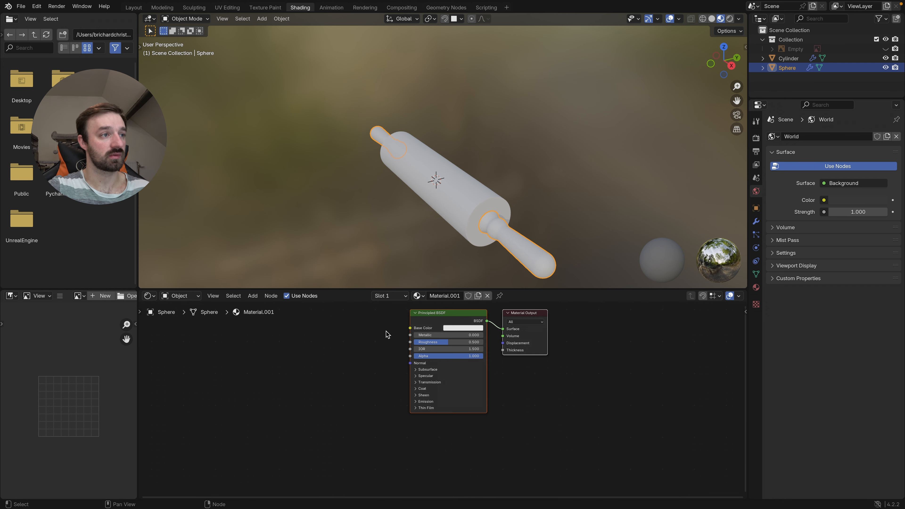
{"action": "scroll", "coordinate": [387, 328], "scroll_direction": "left", "scroll_amount": 2}
{"action": "scroll", "coordinate": [387, 328], "scroll_direction": "up", "scroll_amount": 2}
{"action": "left_click", "coordinate": [387, 328]}
{"action": "key", "text": "shift+a"}
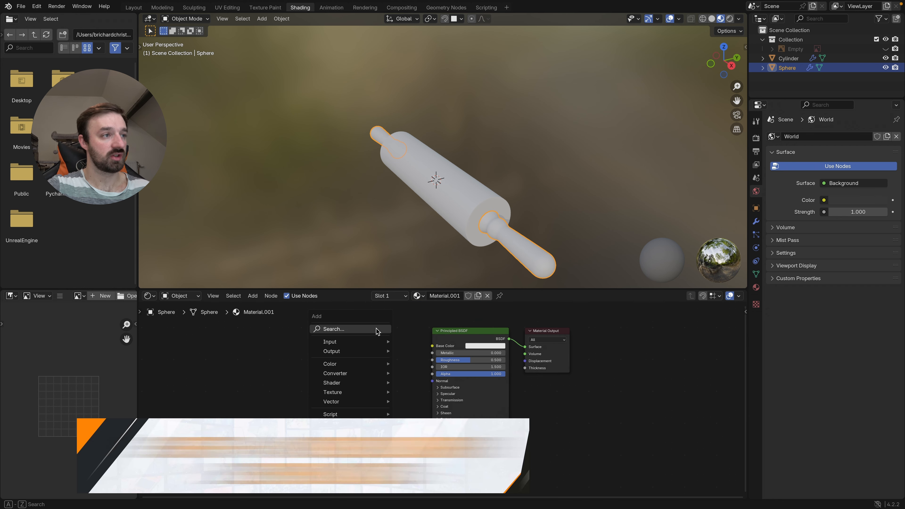
{"action": "left_click", "coordinate": [339, 331]}
{"action": "type", "text": "image"}
{"action": "key", "text": "Return"}
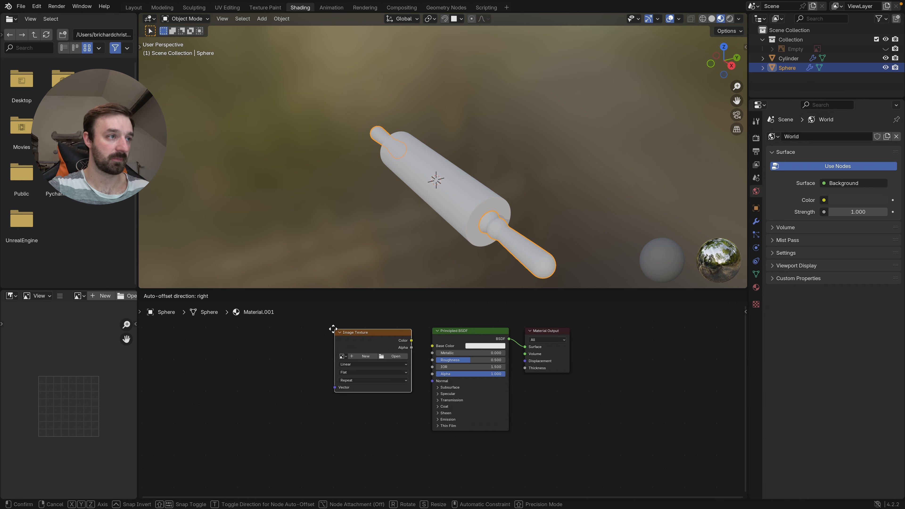
{"action": "left_click", "coordinate": [313, 327]}
- Duplicate the Image Texture node twice, placing the copies beside and below the original
{"action": "key", "text": "shift+d"}
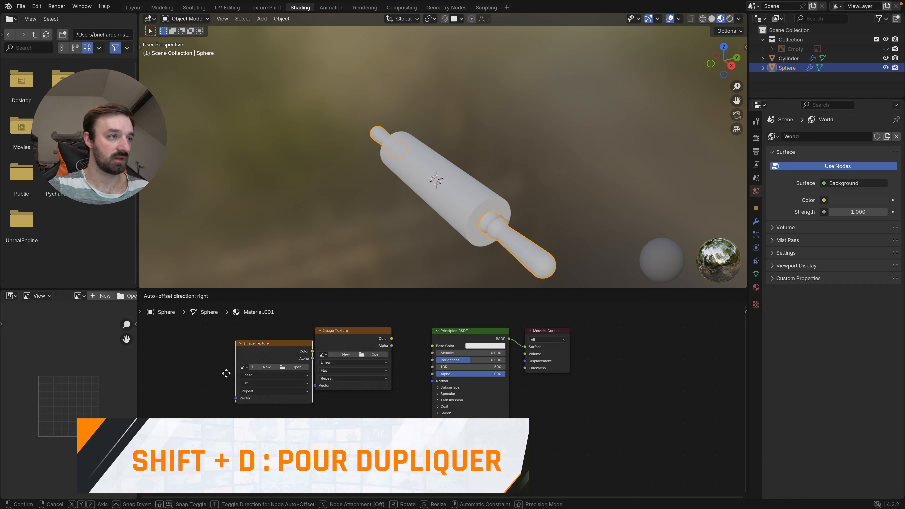
{"action": "left_click", "coordinate": [224, 375]}
{"action": "key", "text": "shift+d"}
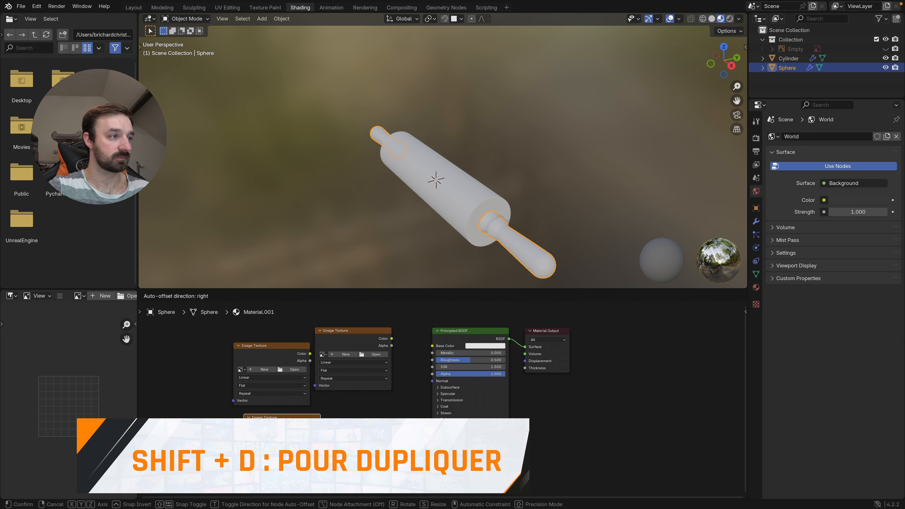
{"action": "left_click", "coordinate": [233, 447]}
- Load Wood023_4K-PNG_Color.png into the first Image Texture, connect its Color output to Base Color, and collapse the node
{"action": "left_click", "coordinate": [371, 355]}
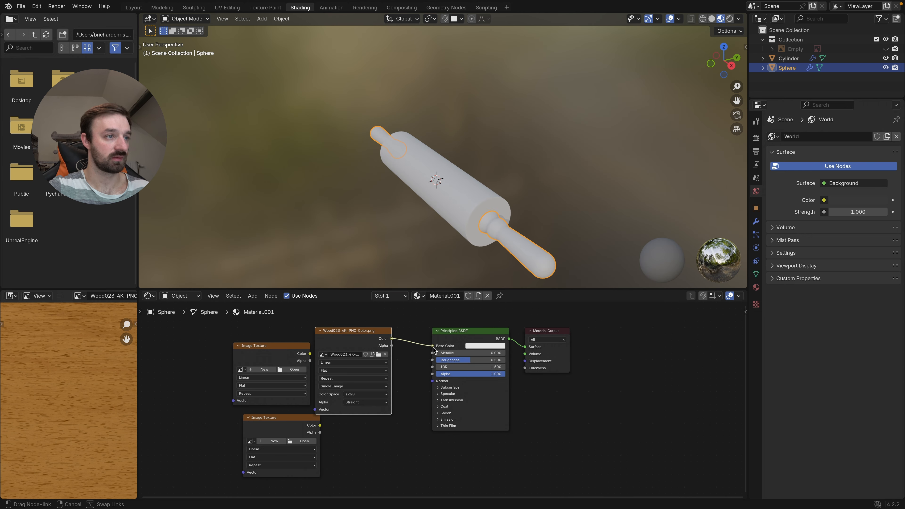
{"action": "left_click_drag", "start_coordinate": [432, 348], "coordinate": [319, 329]}
{"action": "left_click_drag", "start_coordinate": [330, 335], "coordinate": [331, 333]}
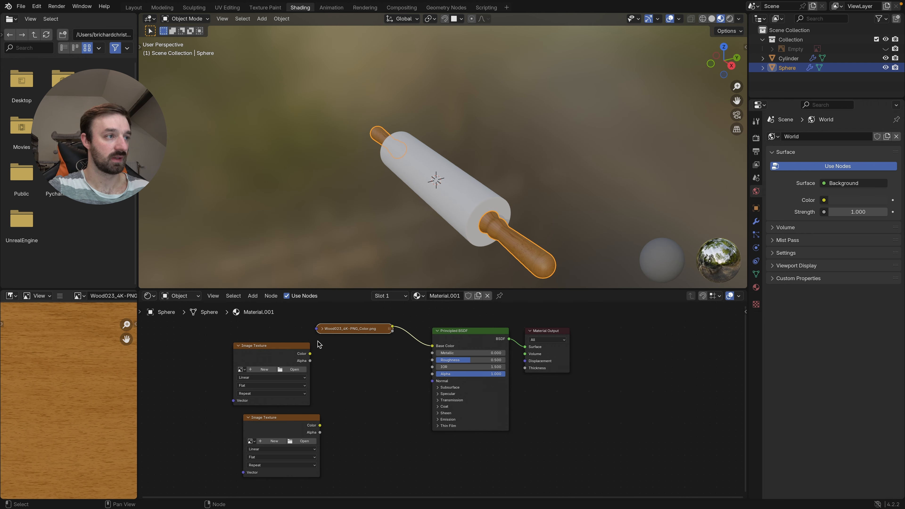
- Load Wood023_4K-PNG_Roughness.png into the second Image Texture, connect its Color output to Roughness, and collapse it under the color node
{"action": "left_click", "coordinate": [294, 370]}
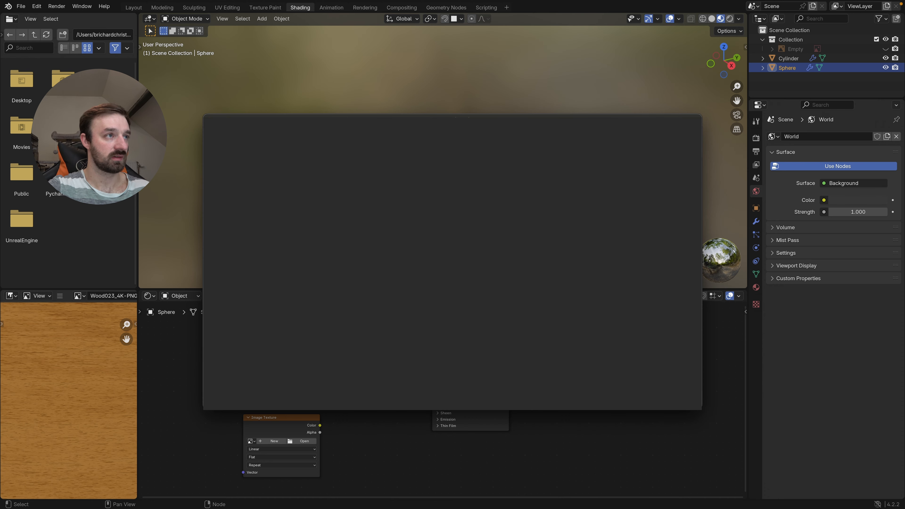
{"action": "double_click", "coordinate": [357, 312]}
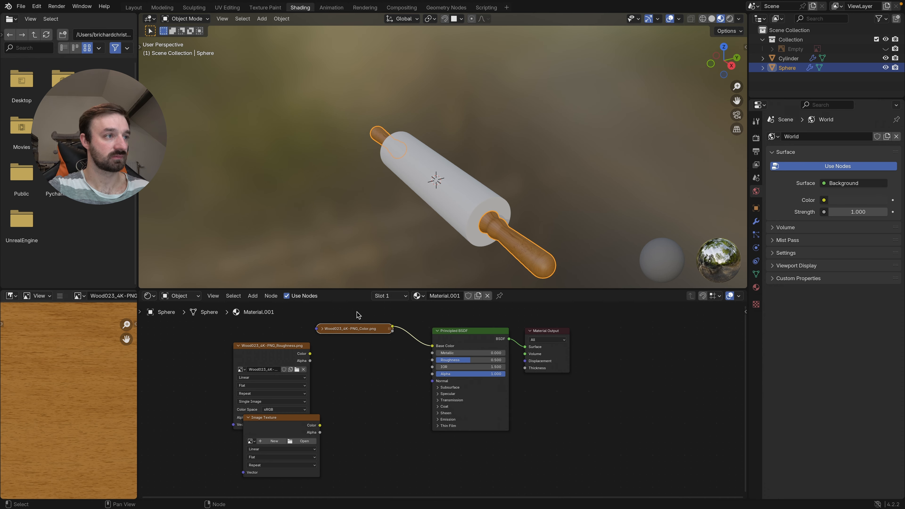
{"action": "left_click_drag", "start_coordinate": [310, 354], "coordinate": [434, 360]}
{"action": "left_click_drag", "start_coordinate": [263, 346], "coordinate": [328, 342]}
{"action": "left_click", "coordinate": [326, 342]}
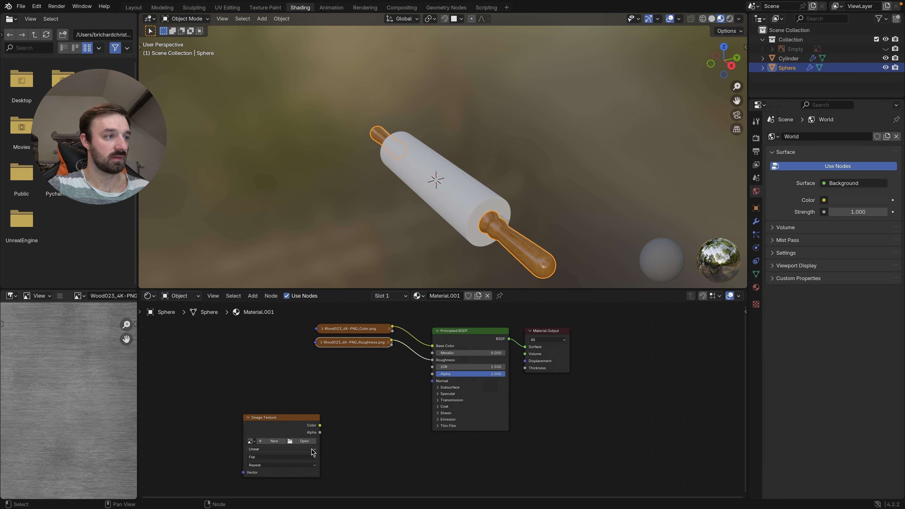
- Load Wood023_4K-PNG_NormalDX.png into the third Image Texture, connect its Color output to Normal, and collapse the repositioned node
{"action": "left_click", "coordinate": [302, 440]}
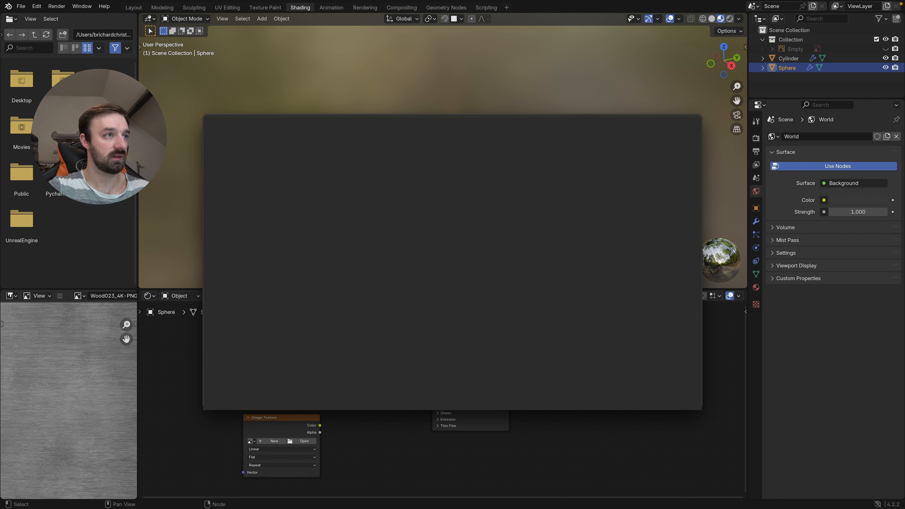
{"action": "double_click", "coordinate": [368, 174]}
{"action": "left_click_drag", "start_coordinate": [320, 425], "coordinate": [431, 385]}
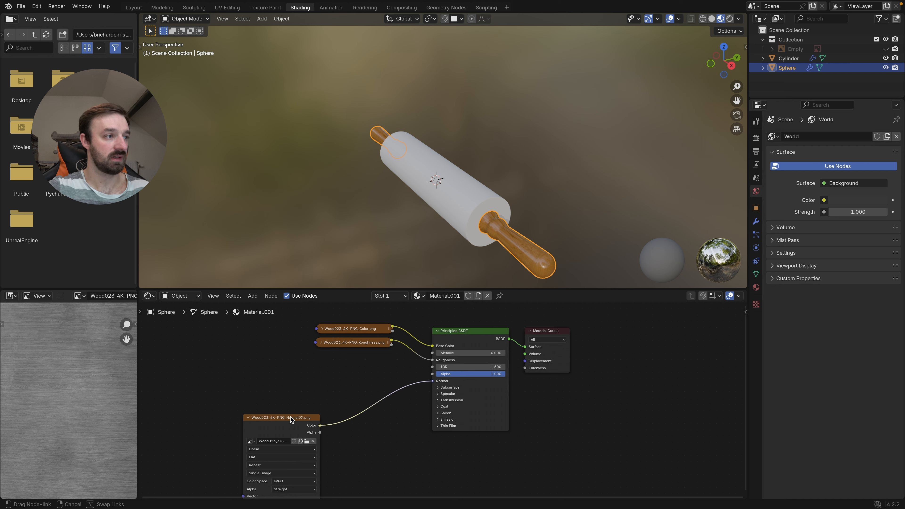
{"action": "left_click_drag", "start_coordinate": [288, 419], "coordinate": [306, 373]}
{"action": "left_click", "coordinate": [282, 373]}
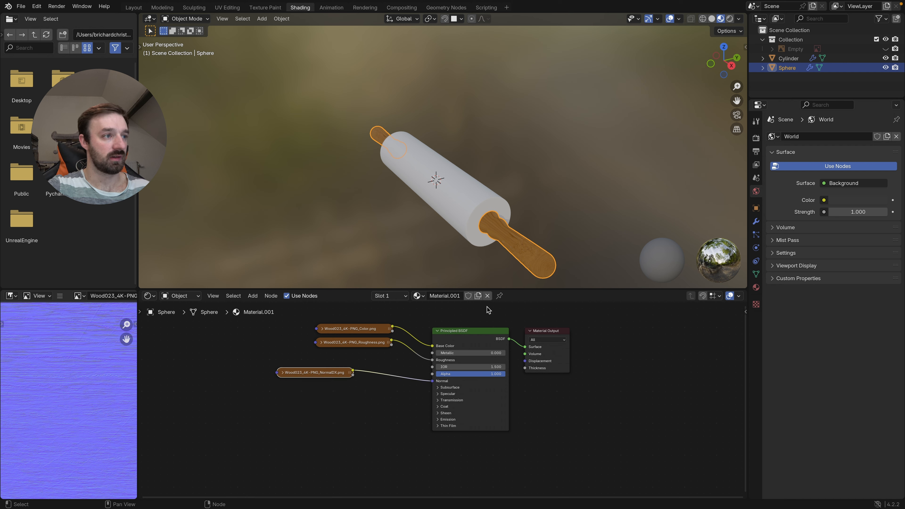
- Insert a Bump node between the NormalDX texture and the shader's Normal input, feeding the texture's Color into Height
{"action": "middle_click_drag", "start_coordinate": [520, 260], "coordinate": [526, 240]}
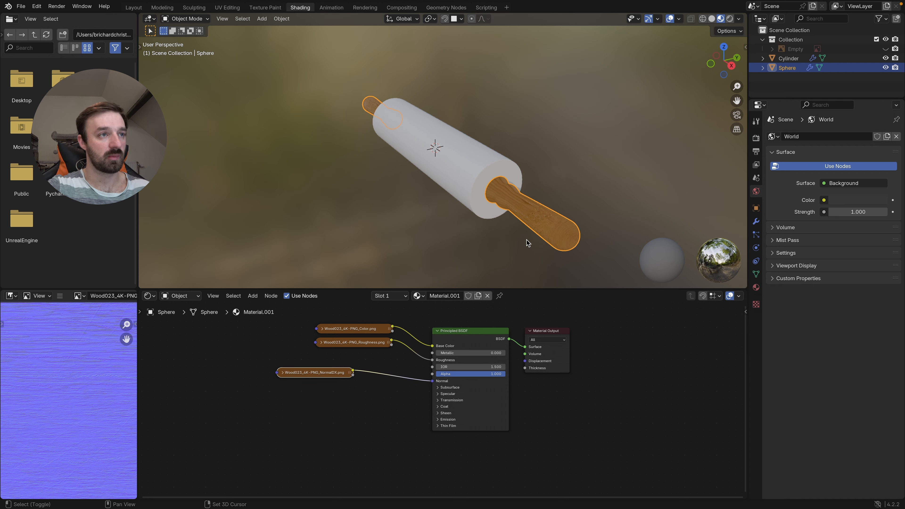
{"action": "key", "text": "shift+a"}
{"action": "left_click", "coordinate": [382, 379]}
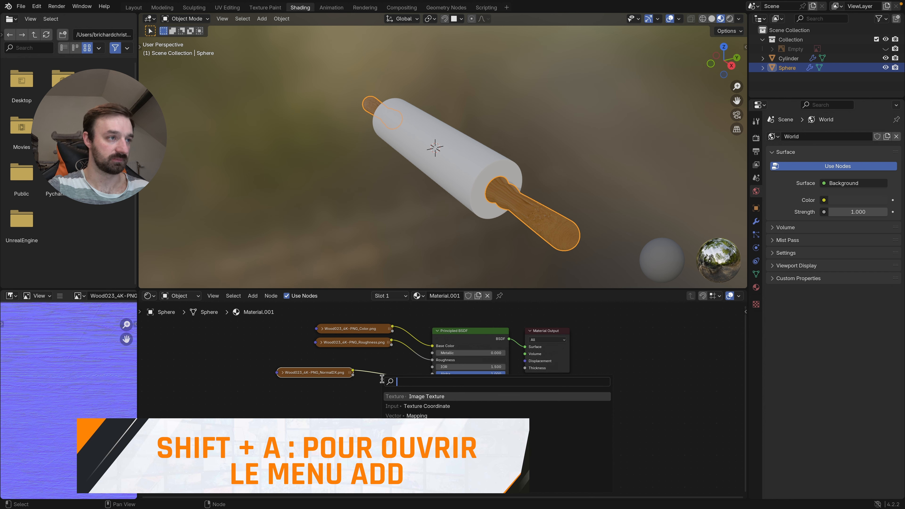
{"action": "type", "text": "bump"}
{"action": "key", "text": "Return"}
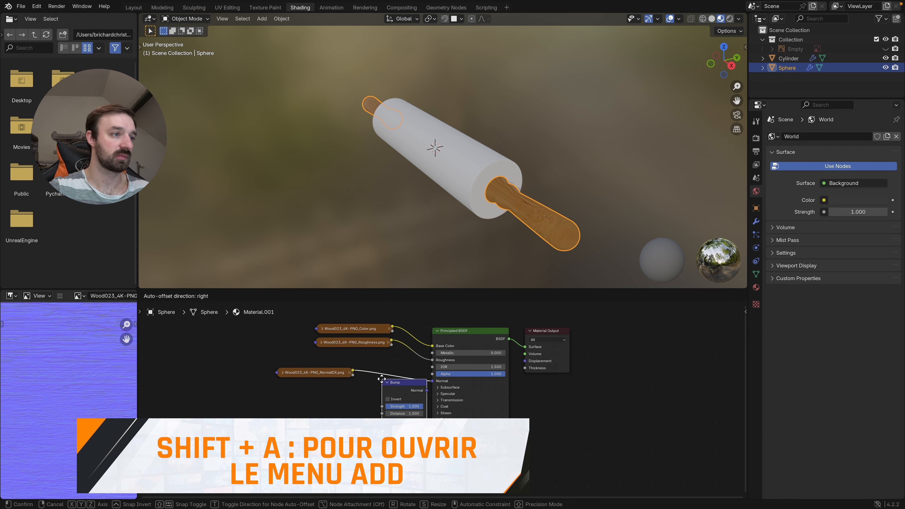
{"action": "left_click", "coordinate": [381, 376]}
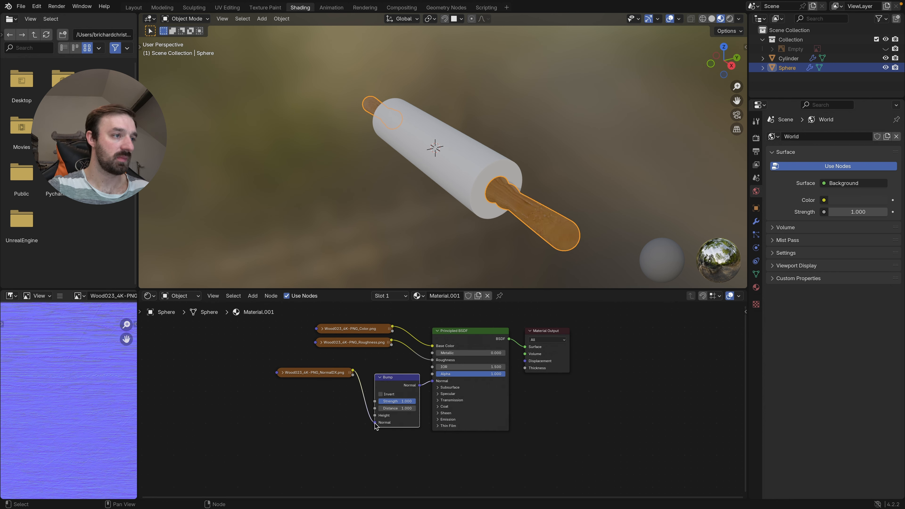
{"action": "left_click_drag", "start_coordinate": [375, 422], "coordinate": [375, 415]}
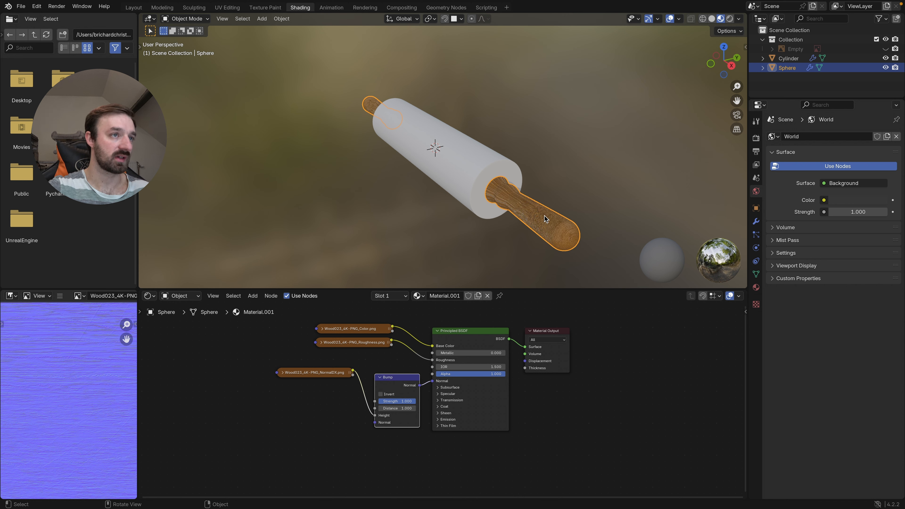
- Set the Bump node's Strength to 0.2 and check the wood relief on the handles
{"action": "left_click", "coordinate": [404, 400]}
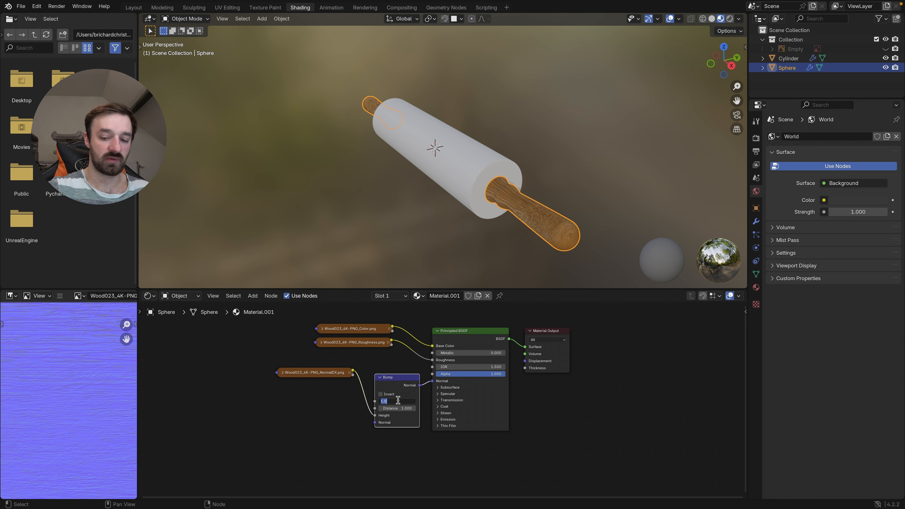
{"action": "type", "text": "0.2"}
{"action": "key", "text": "Return"}
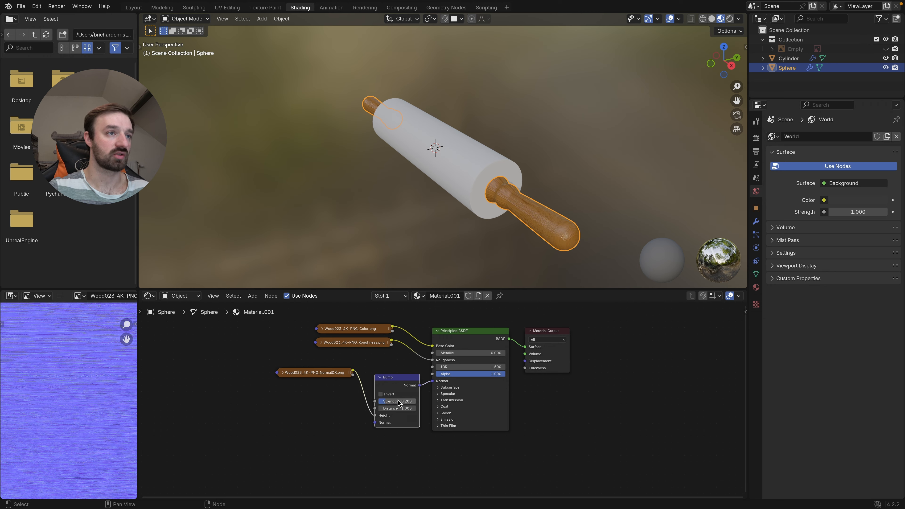
{"action": "middle_click_drag", "start_coordinate": [418, 268], "coordinate": [421, 256]}
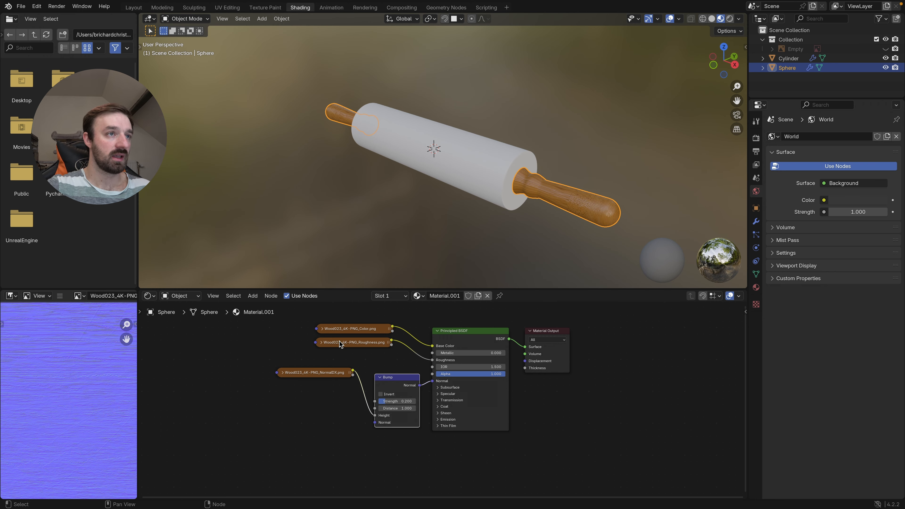
- Move the Roughness and Color texture nodes into a spaced column above the NormalDX node
{"action": "left_click_drag", "start_coordinate": [330, 345], "coordinate": [295, 355]}
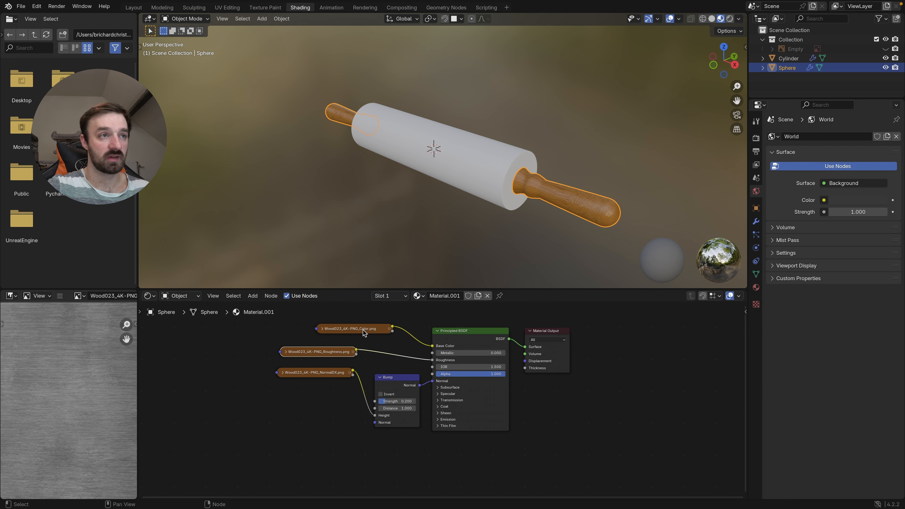
{"action": "left_click_drag", "start_coordinate": [357, 329], "coordinate": [323, 331]}
{"action": "scroll", "coordinate": [239, 330], "scroll_direction": "left", "scroll_amount": 2}
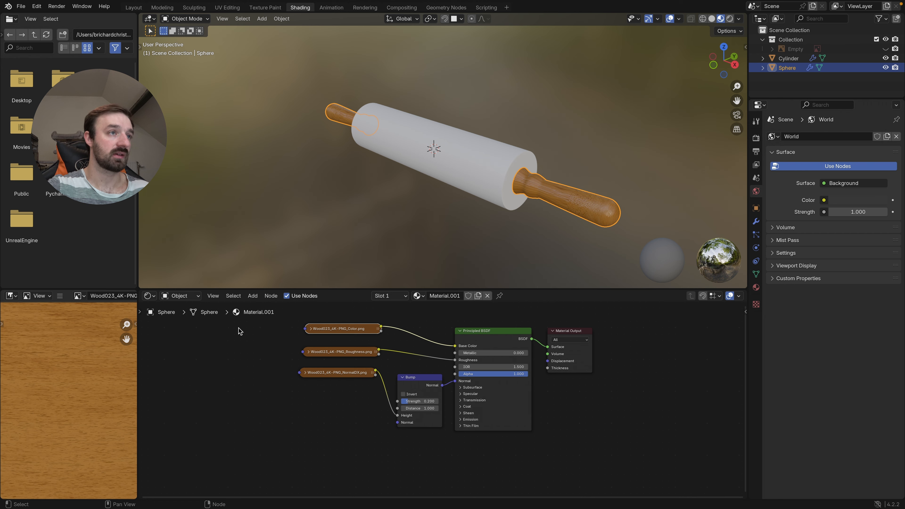
- Add a Mapping node before the image textures and connect its Vector output to all three of them
{"action": "scroll", "coordinate": [239, 330], "scroll_direction": "left", "scroll_amount": 2}
{"action": "key", "text": "shift+a"}
{"action": "left_click", "coordinate": [237, 330]}
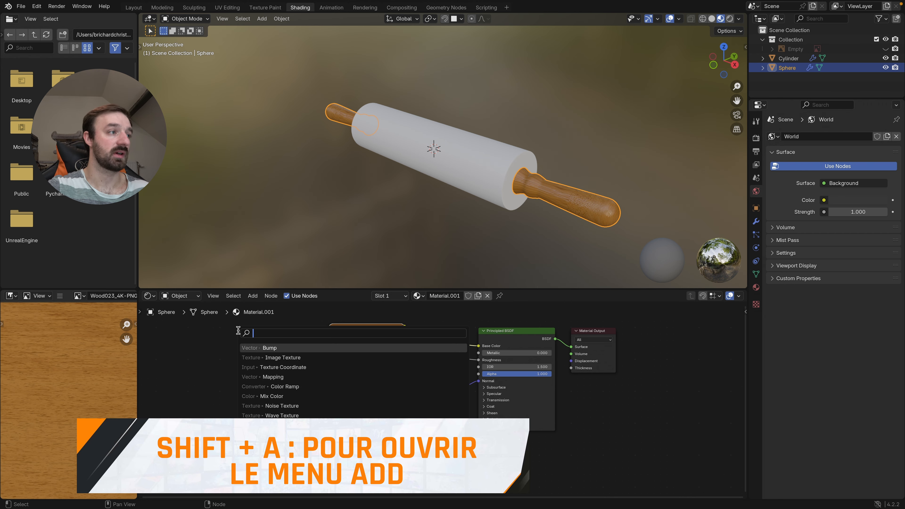
{"action": "type", "text": "mapp"}
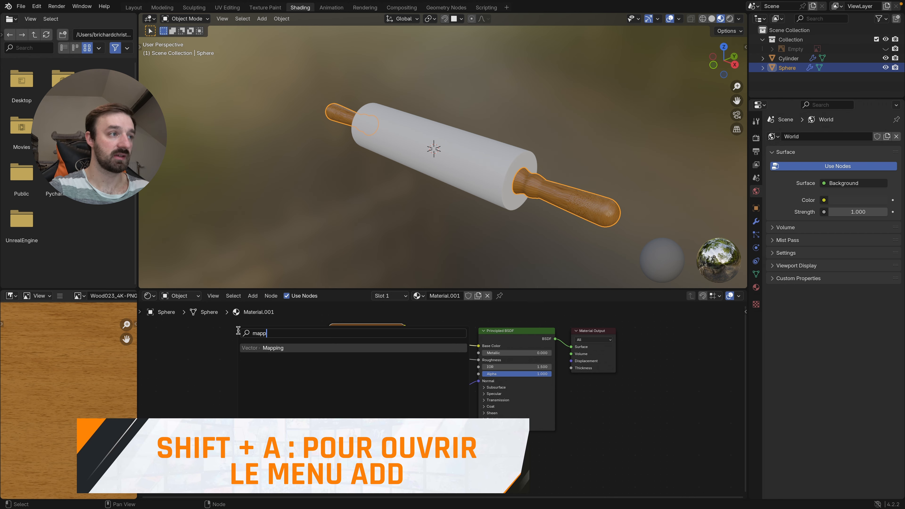
{"action": "key", "text": "Return"}
{"action": "left_click_drag", "start_coordinate": [283, 343], "coordinate": [323, 373]}
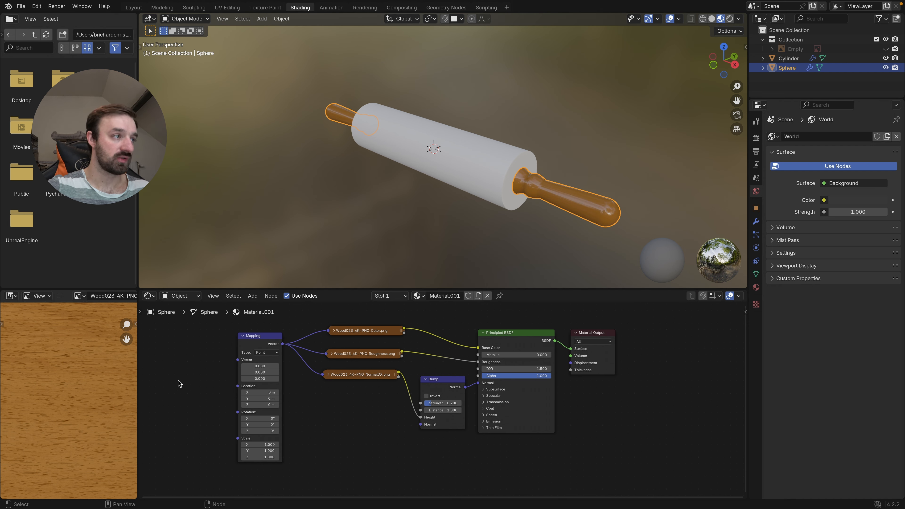
- Add a Texture Coordinate node before the Mapping node and connect its Camera output to the Mapping Vector input
{"action": "key", "text": "shift+a"}
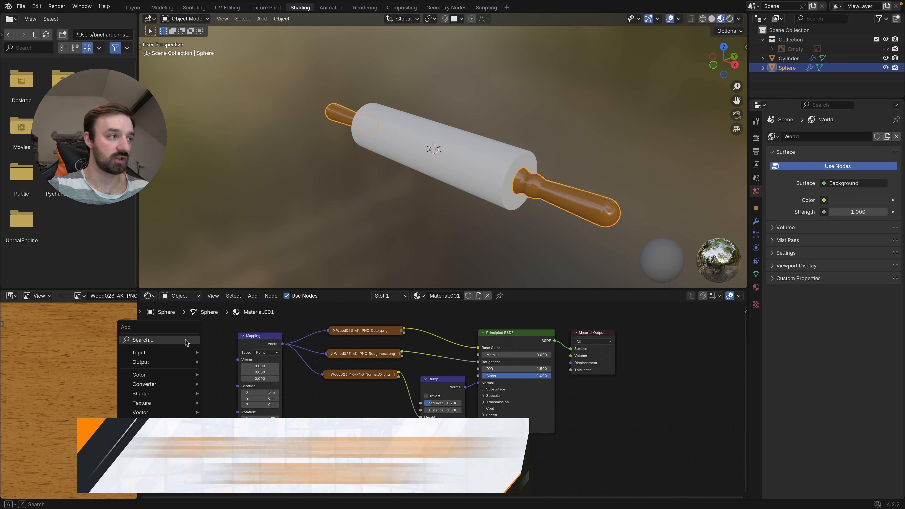
{"action": "left_click", "coordinate": [159, 339]}
{"action": "type", "text": "tex"}
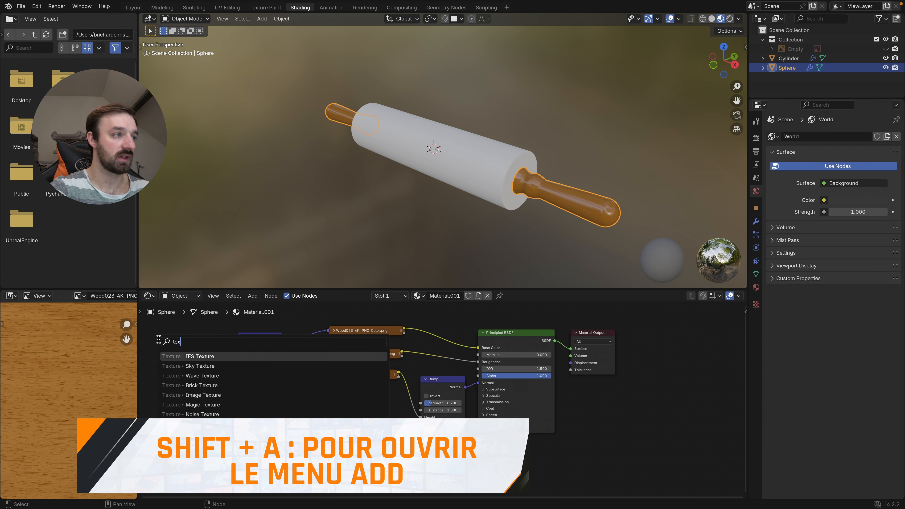
{"action": "type", "text": "ture coord"}
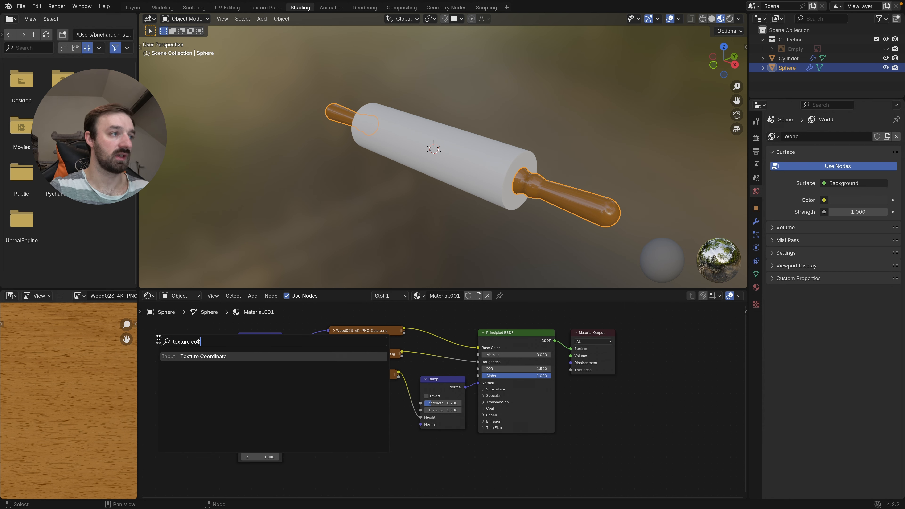
{"action": "key", "text": "Return"}
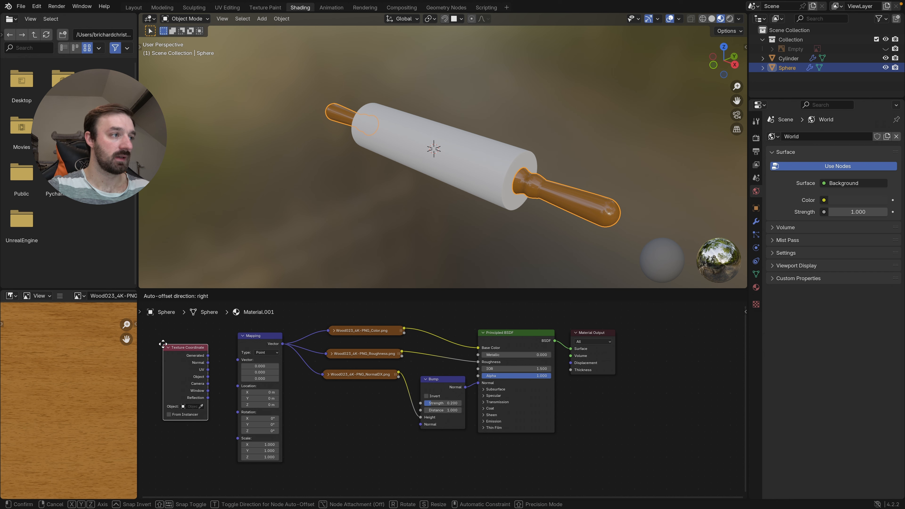
{"action": "left_click", "coordinate": [162, 344]}
{"action": "left_click_drag", "start_coordinate": [208, 387], "coordinate": [237, 359]}
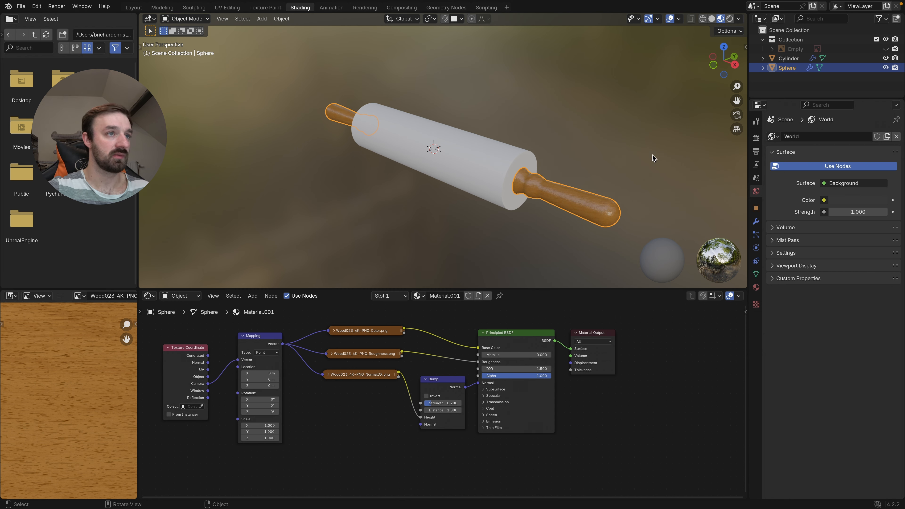
- Assign Material.001 to the rolling pin's central cylinder and inspect the wood texture from the other side
{"action": "left_click_drag", "start_coordinate": [422, 295], "coordinate": [465, 173]}
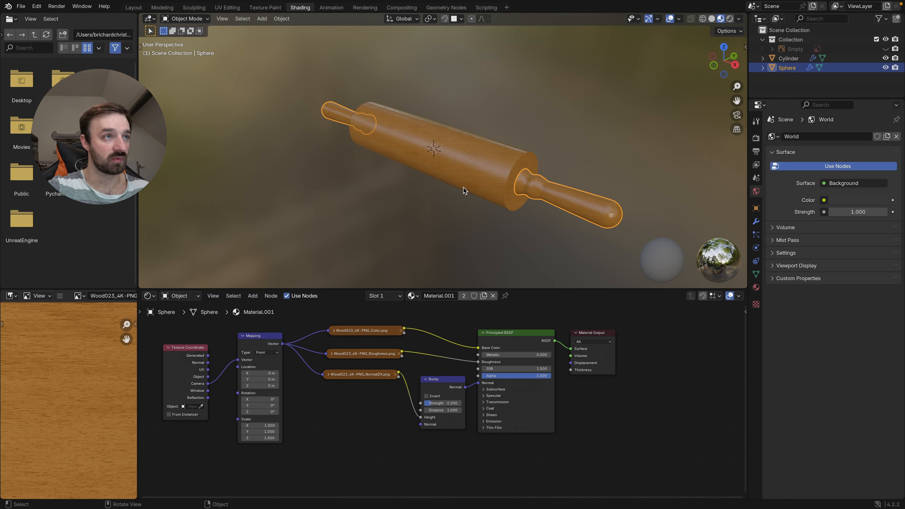
{"action": "mouse_move", "coordinate": [465, 186]}
{"action": "middle_mouse_down"}
{"action": "mouse_move", "coordinate": [498, 164]}
{"action": "mouse_move", "coordinate": [461, 158]}
{"action": "middle_mouse_up"}
{"action": "scroll", "coordinate": [496, 166], "scroll_direction": "down", "scroll_amount": 3, "text": "ctrl"}
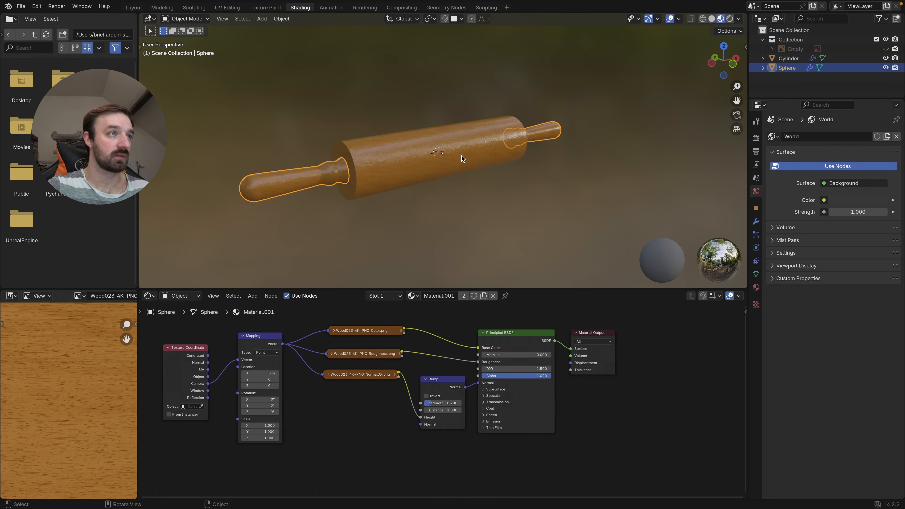